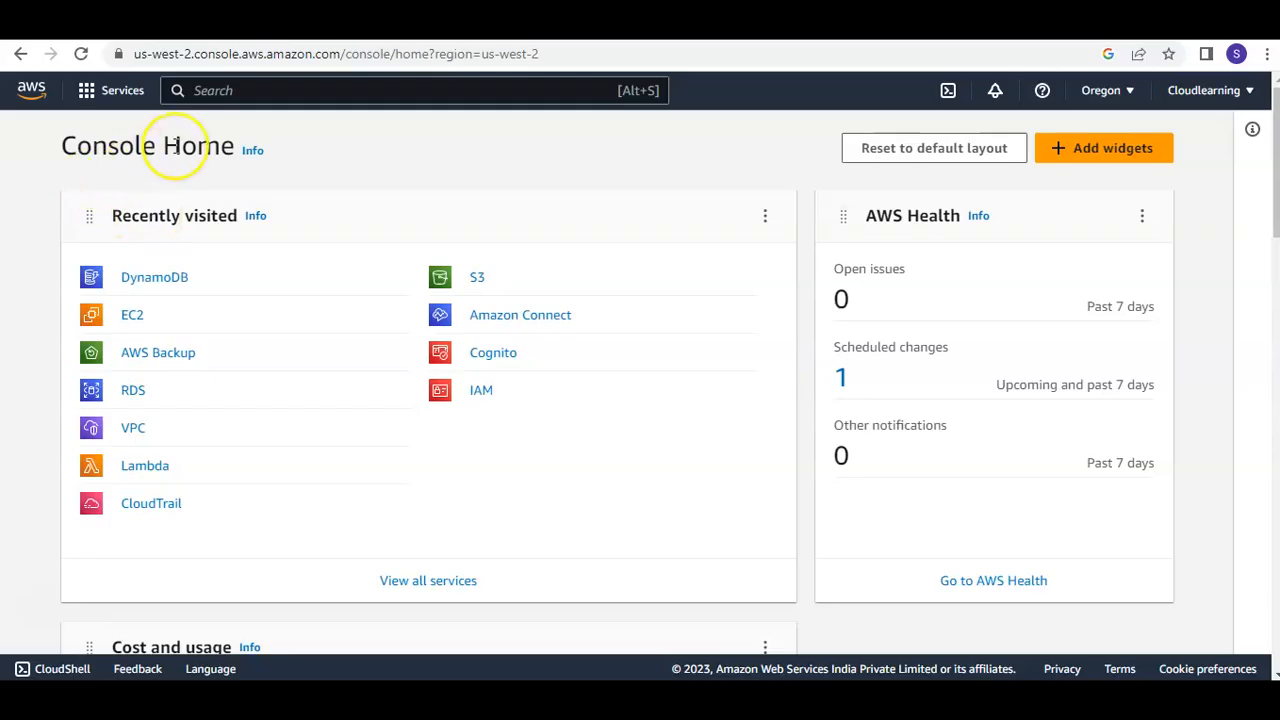
Find the Amazon ElastiCache service by searching for "Elasti" and open its console page
click(231, 89)
text(Elasti)
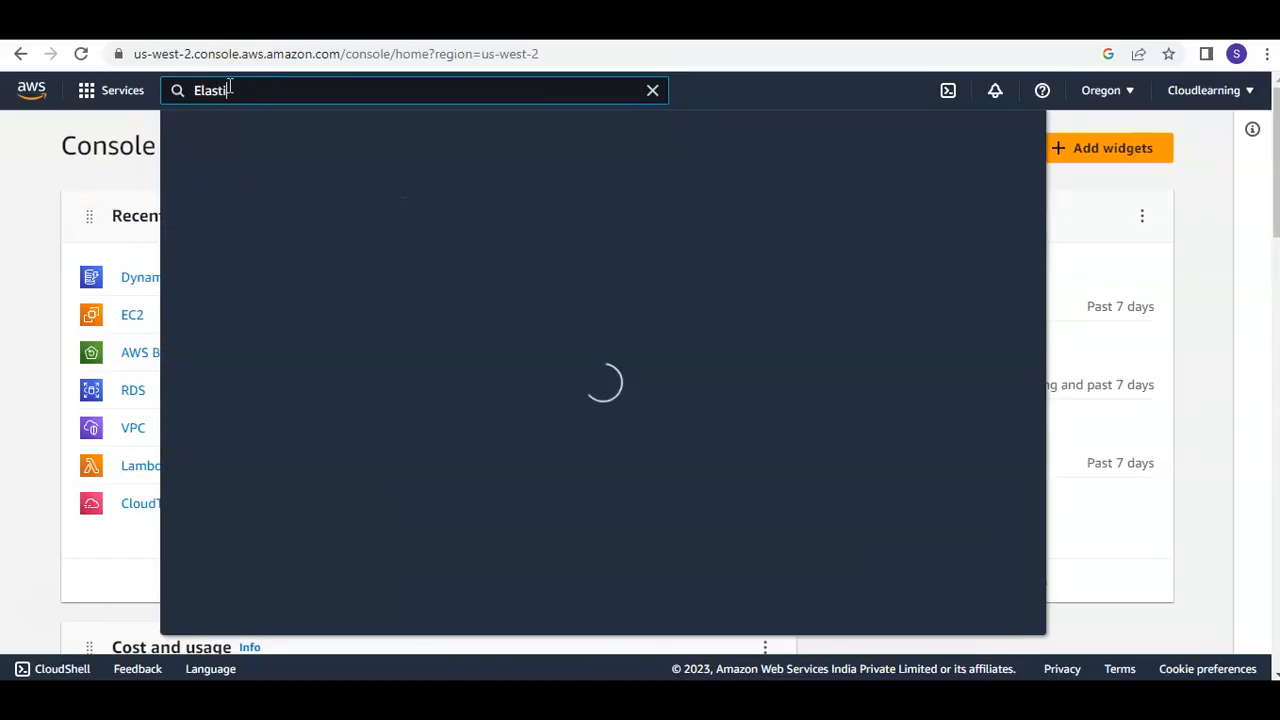
click(466, 230)
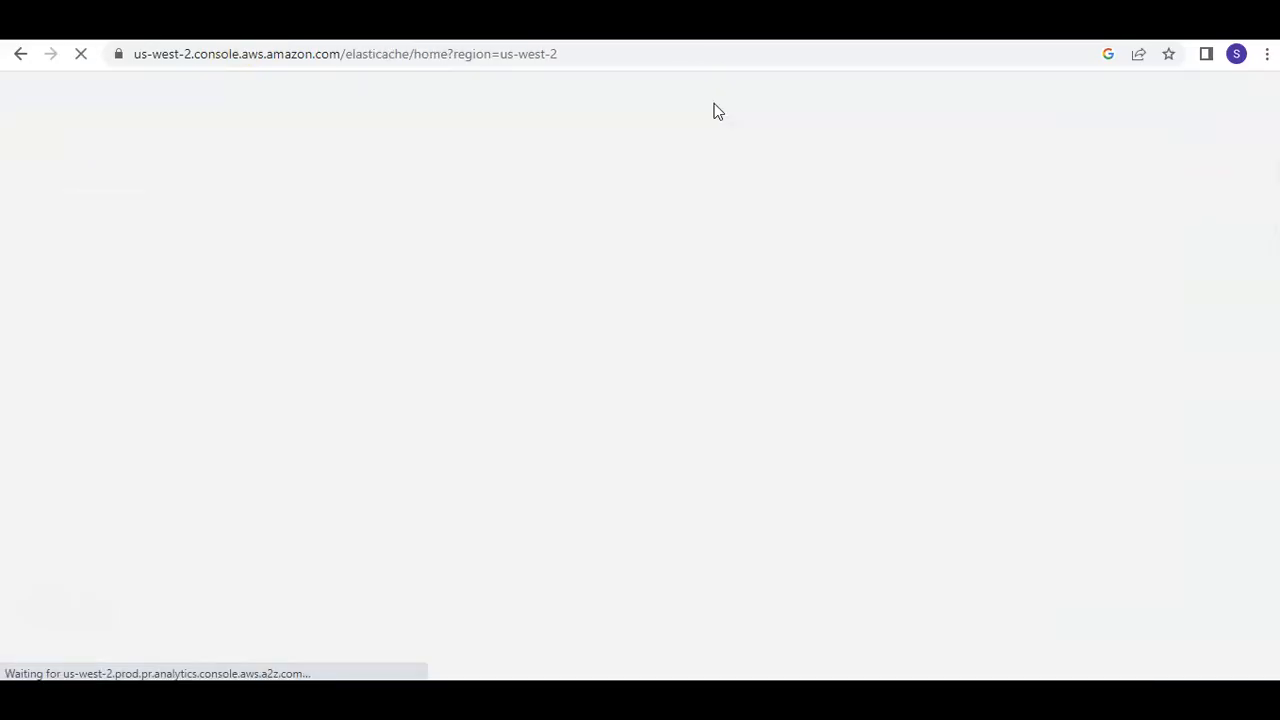
click(748, 143)
click(759, 136)
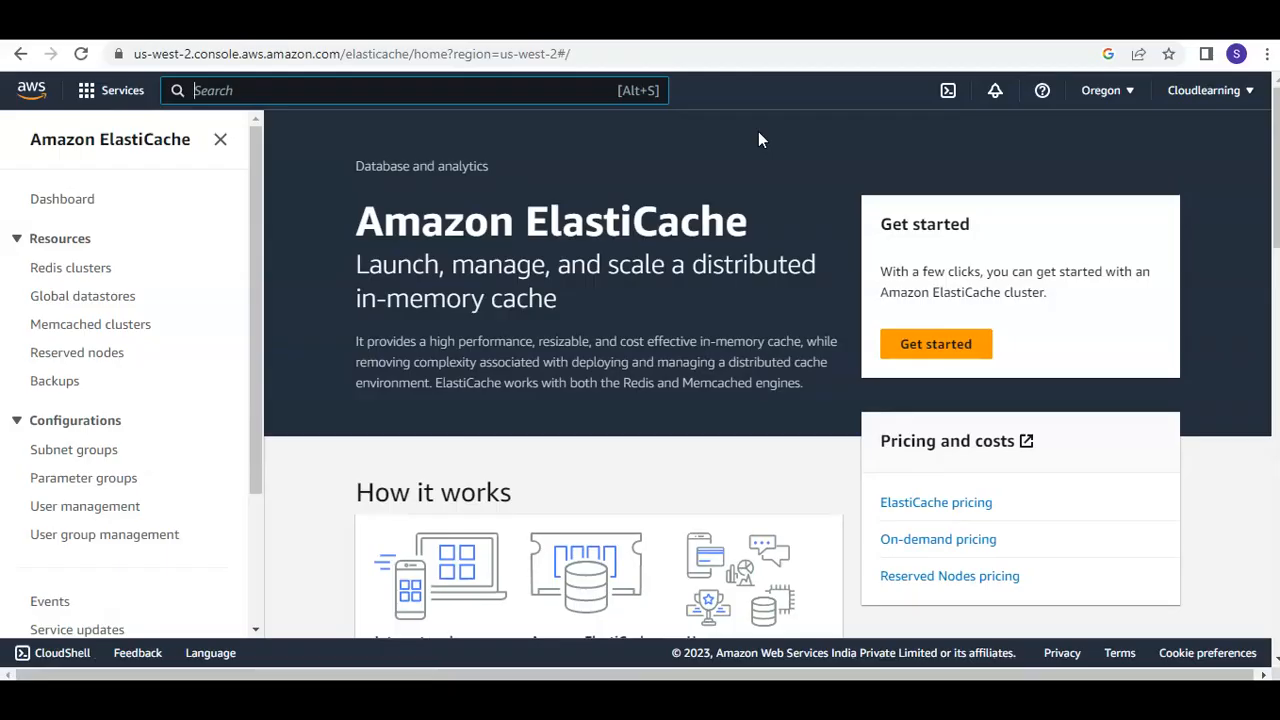
click(608, 86)
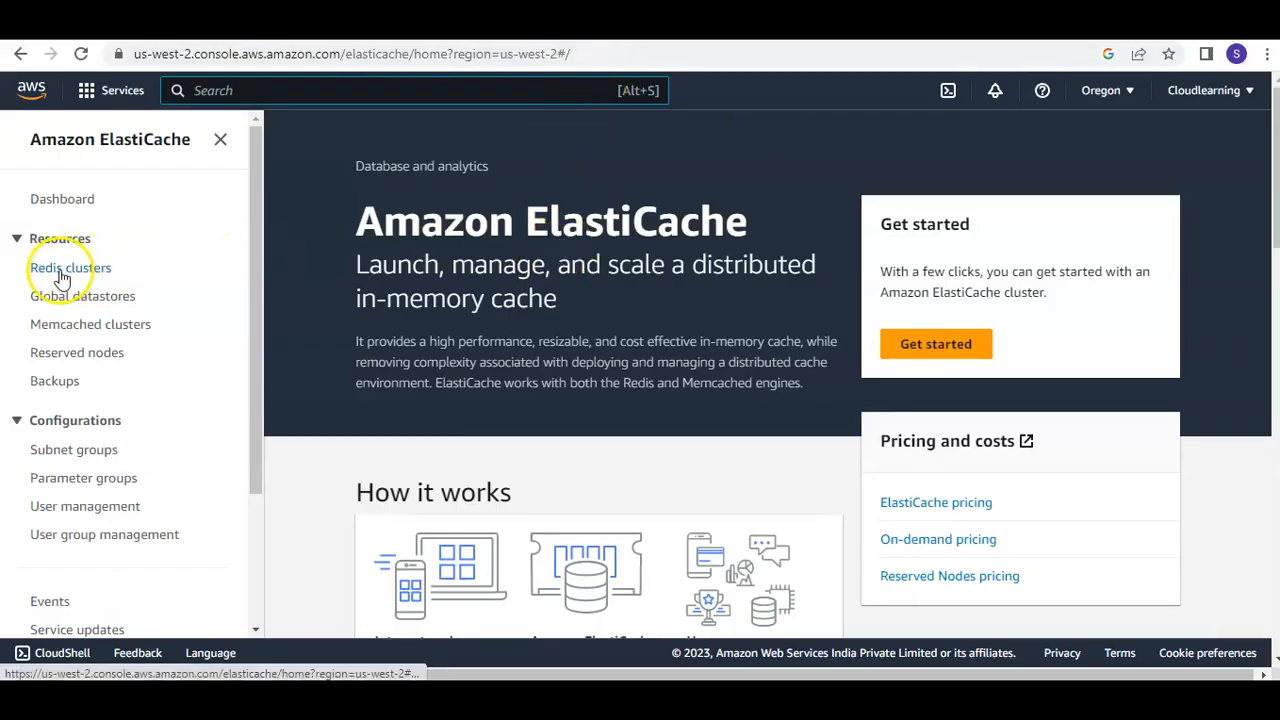
Go through the ElastiCache dashboard to the Redis clusters list and start creating a Redis cluster
click(933, 344)
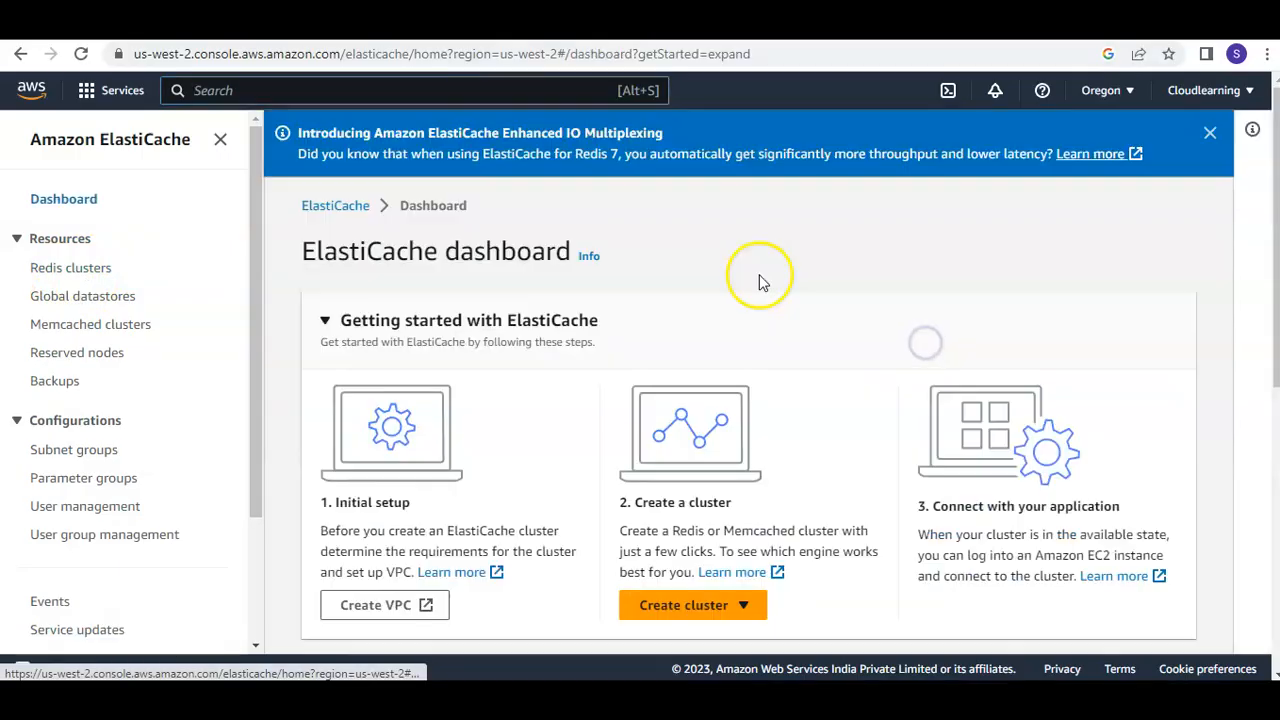
scroll(765, 281, down, 3)
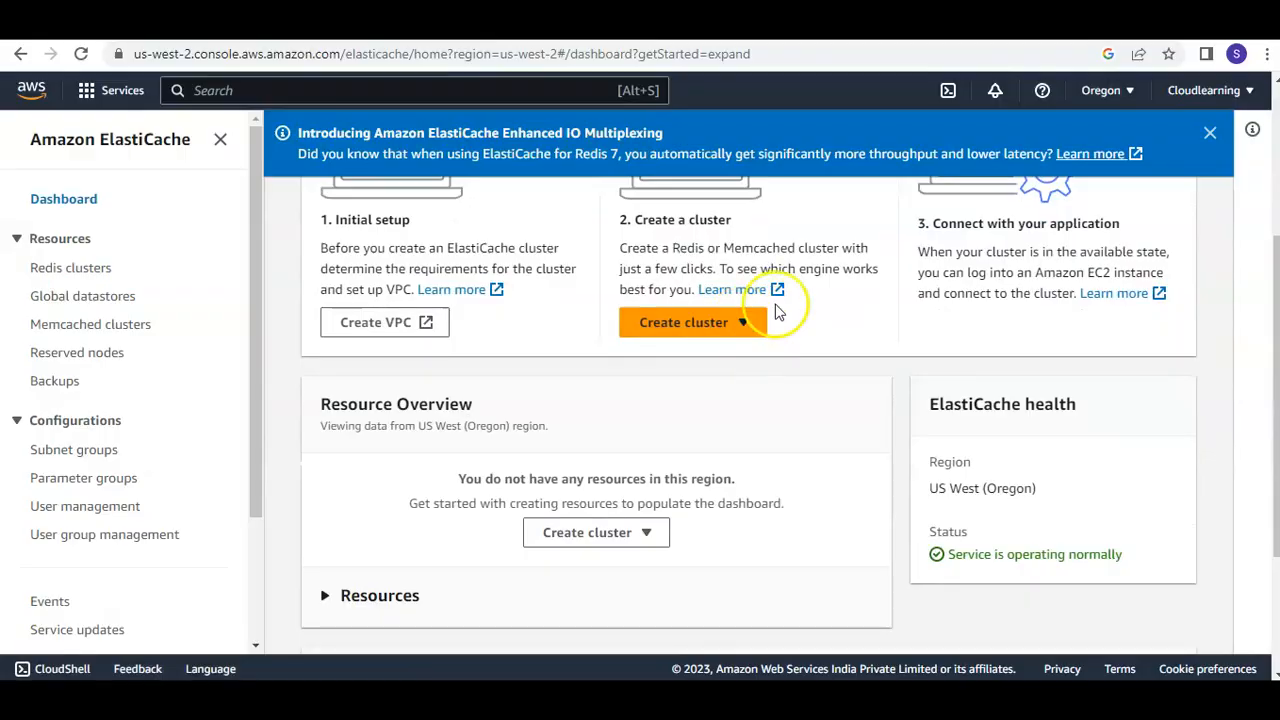
click(50, 276)
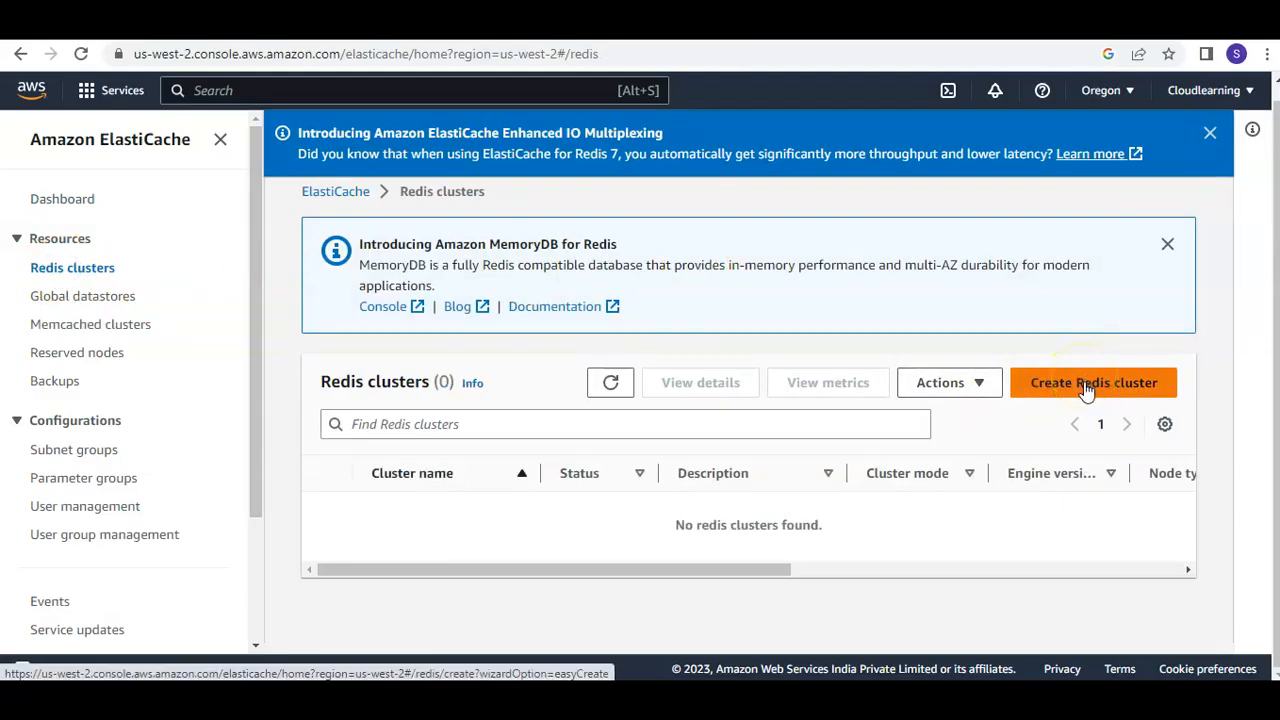
click(1087, 388)
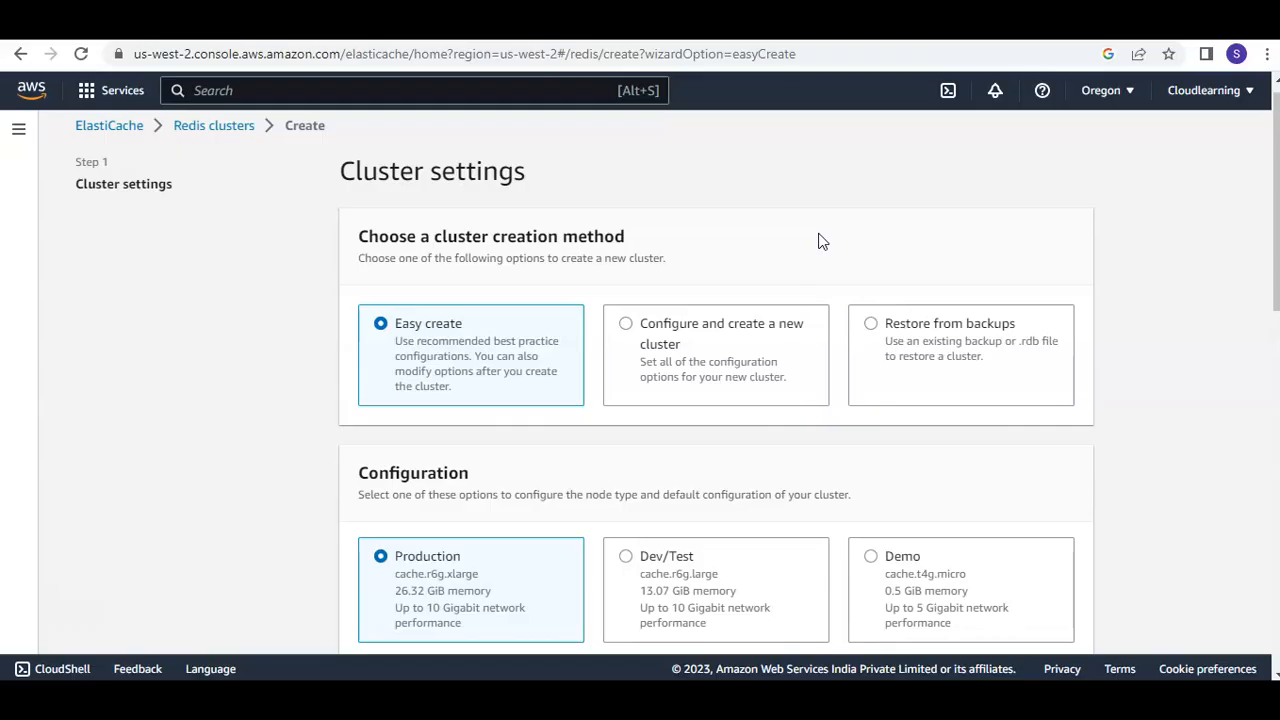
Choose the Demo configuration with cache.t4g.micro and name the cluster redisdemo
scroll(818, 241, down, 3)
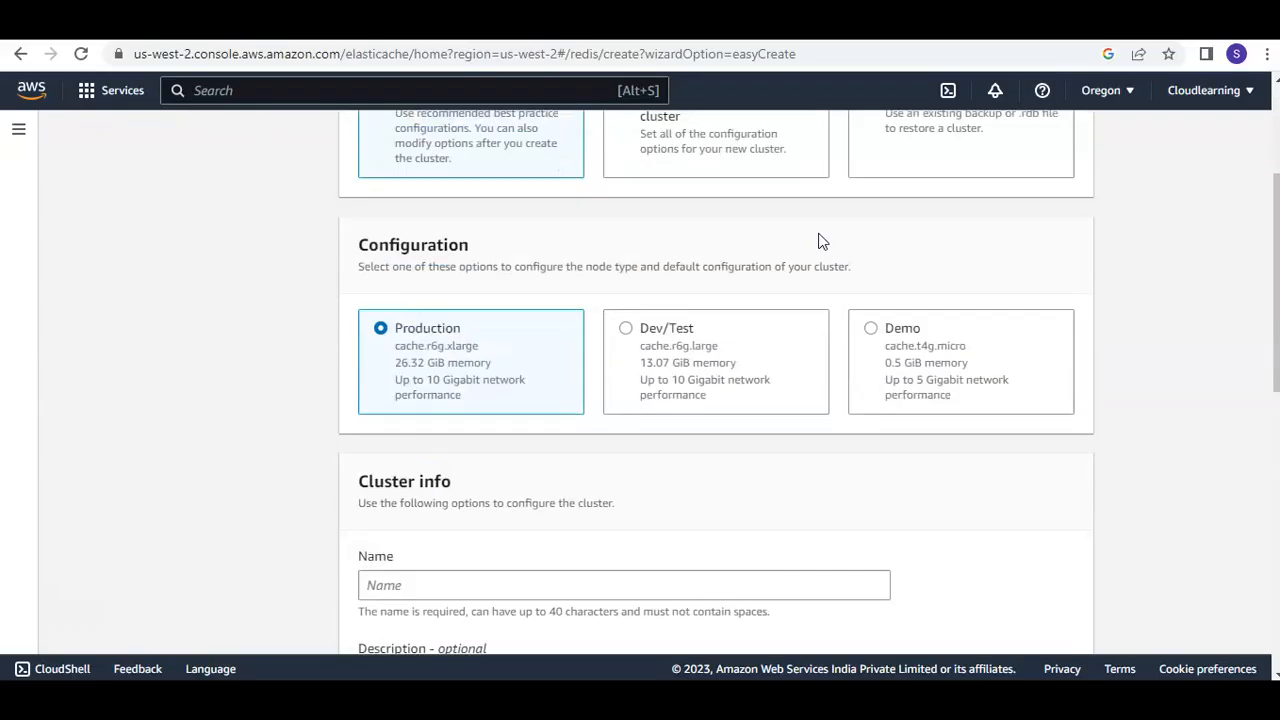
click(875, 273)
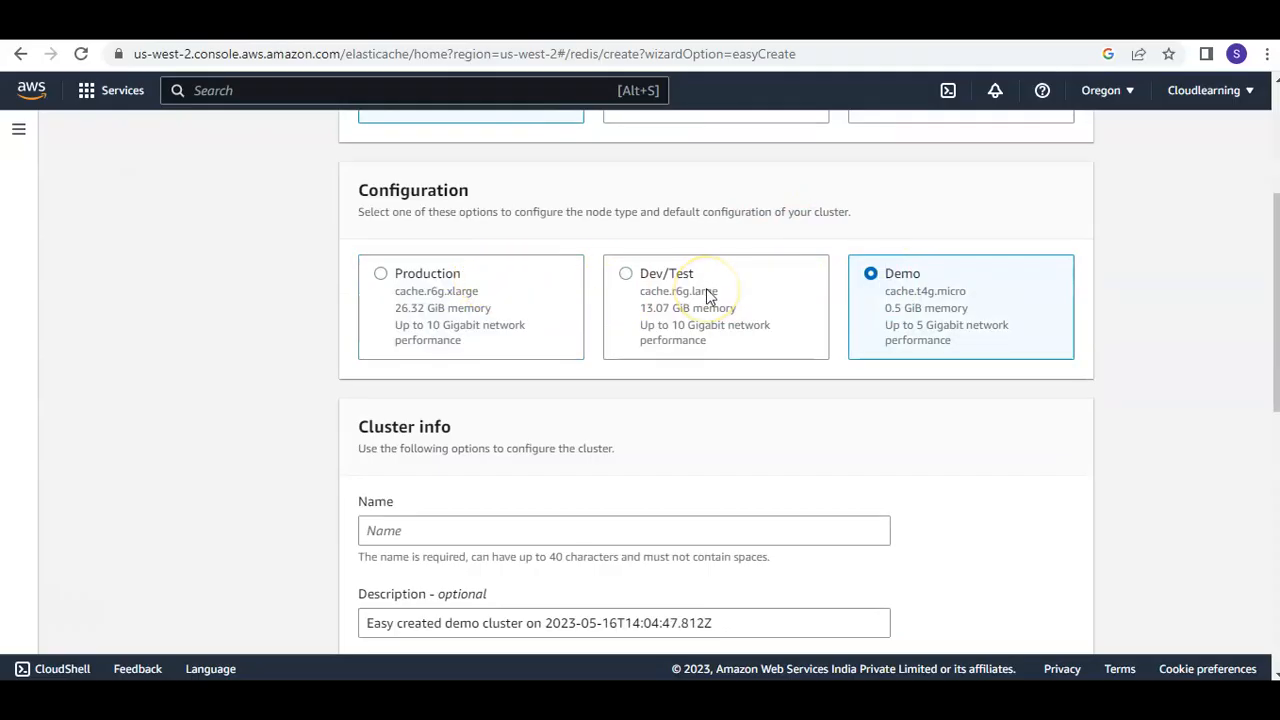
scroll(708, 290, down, 1)
click(451, 431)
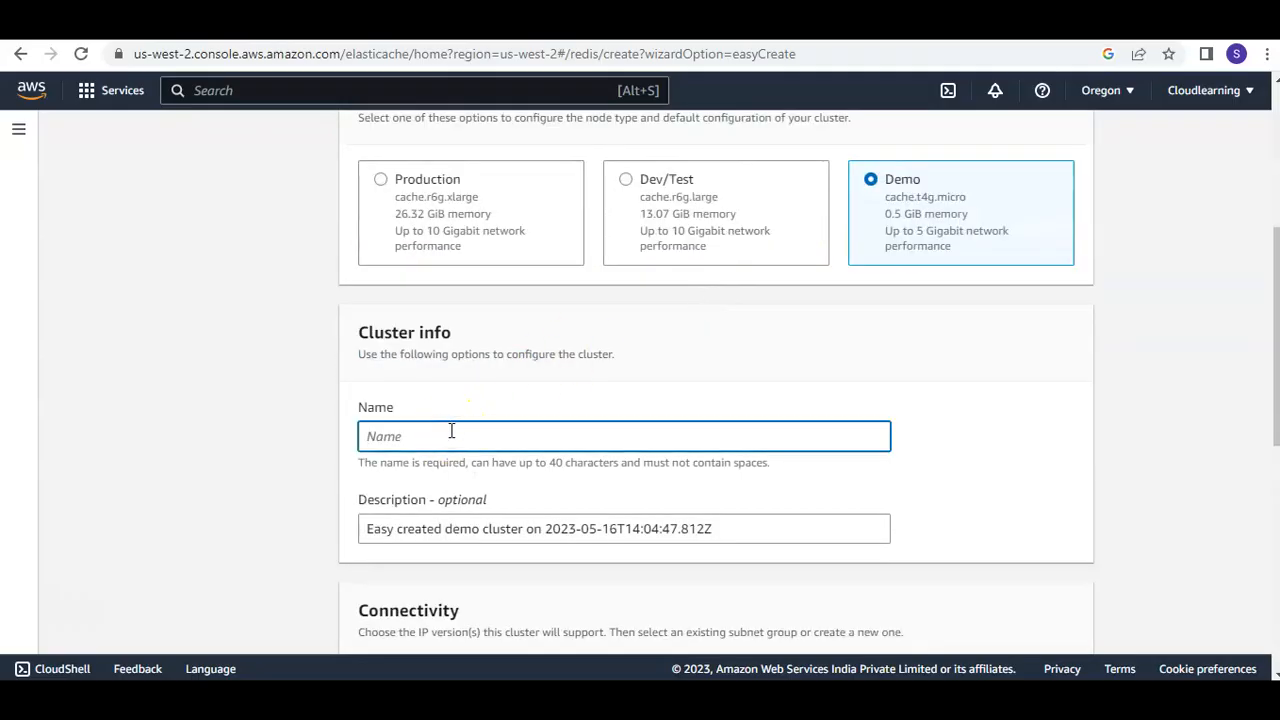
click(480, 443)
text(redisdemo)
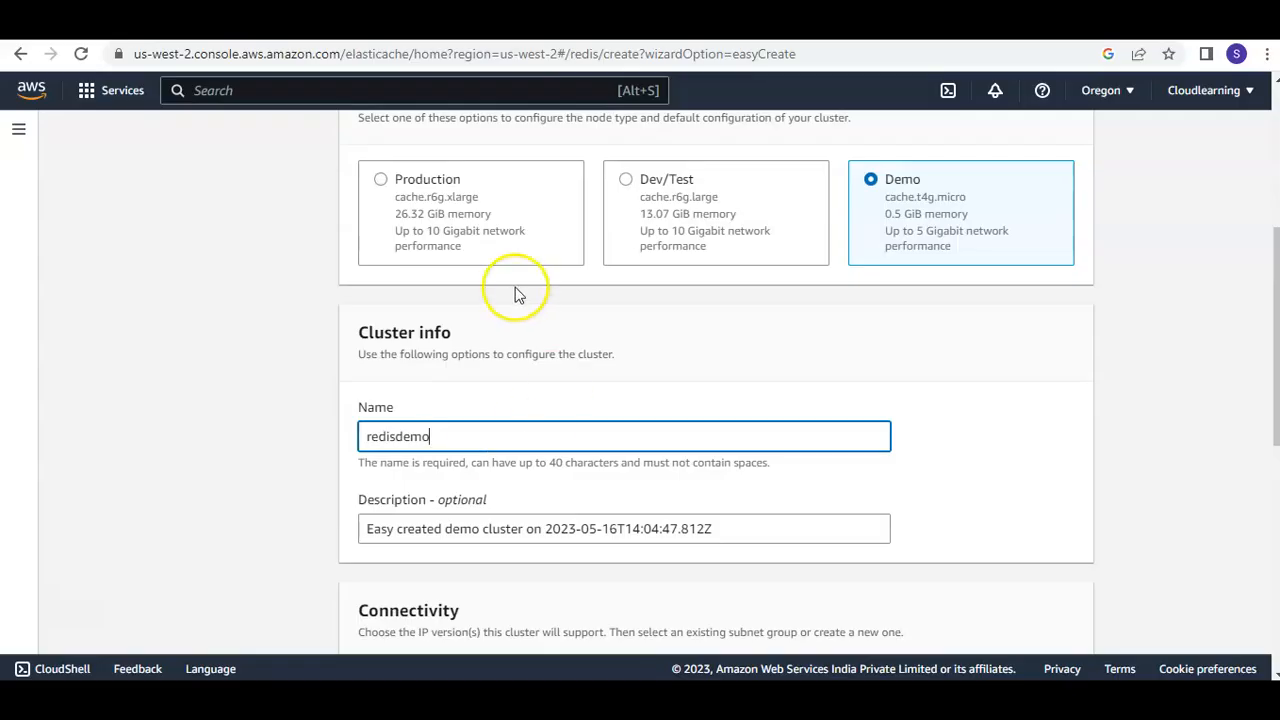
Check the existing subnet groups available for the cluster and expand the default settings
scroll(777, 471, down, 3)
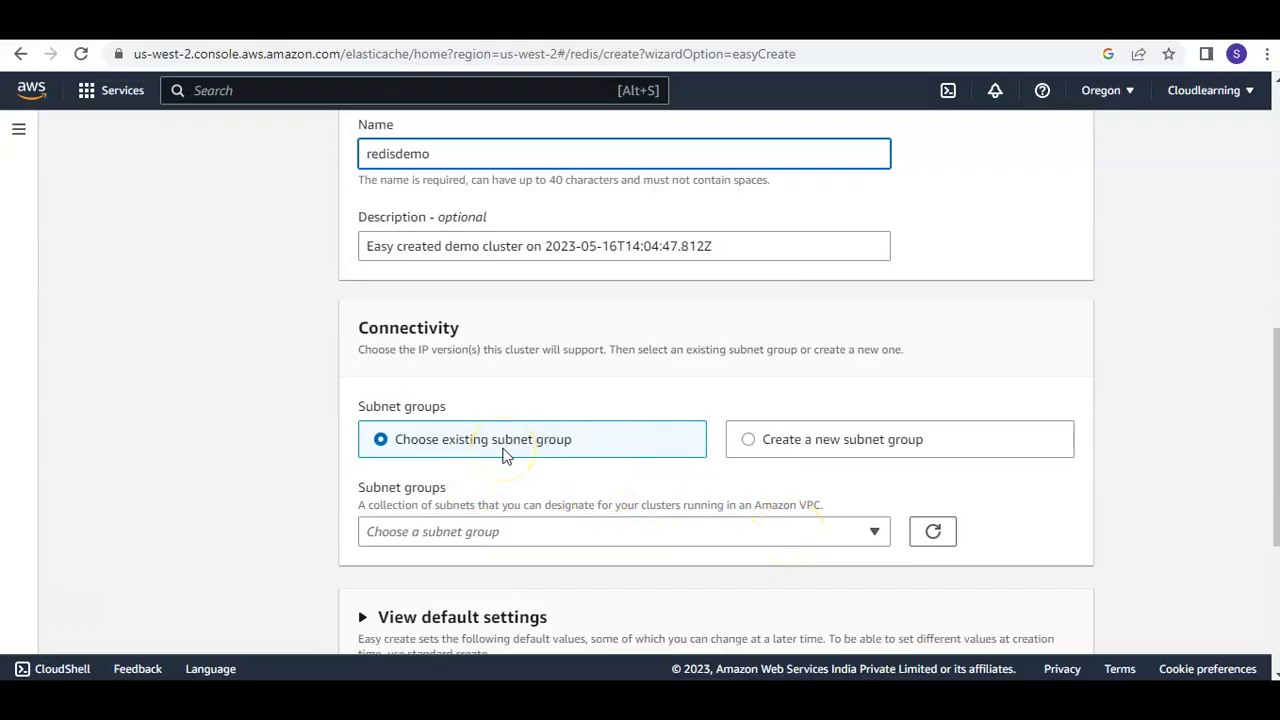
click(630, 538)
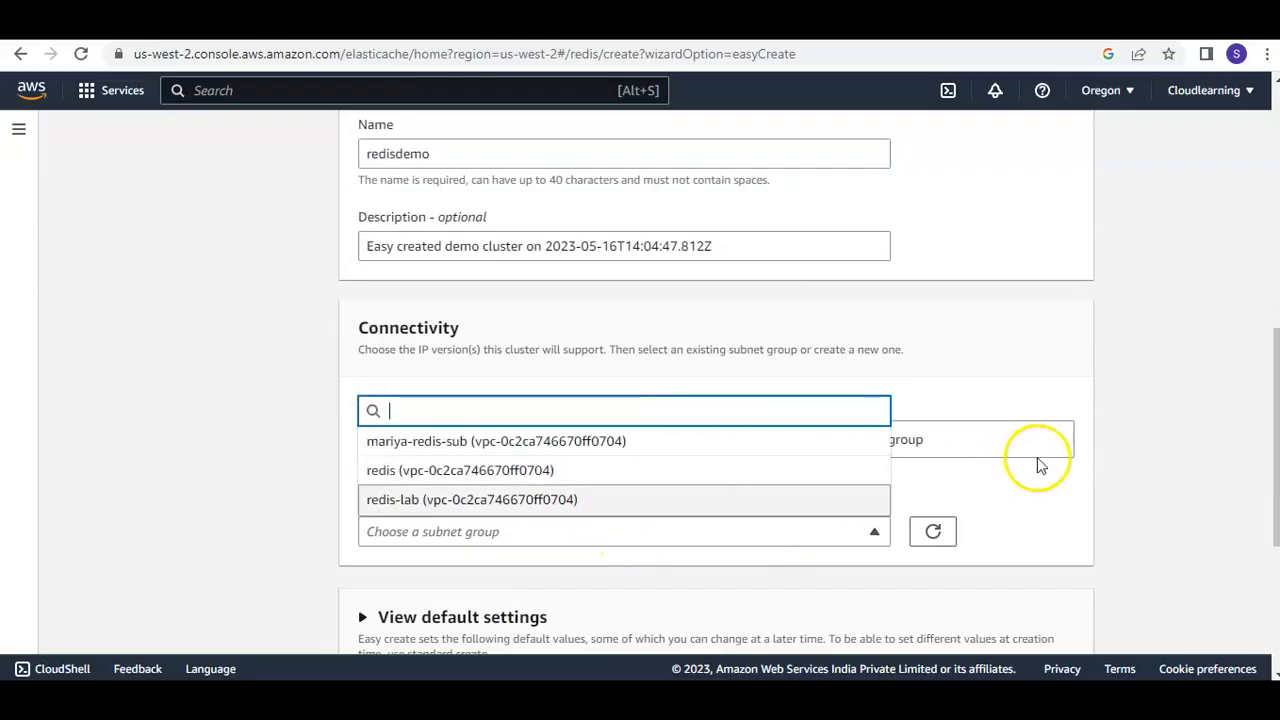
click(1055, 495)
scroll(1040, 497, down, 1)
click(363, 524)
scroll(874, 471, down, 2)
scroll(880, 474, up, 4)
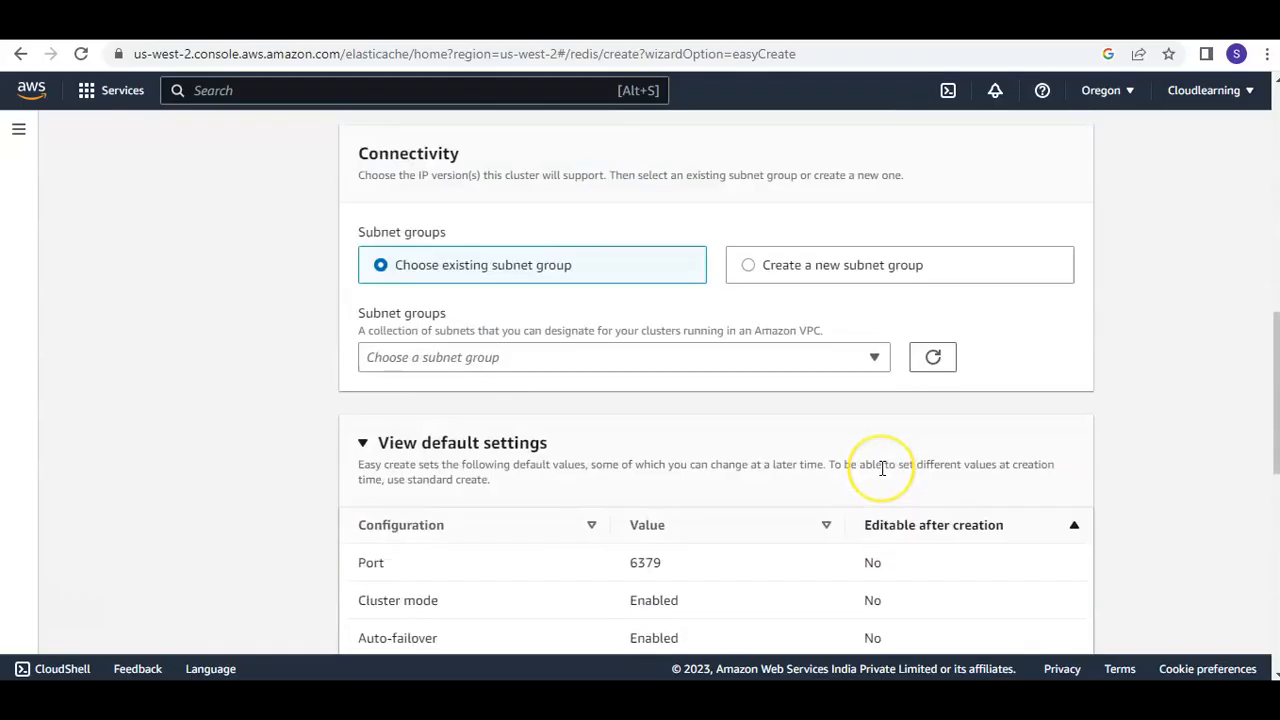
scroll(882, 468, up, 1)
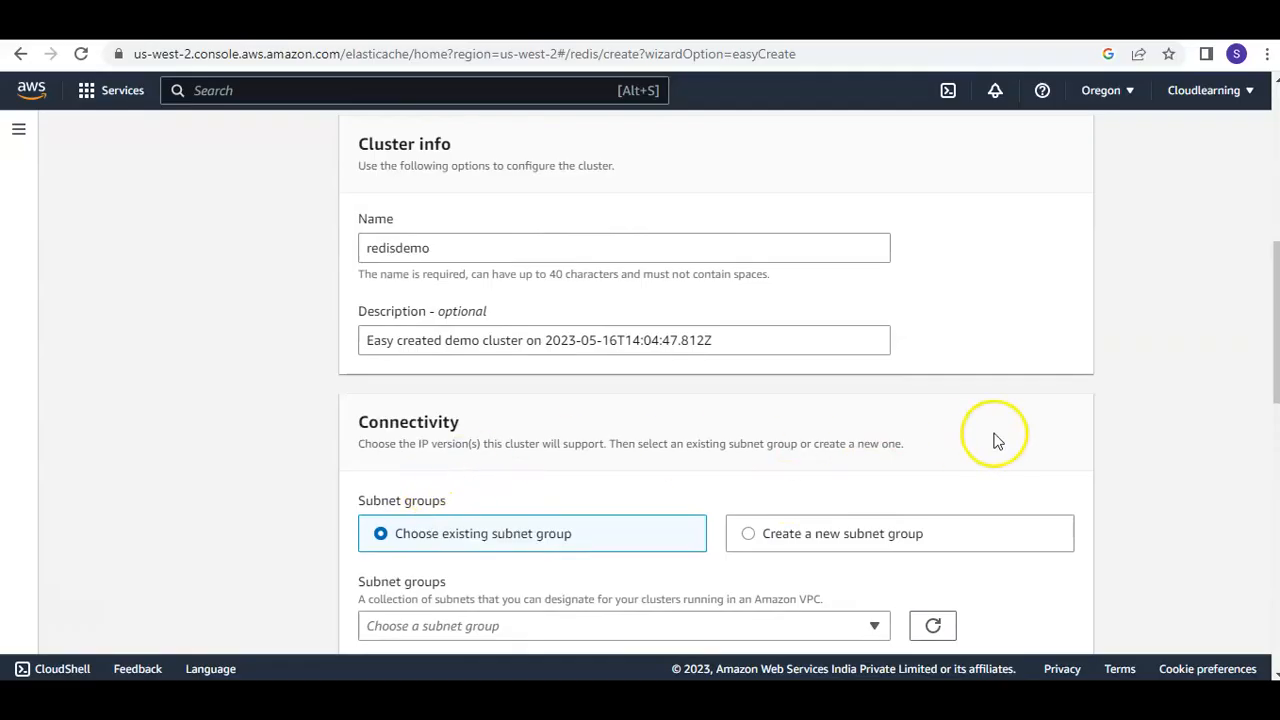
scroll(994, 438, down, 1)
click(875, 531)
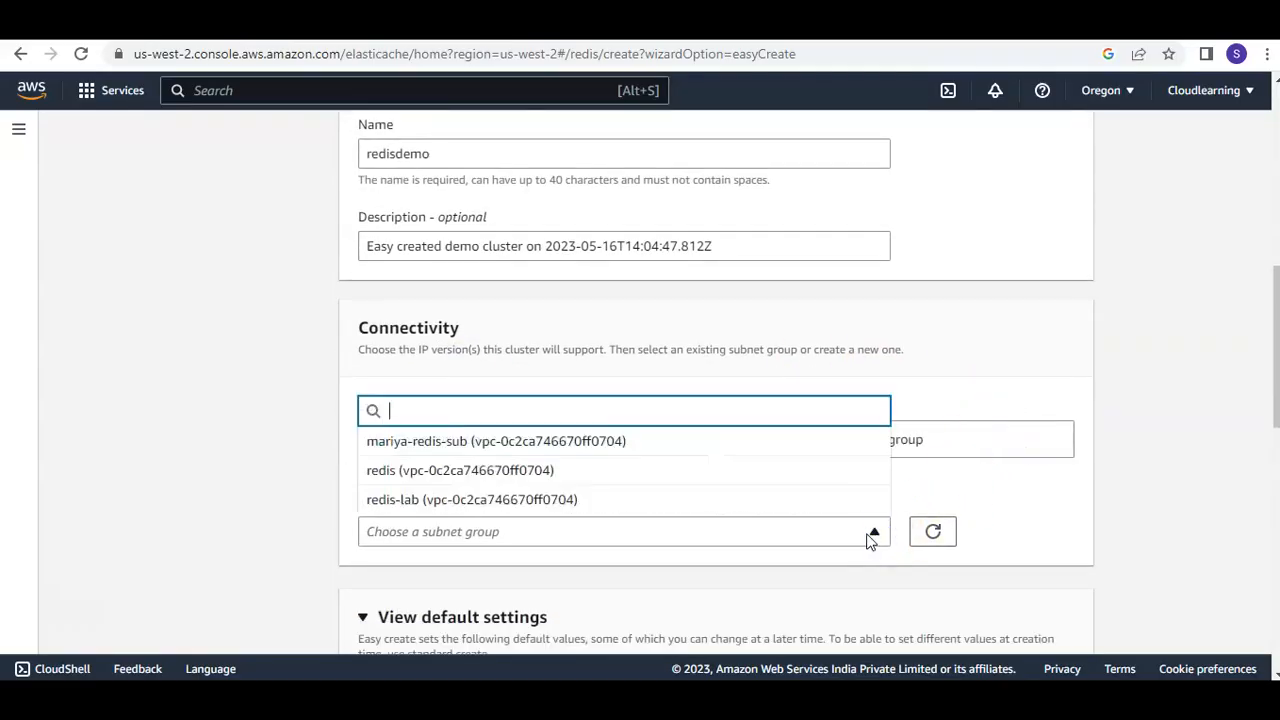
click(1118, 365)
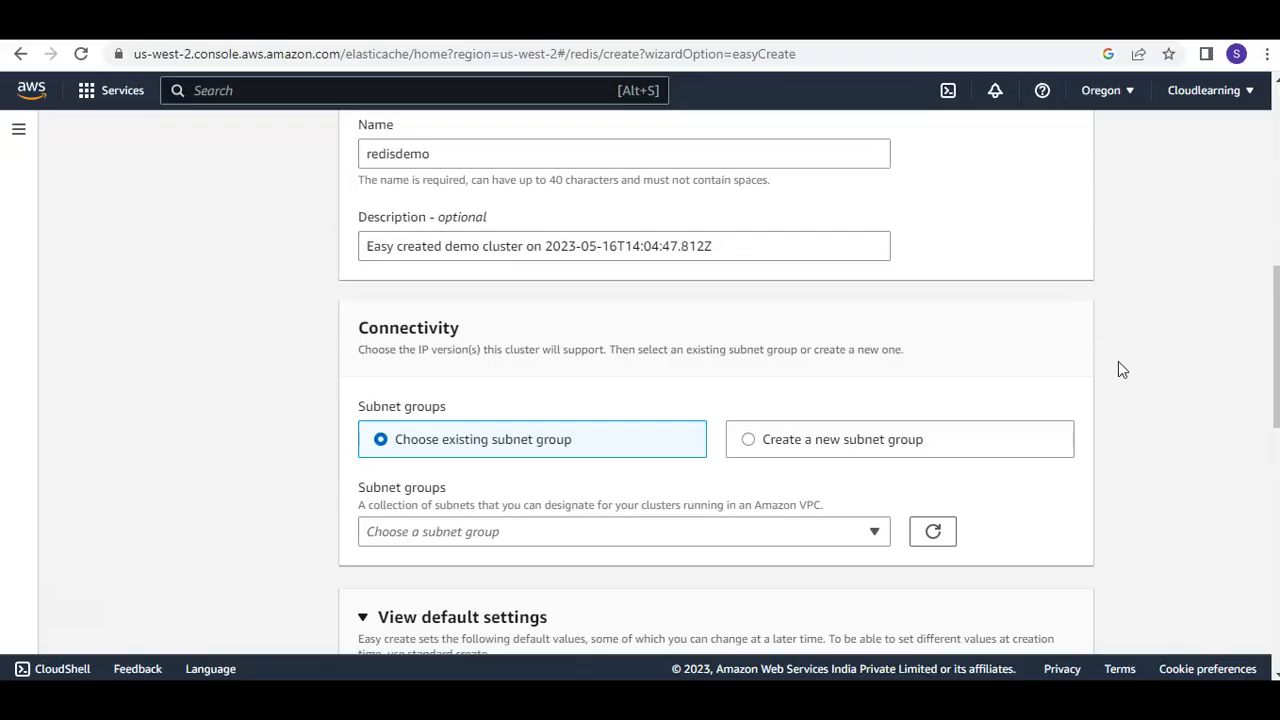
Set up a new subnet group named redisubnet in the default VPC for the cluster
click(836, 453)
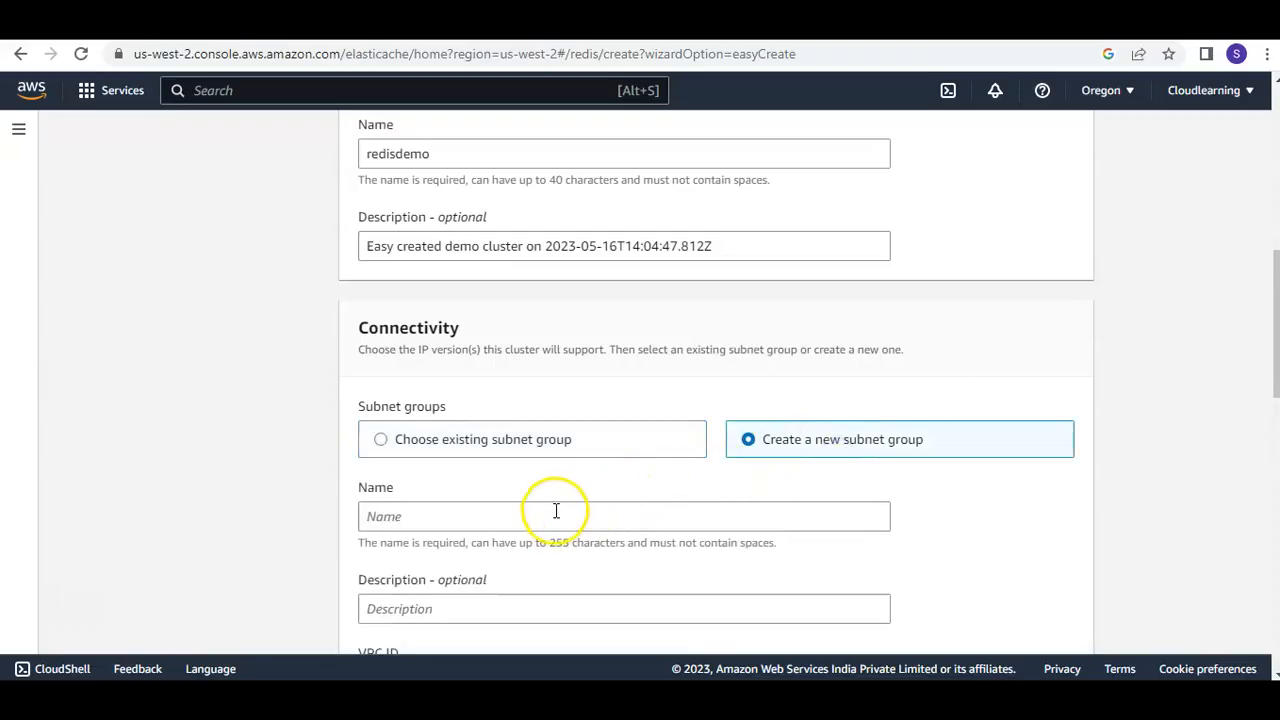
scroll(540, 480, down, 2)
click(502, 329)
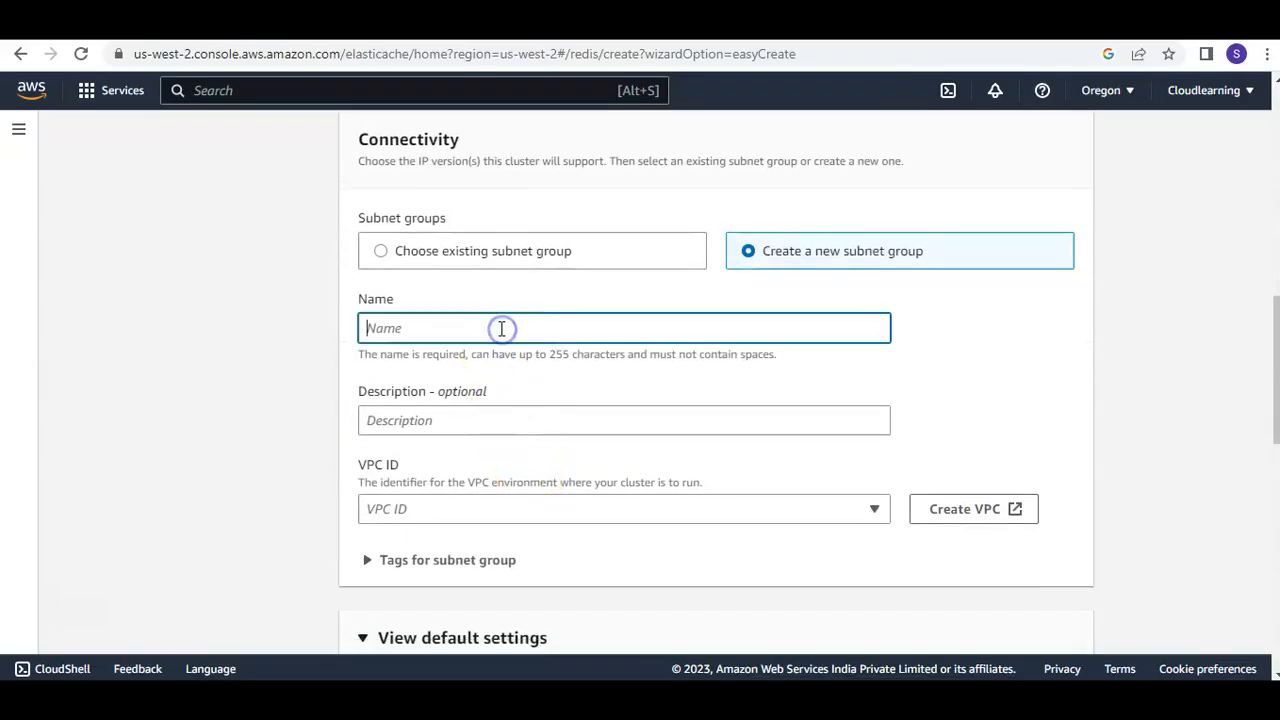
text(redisubnet)
click(874, 509)
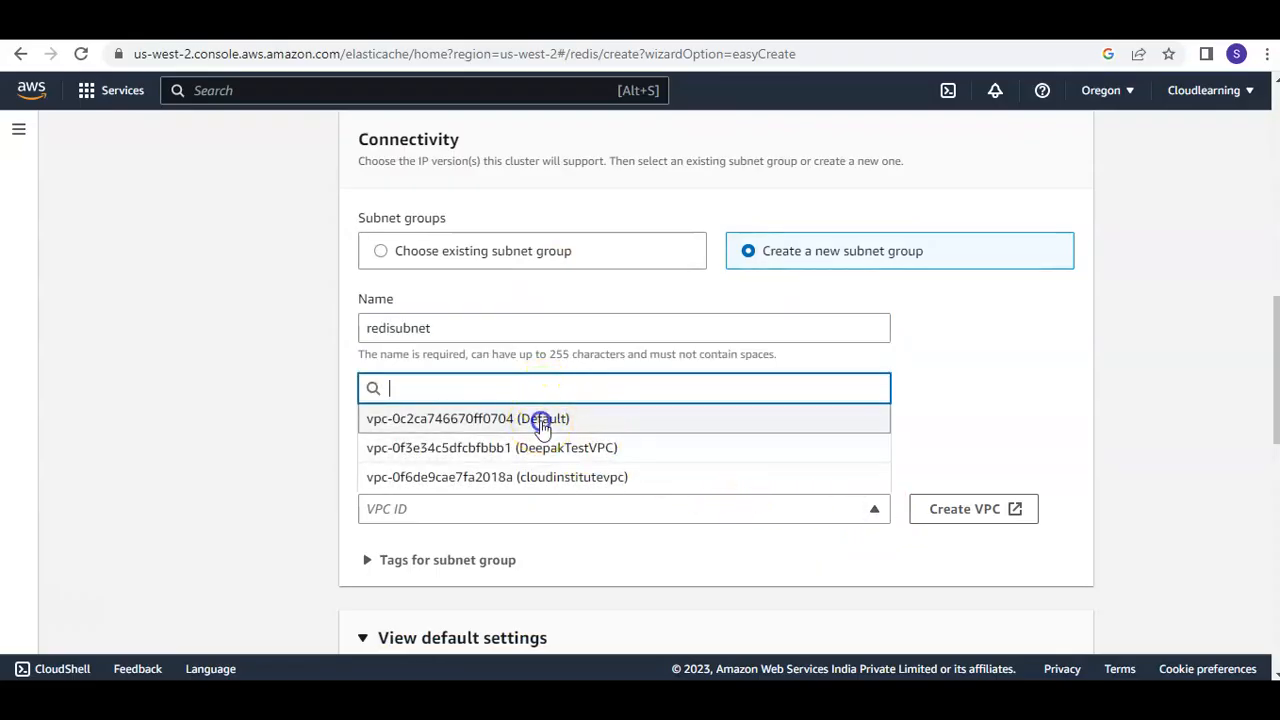
click(543, 420)
Review the selected subnets and the default settings, including the port, and proceed with the cluster creation
scroll(979, 479, down, 2)
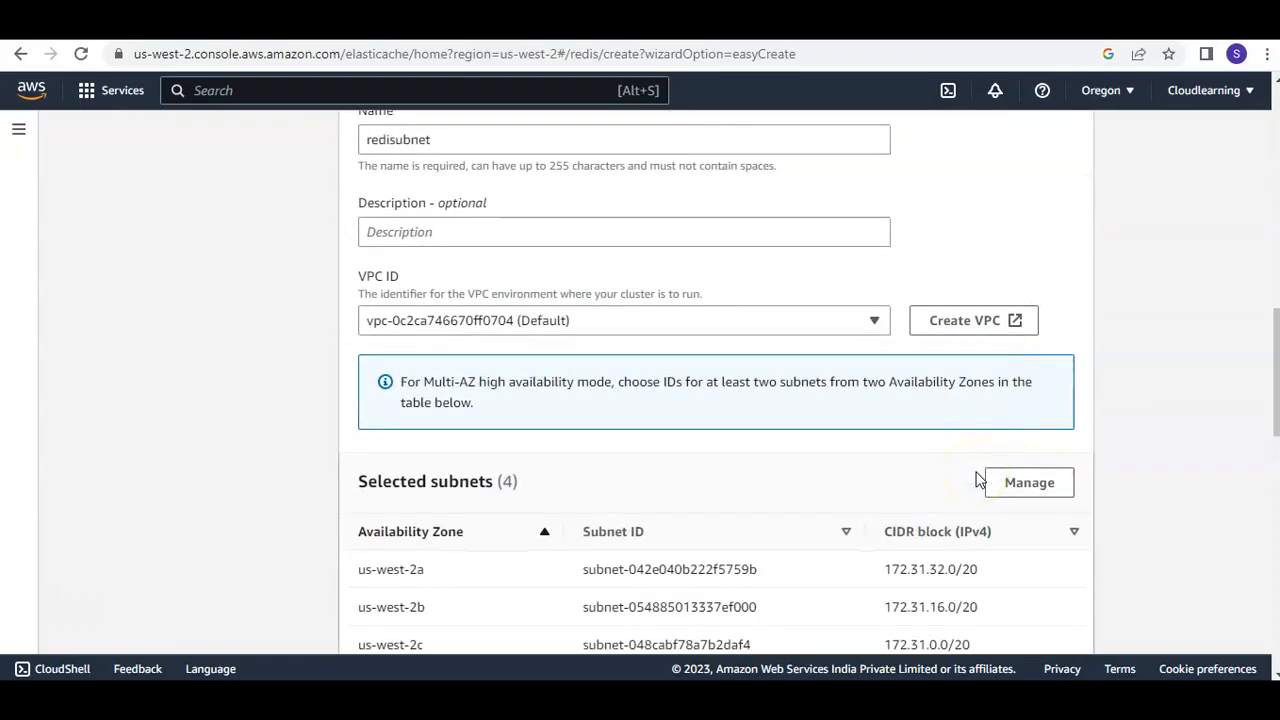
scroll(979, 479, down, 2)
scroll(979, 479, down, 2)
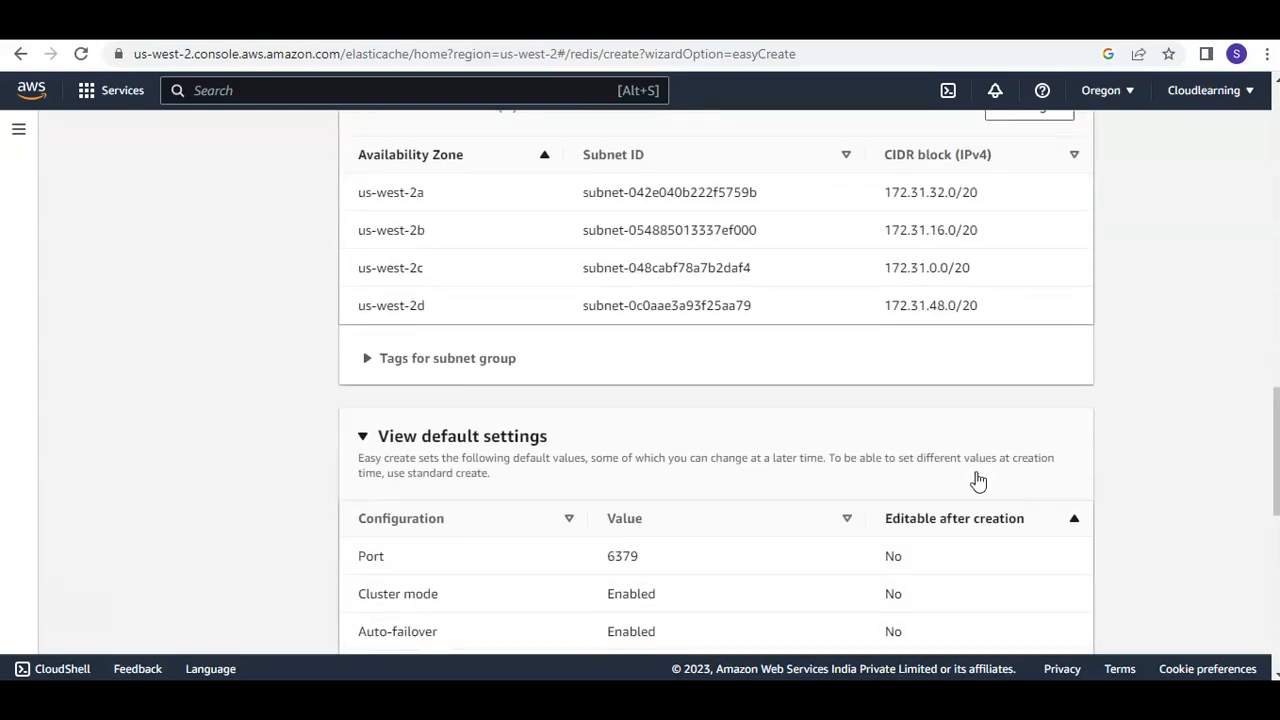
scroll(979, 479, down, 1)
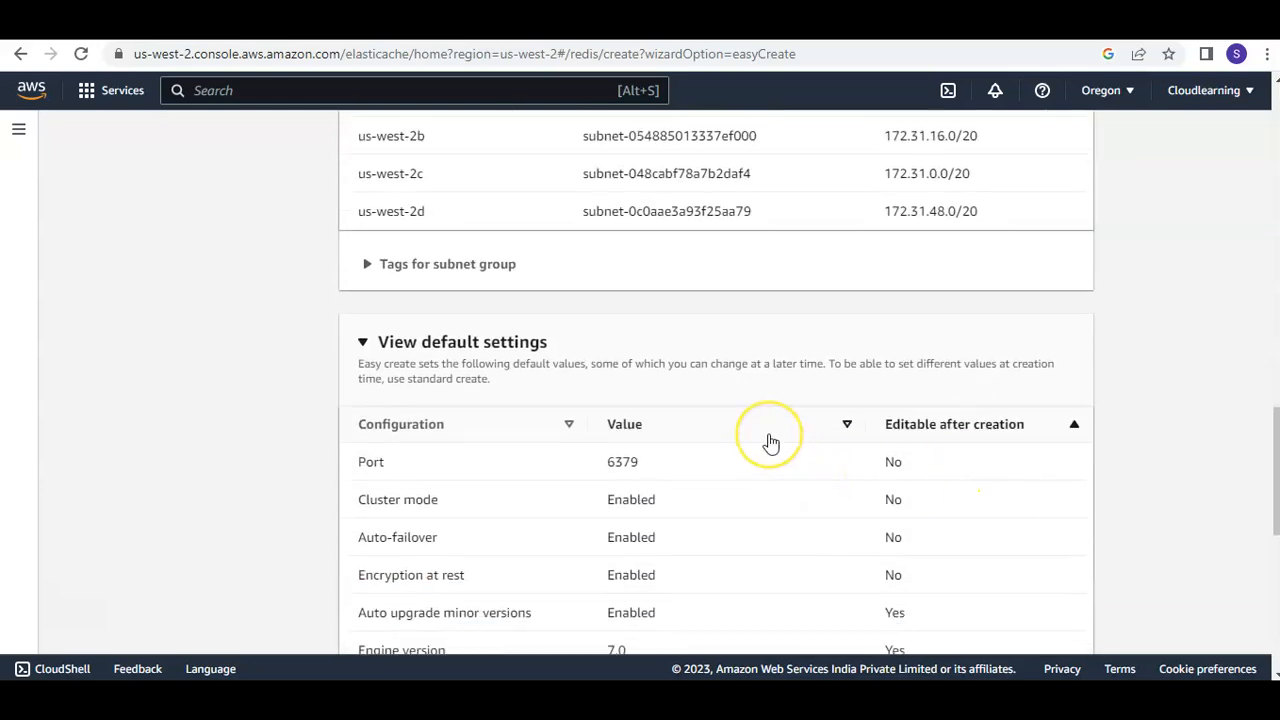
double_click(368, 461)
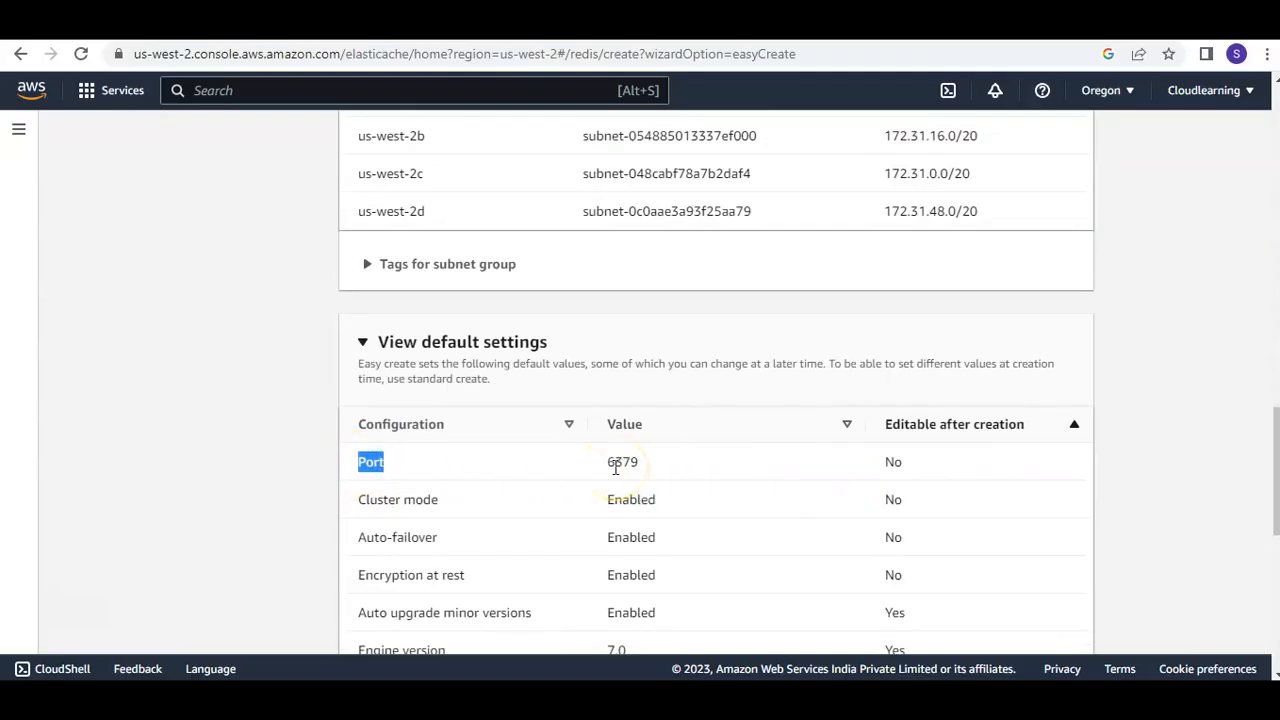
drag(607, 462, 646, 463)
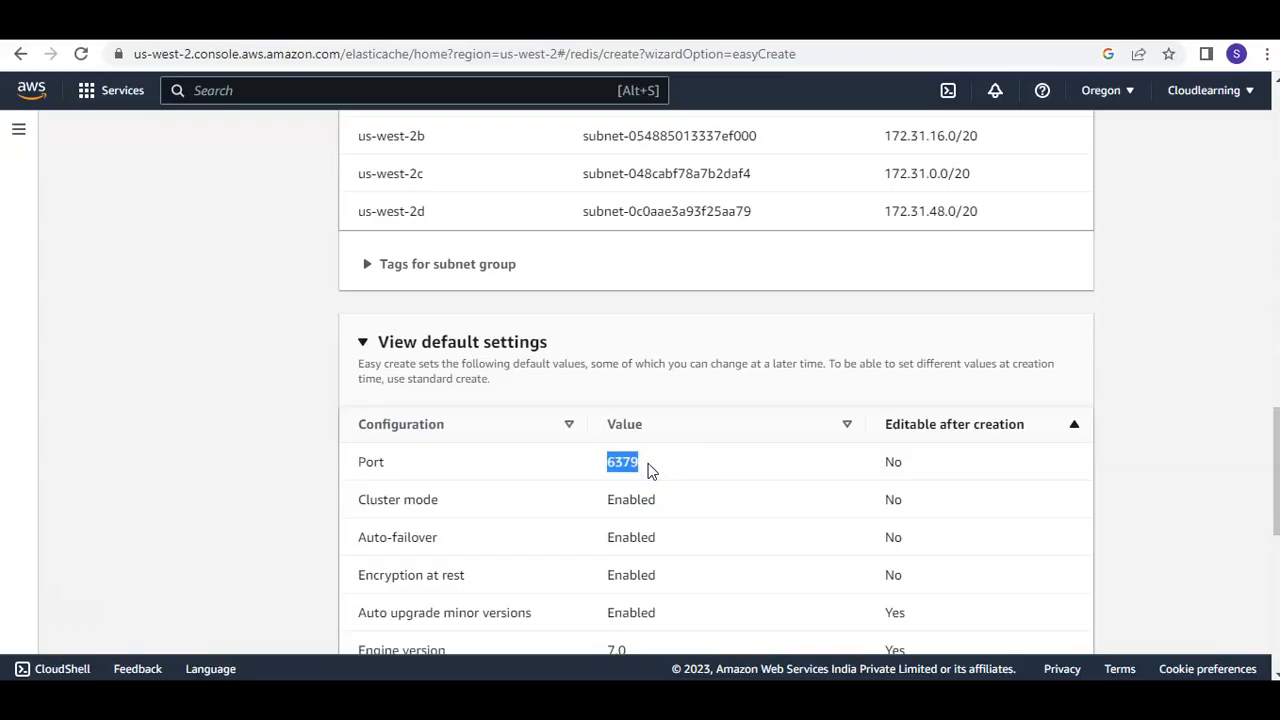
scroll(780, 408, down, 6)
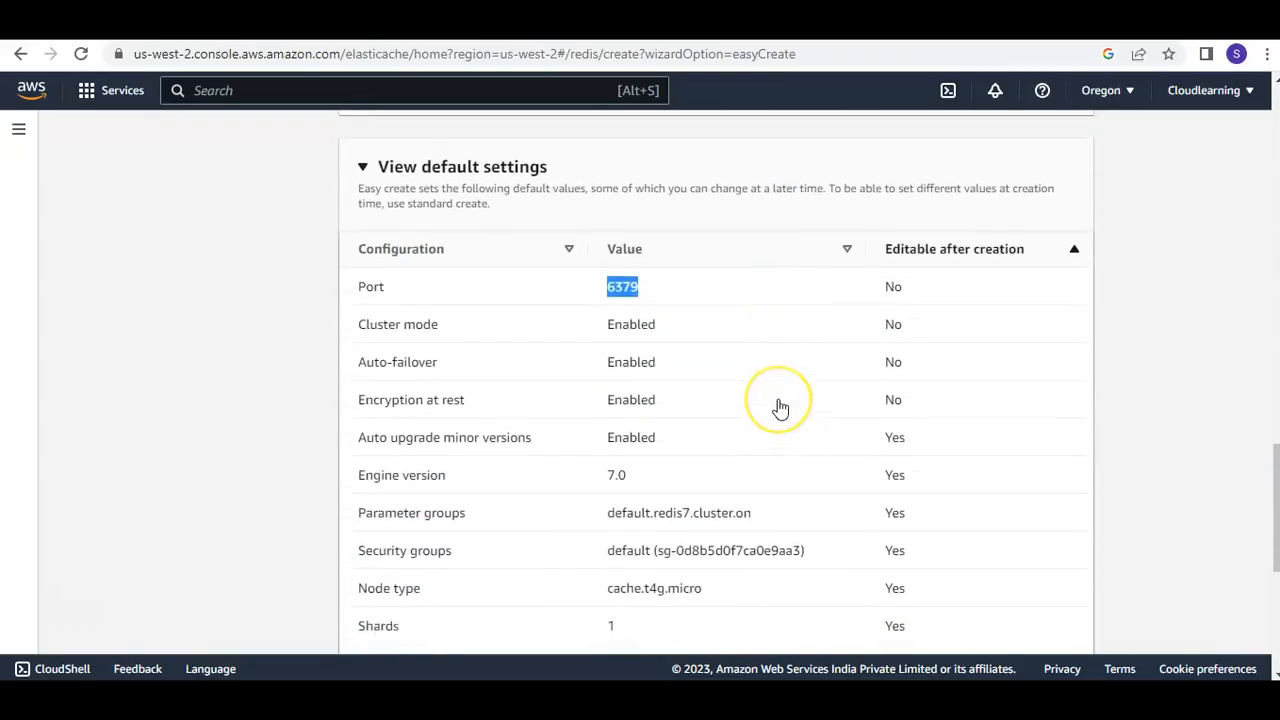
click(1049, 606)
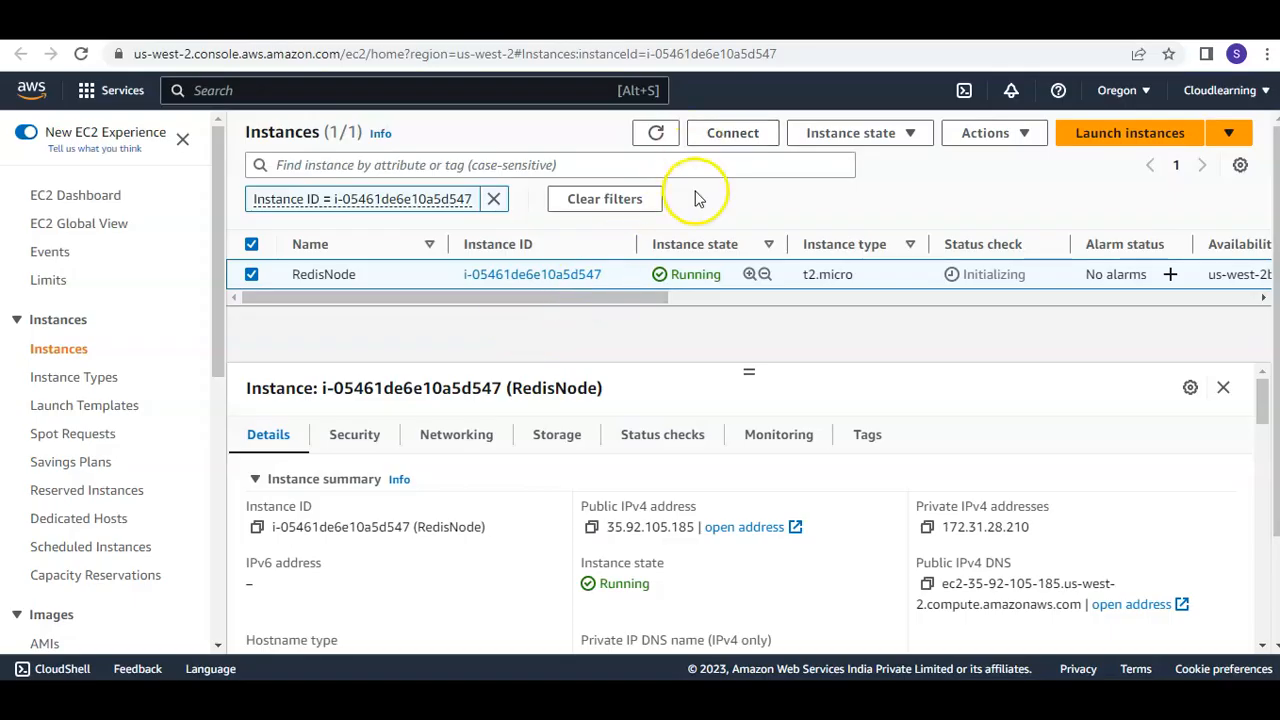
Connect to the RedisNode instance as ec2-user through EC2 Instance Connect and enter a few blank lines in its terminal
click(729, 133)
scroll(676, 378, down, 1)
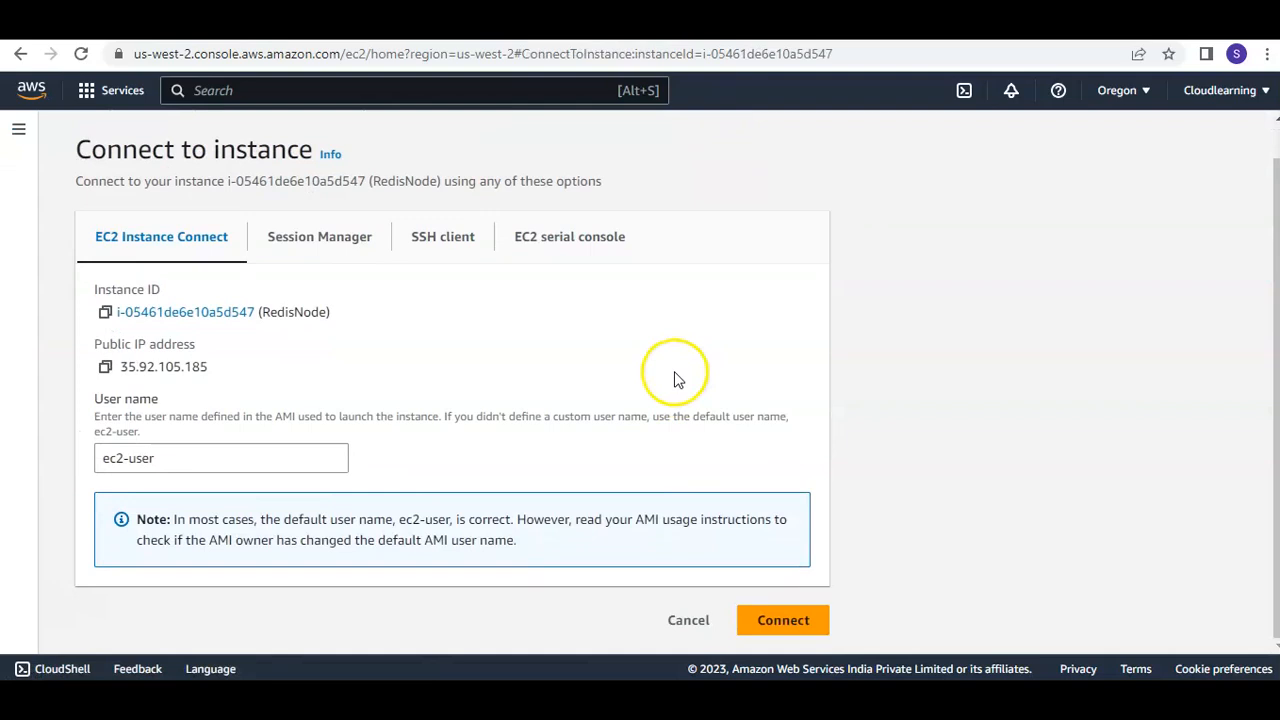
click(778, 610)
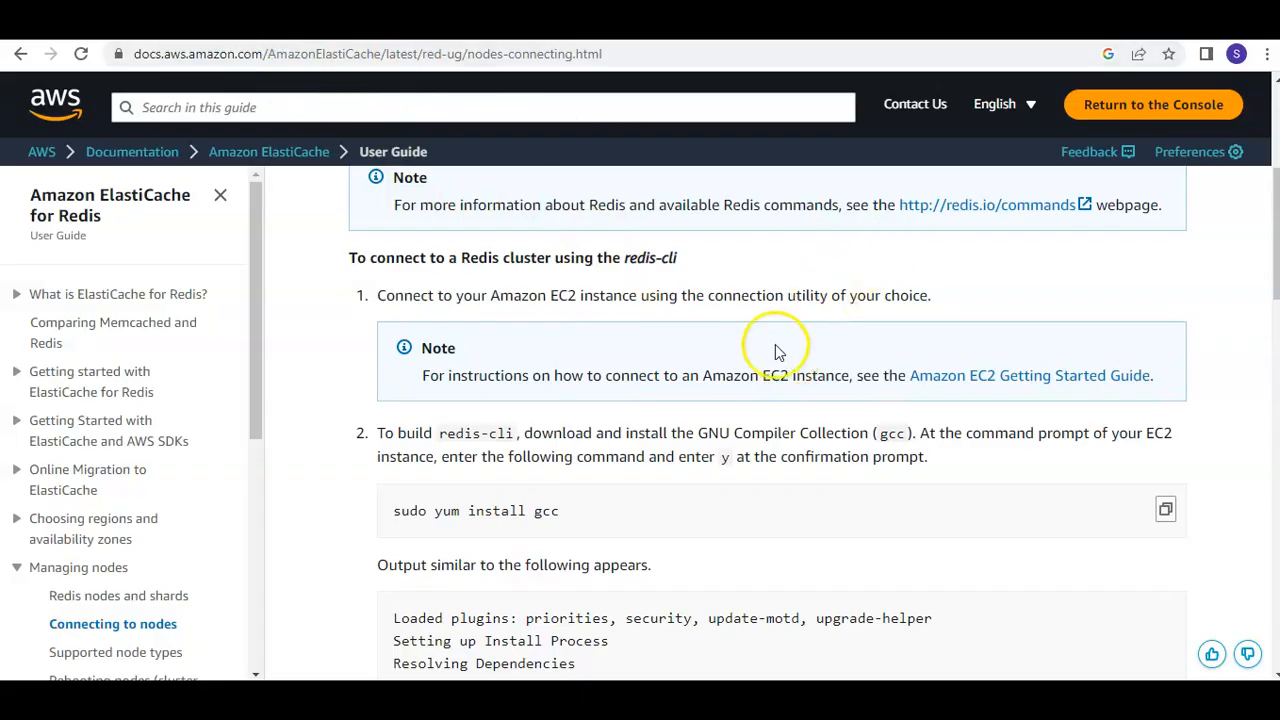
click(580, 22)
click(566, 267)
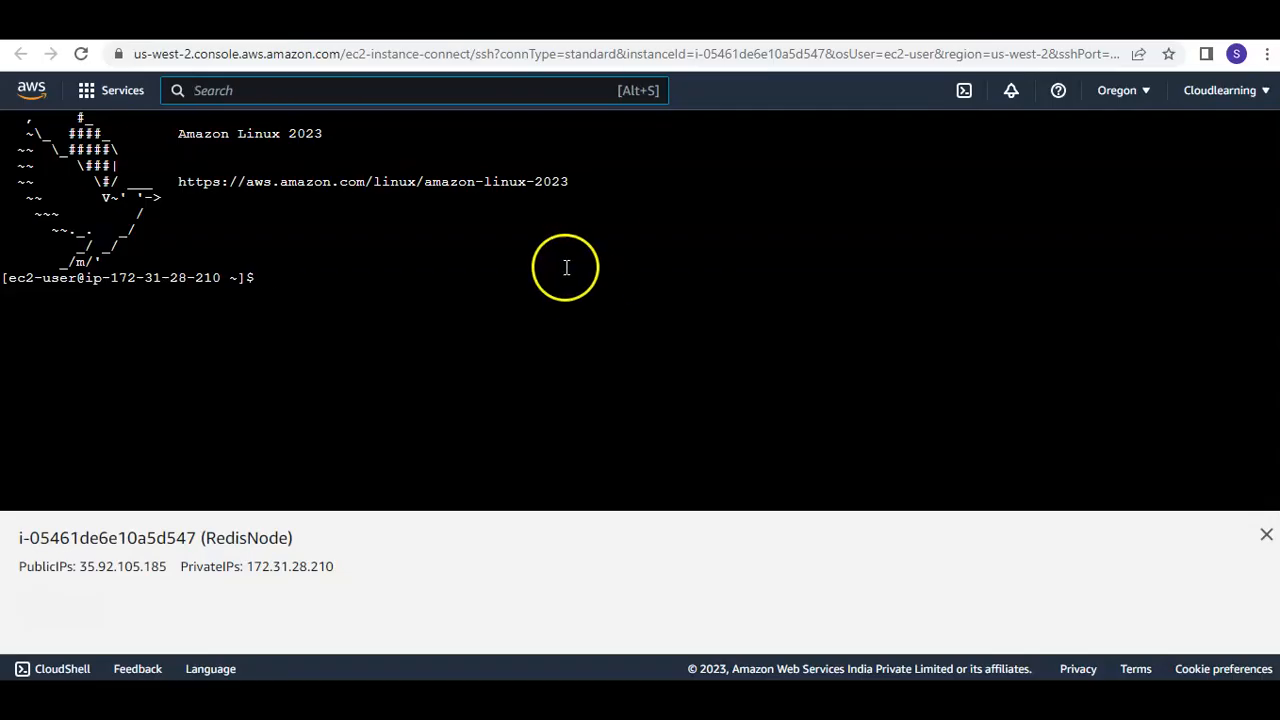
key(Return)
key(Return)
key(Return)
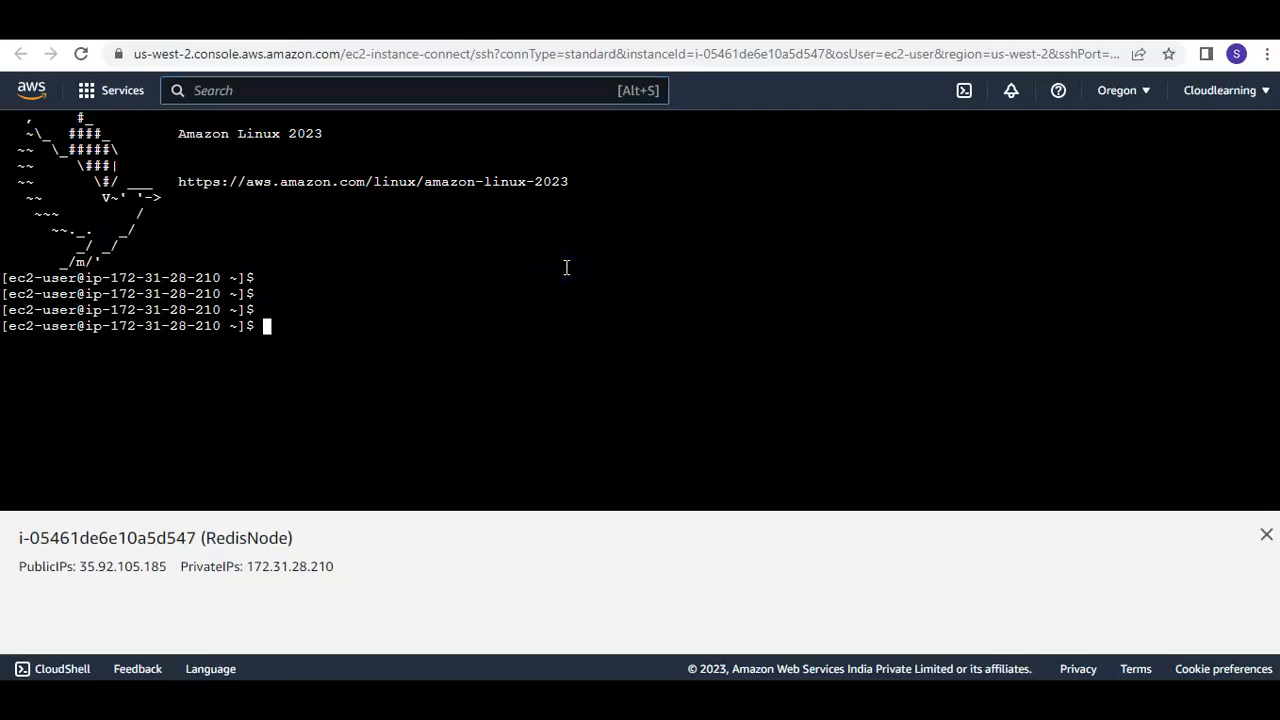
Copy the command sudo yum install gcc from the ElastiCache user guide and paste it into the RedisNode terminal
click(938, 22)
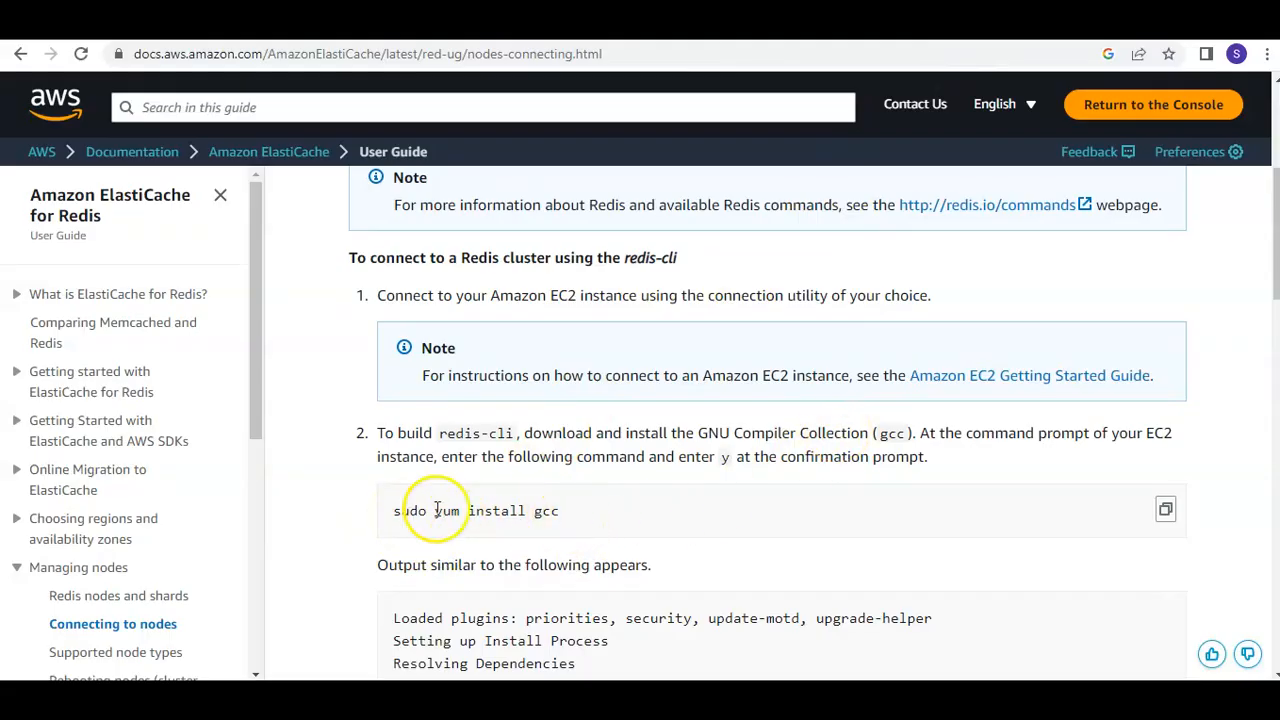
click(1172, 517)
click(640, 22)
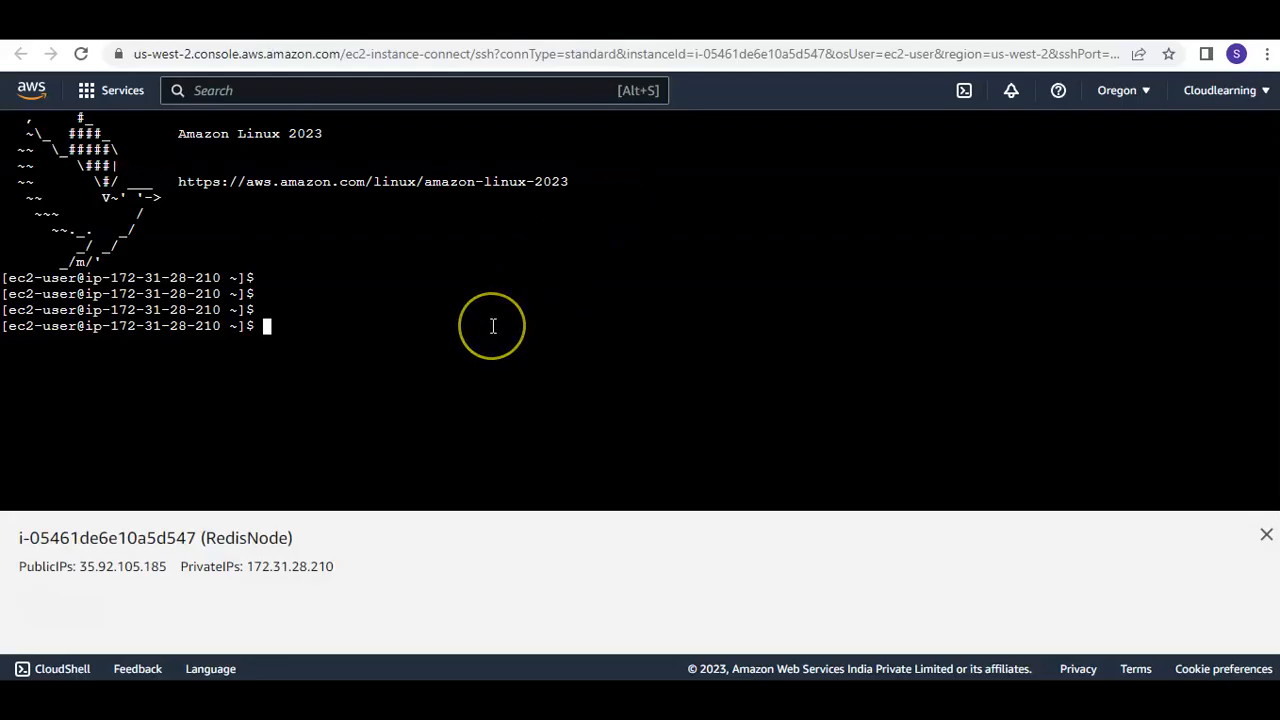
click(414, 316)
right_click(414, 316)
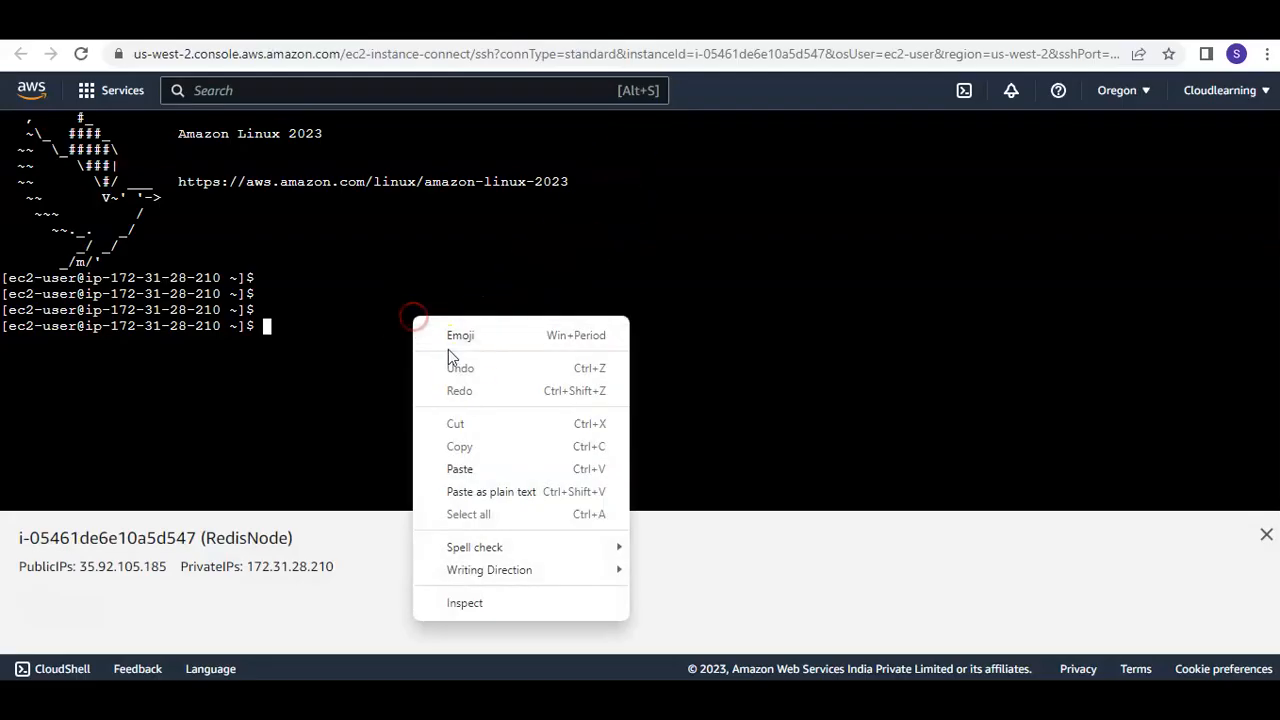
click(468, 469)
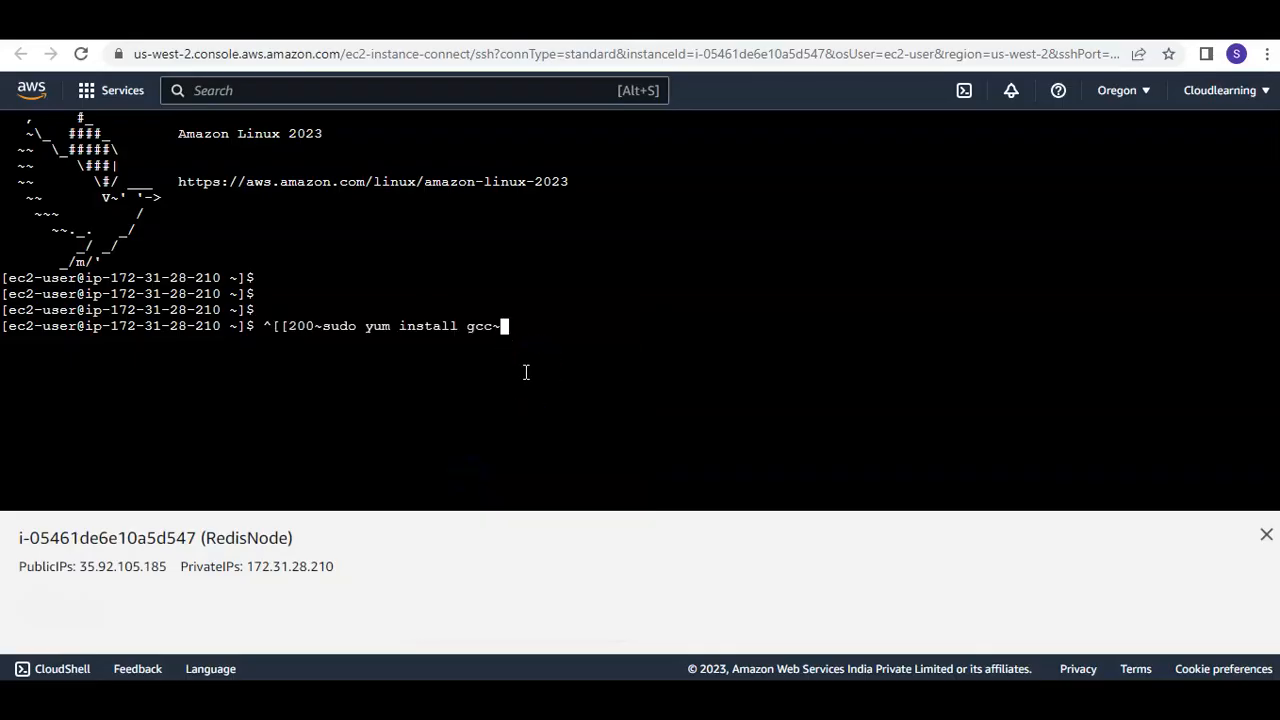
Remove the stray paste characters before and after the command so that it reads sudo yum install gcc
key(Left)
key(Left)
key(Left)
key(Left)
key(Left)
key(Right)
key(Right)
key(Right)
key(Right)
key(Right)
key(BackSpace)
key(Left)
key(Left)
key(Left)
key(Left)
key(Left)
key(Left)
key(Left)
key(Left)
key(Left)
key(Left)
key(Left)
key(Left)
key(Left)
key(Left)
key(Left)
key(Left)
key(Left)
key(Left)
key(Left)
key(Left)
key(BackSpace)
key(BackSpace)
key(BackSpace)
key(BackSpace)
key(BackSpace)
key(BackSpace)
key(BackSpace)
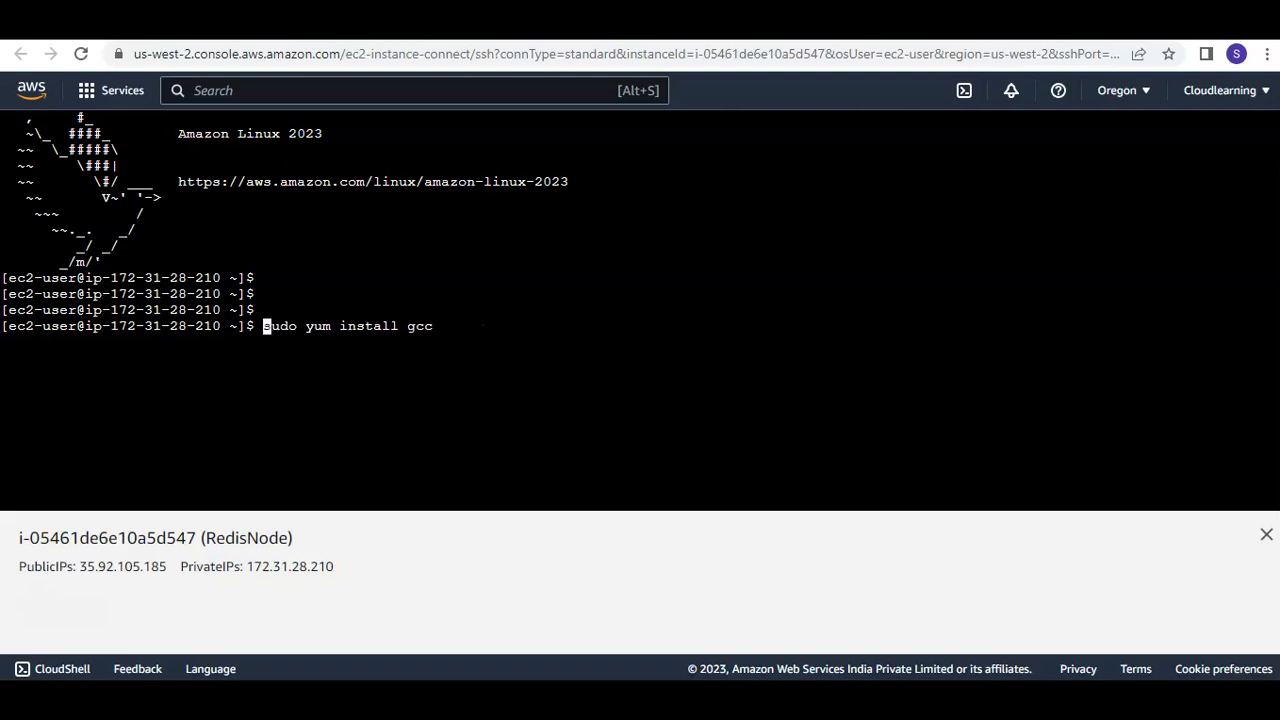
Run the gcc installation and confirm it with y, close the instance information pane, and enter a few blank lines
key(Return)
click(1238, 588)
text(y)
key(Return)
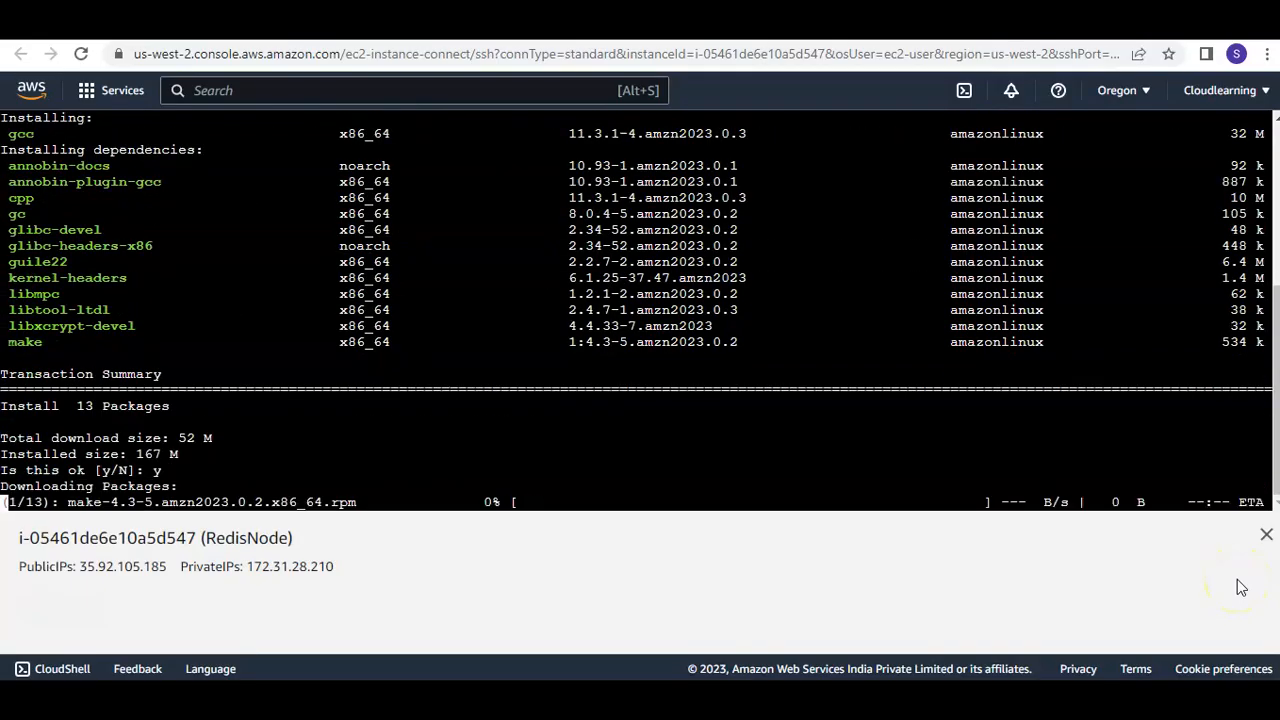
click(1266, 535)
click(587, 358)
key(Return)
key(Return)
key(Return)
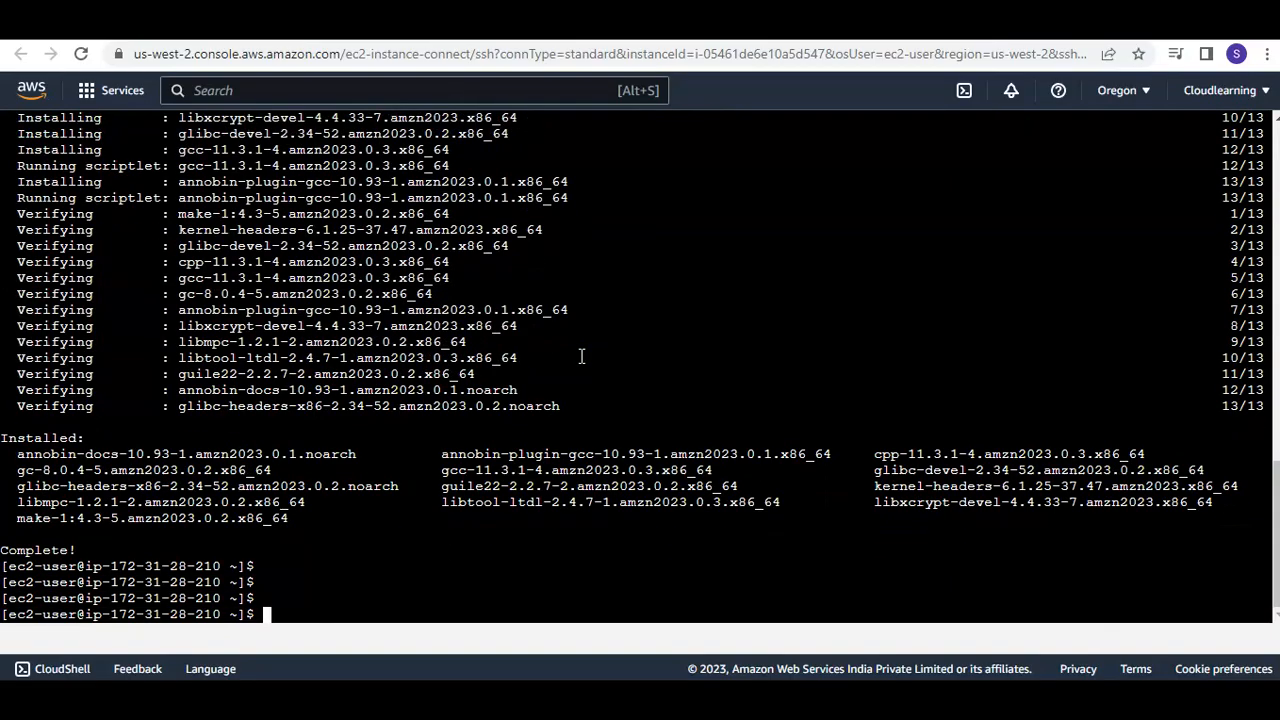
click(945, 20)
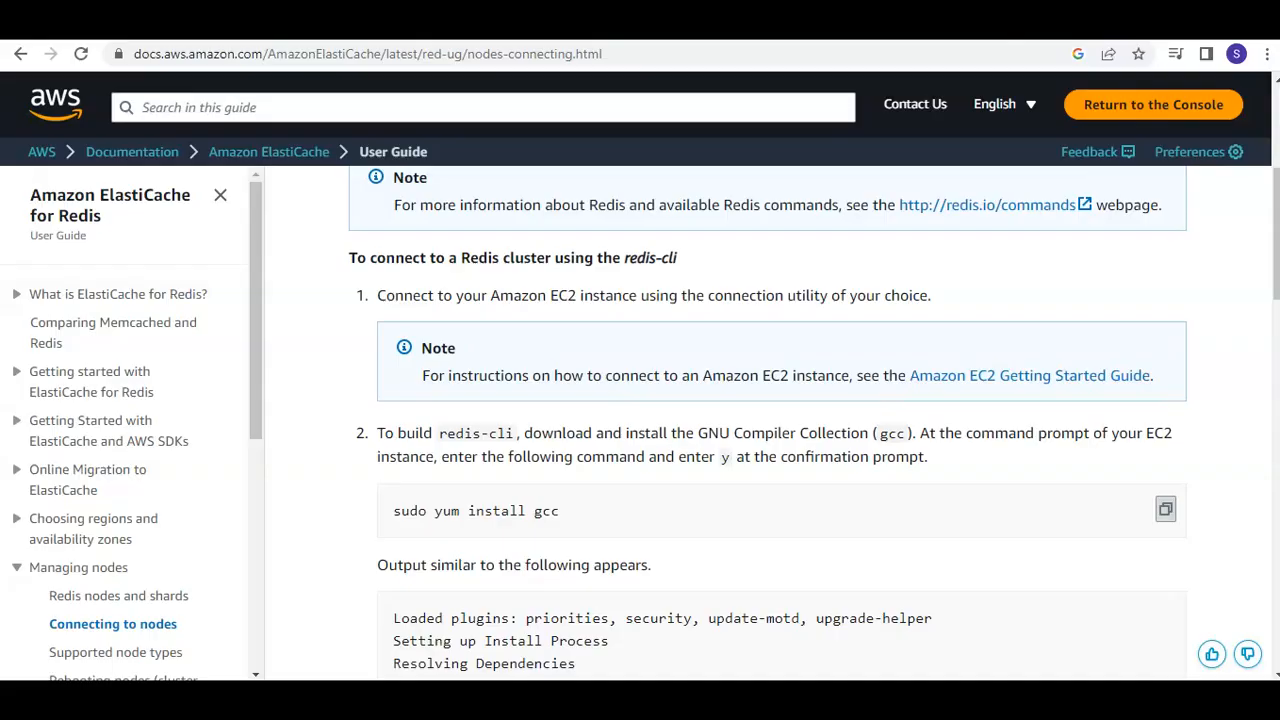
scroll(783, 360, down, 3)
scroll(778, 358, down, 3)
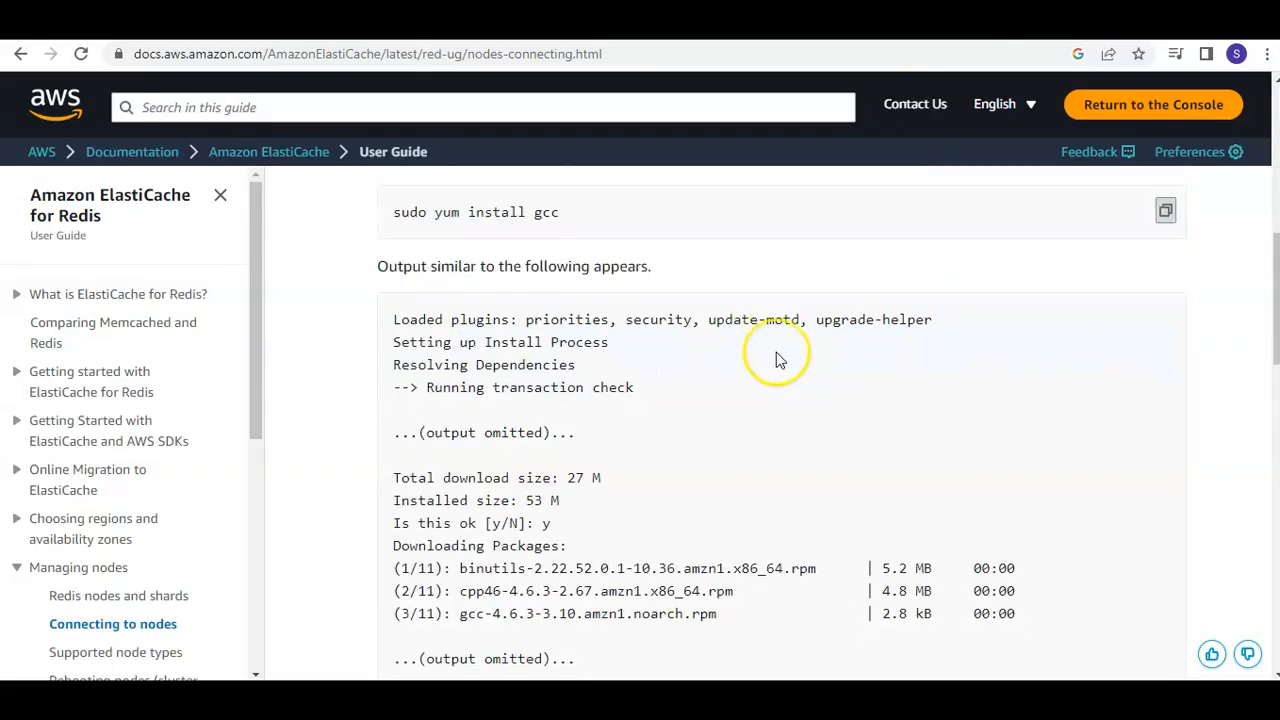
scroll(778, 358, down, 3)
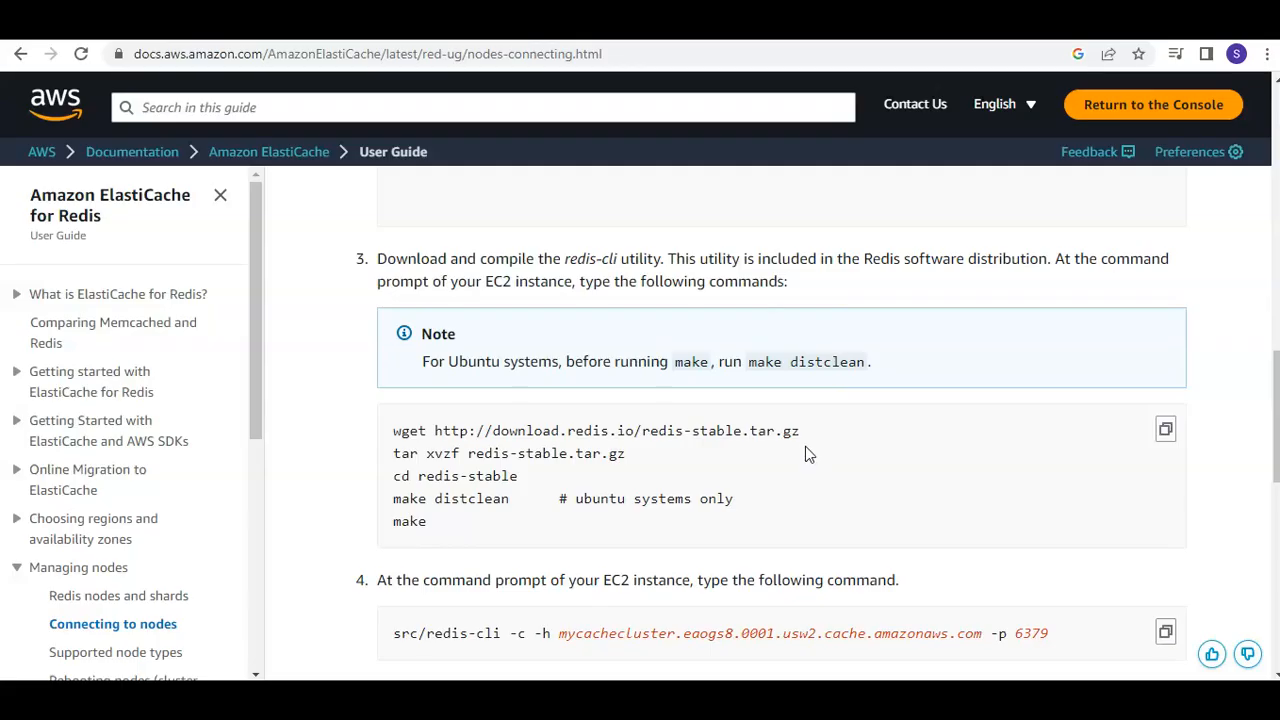
click(1167, 436)
drag(393, 431, 800, 432)
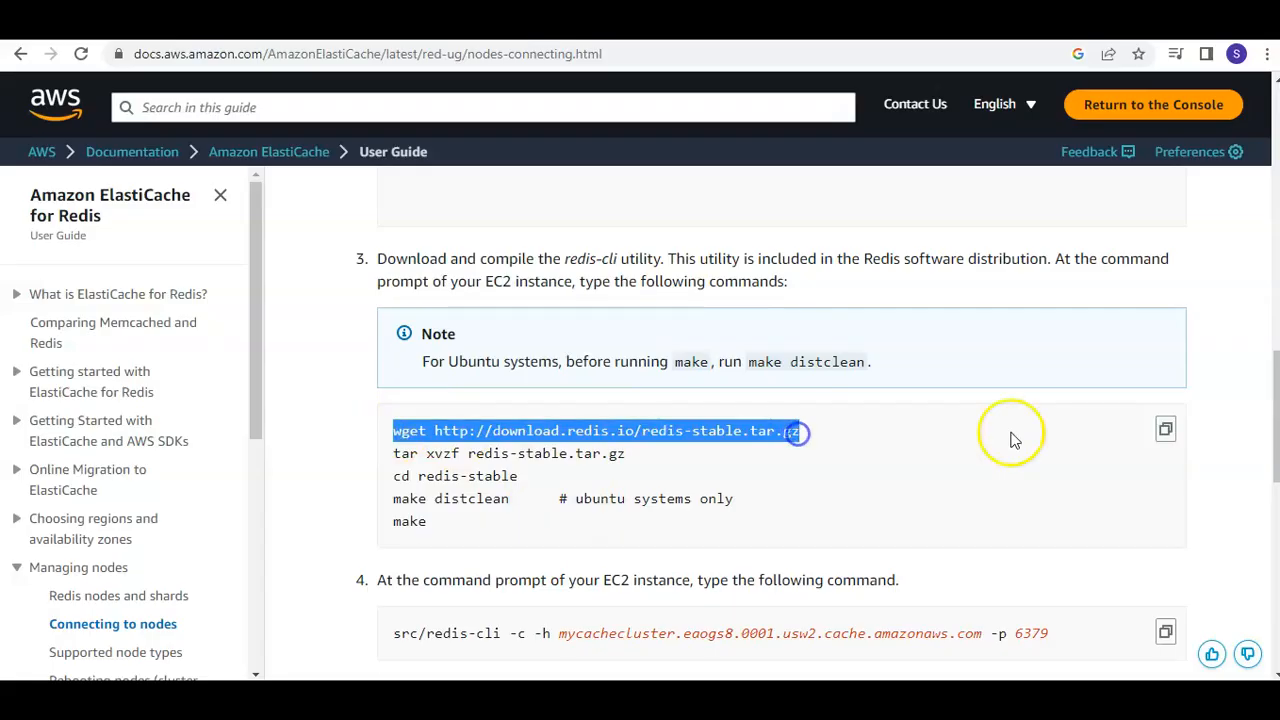
click(1167, 434)
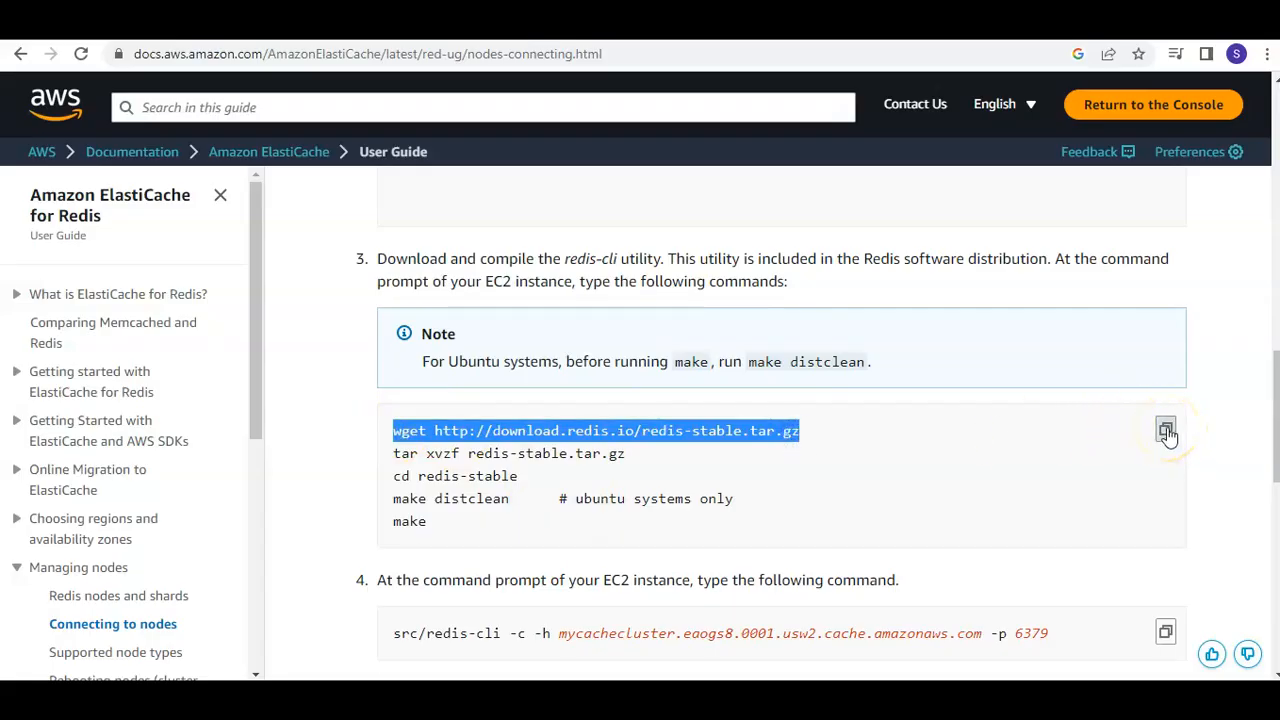
right_click(752, 435)
click(789, 453)
click(671, 109)
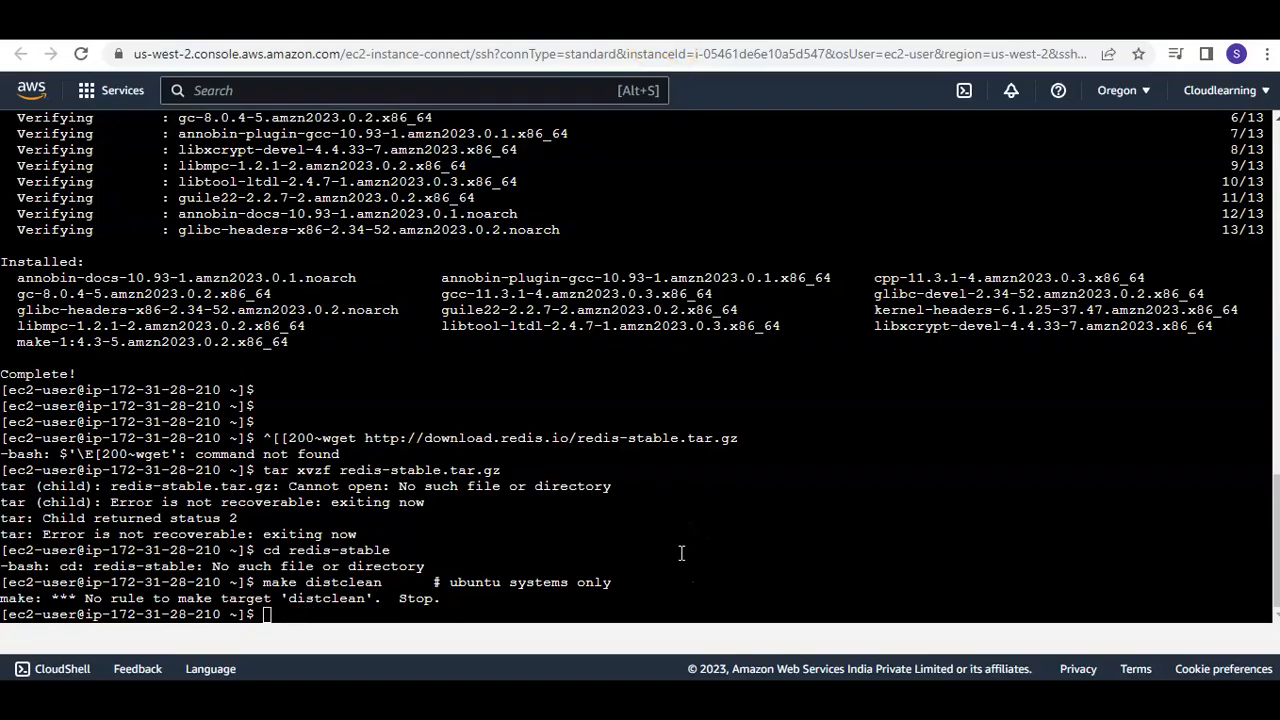
Clear the terminal output with the clear command and enter several blank lines
text(clea)
text(r)
key(Return)
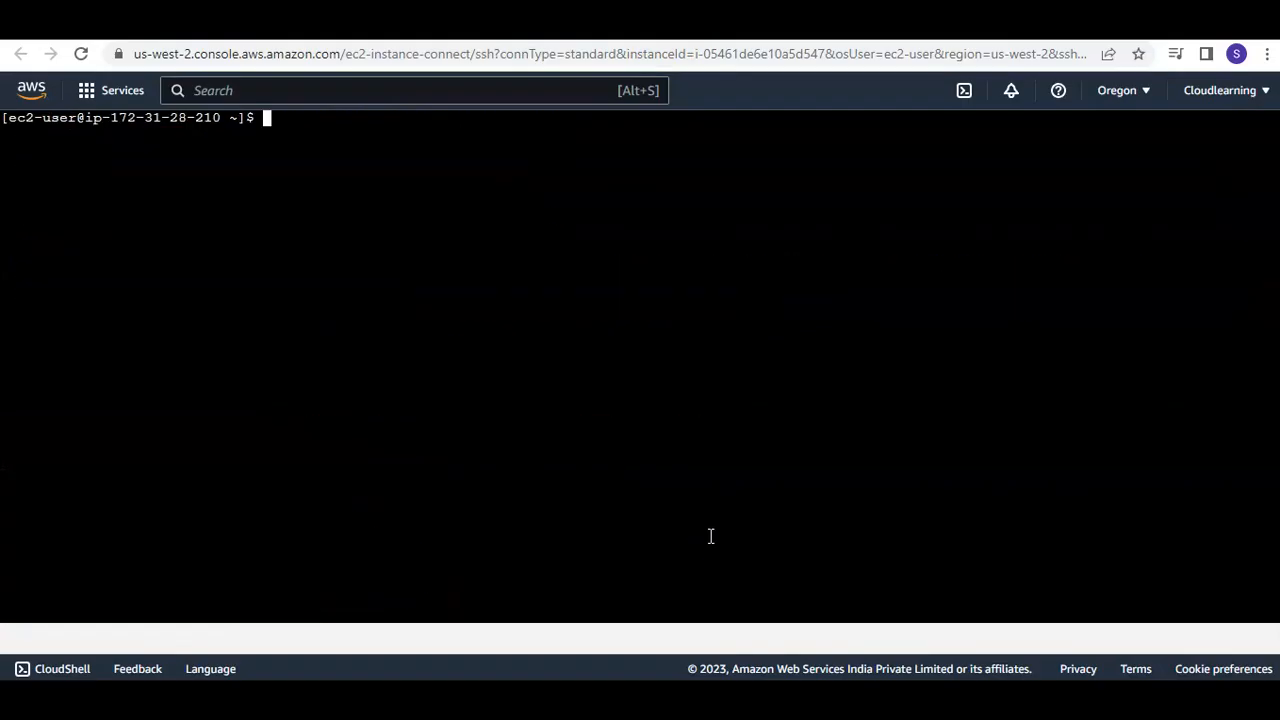
key(Return)
key(Return)
key(Return)
key(Return)
key(Return)
key(Return)
key(Return)
key(Return)
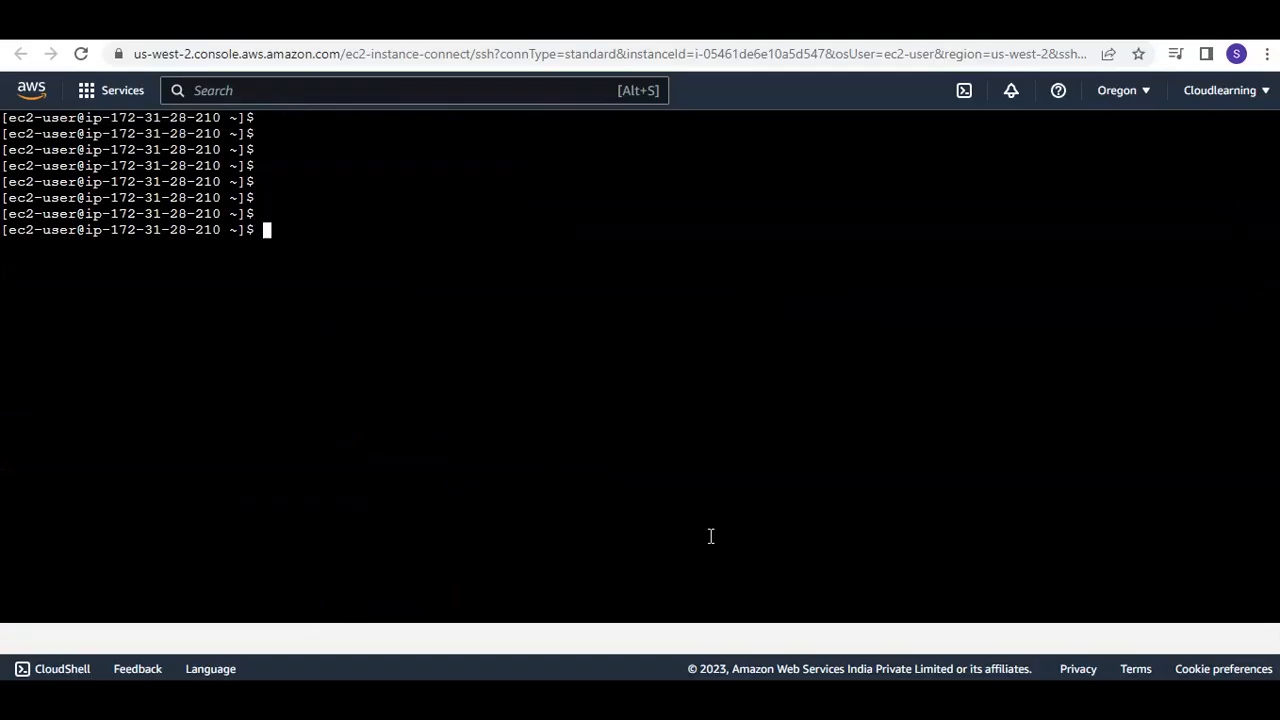
right_click(503, 372)
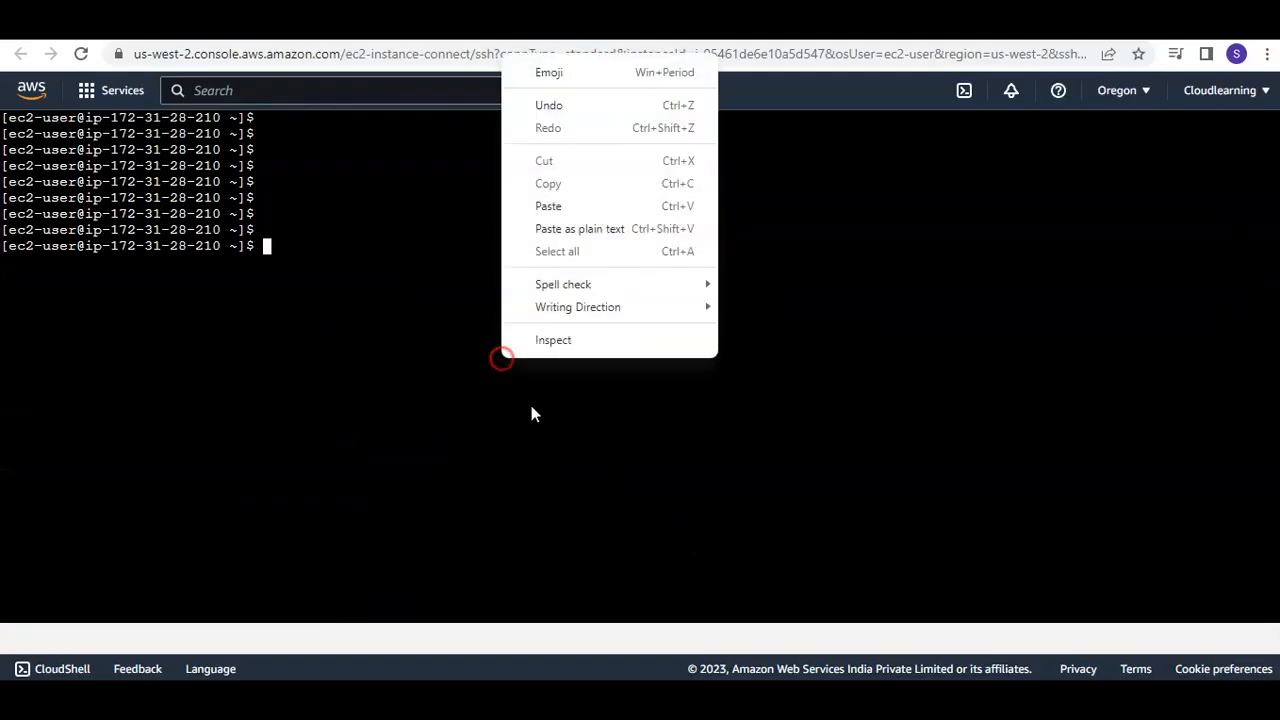
click(597, 199)
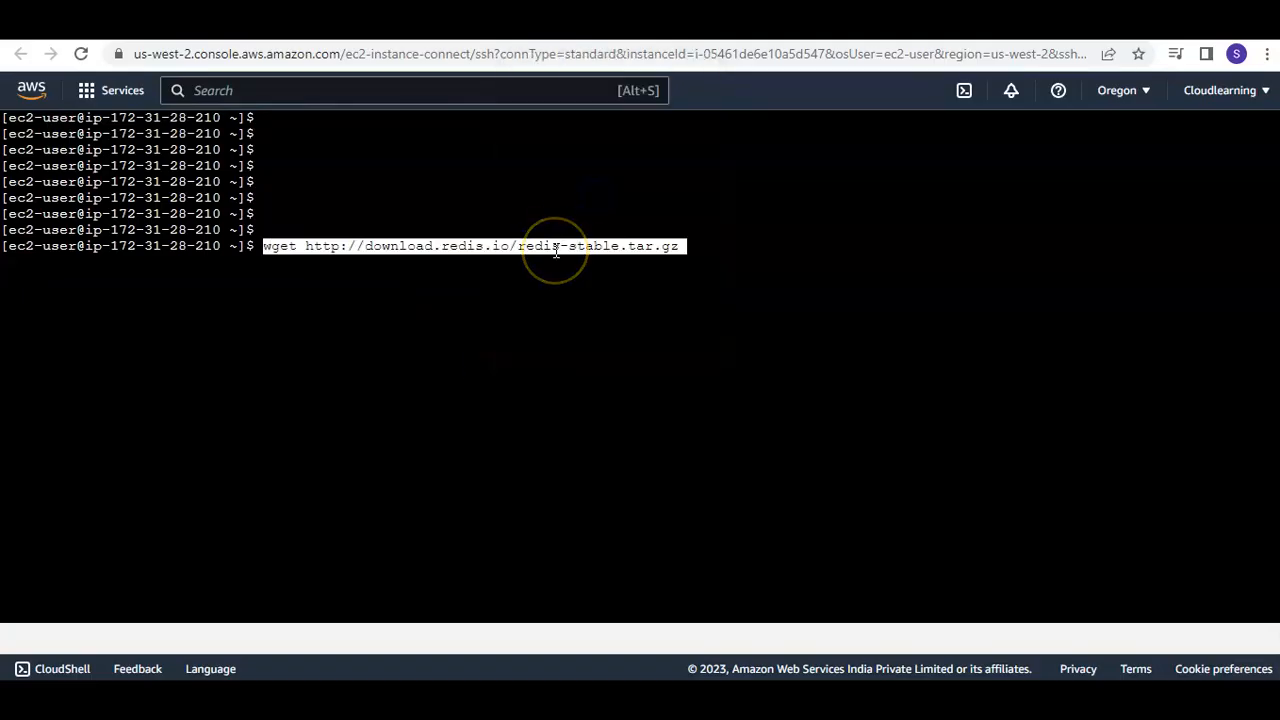
key(Return)
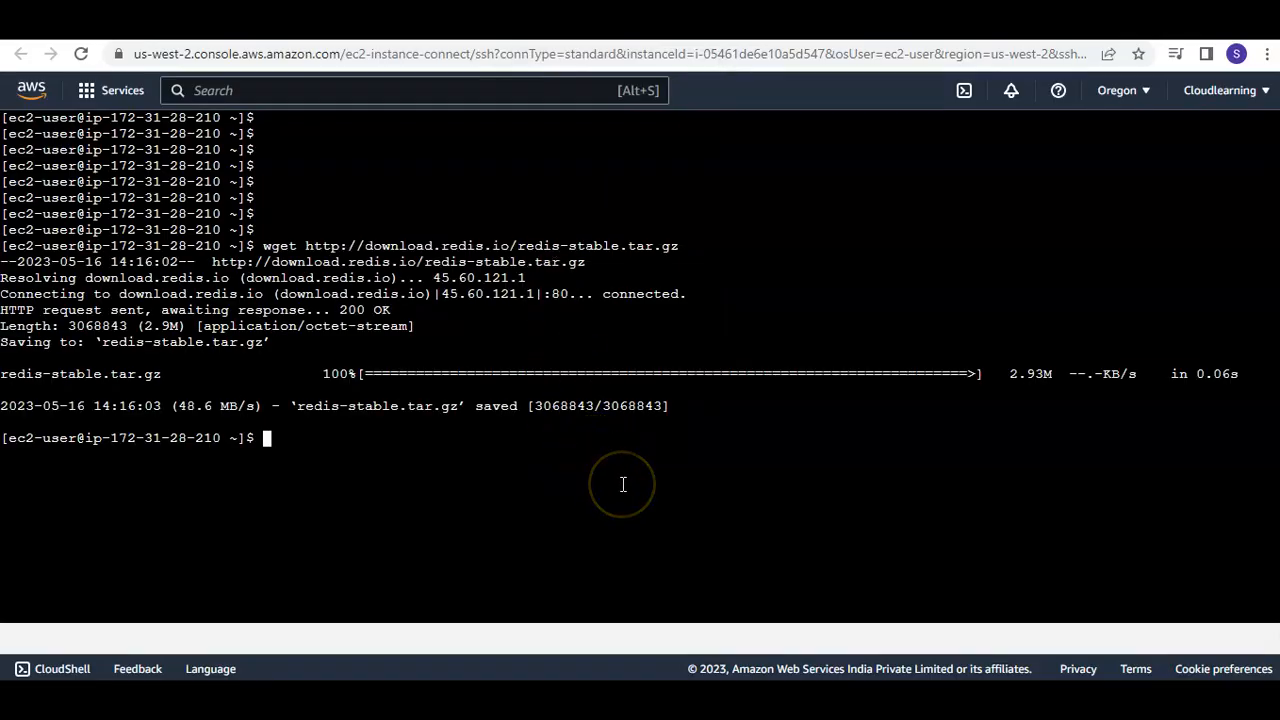
Copy tar xvzf redis-stable.tar.gz from the user guide and run it in the terminal to extract the archive
click(1060, 22)
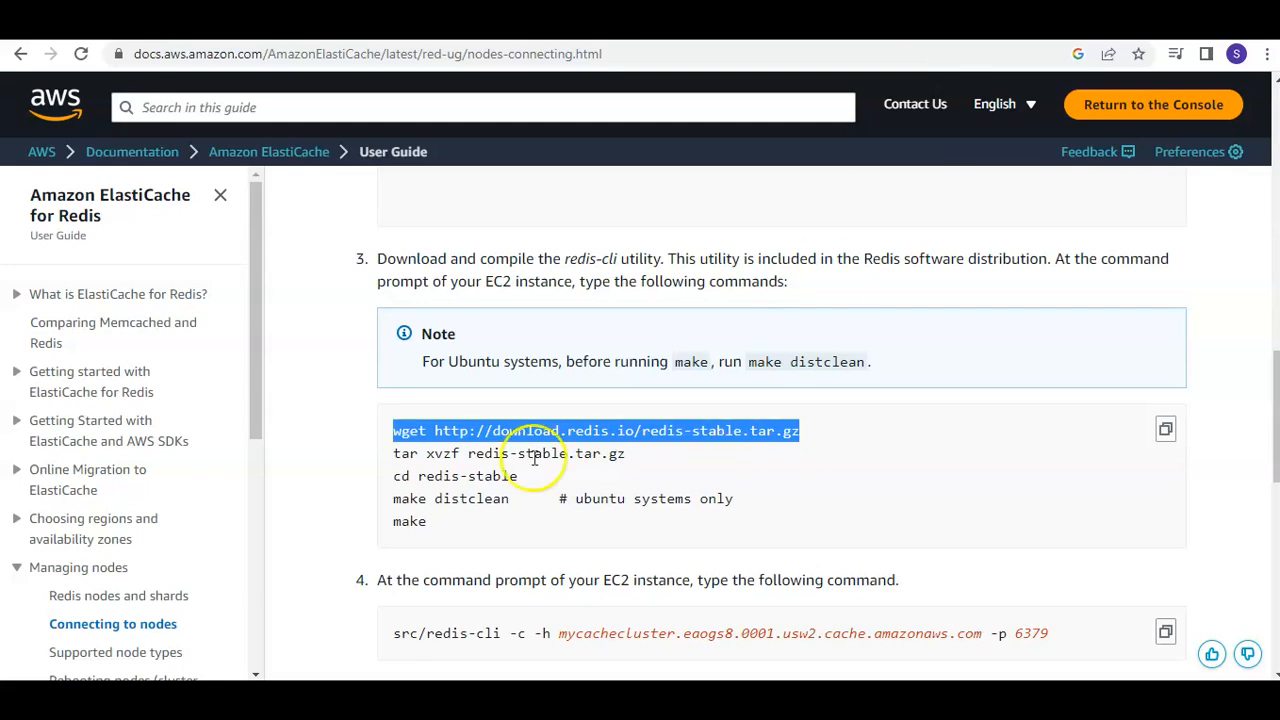
drag(393, 454, 626, 452)
right_click(626, 453)
click(645, 473)
click(860, 22)
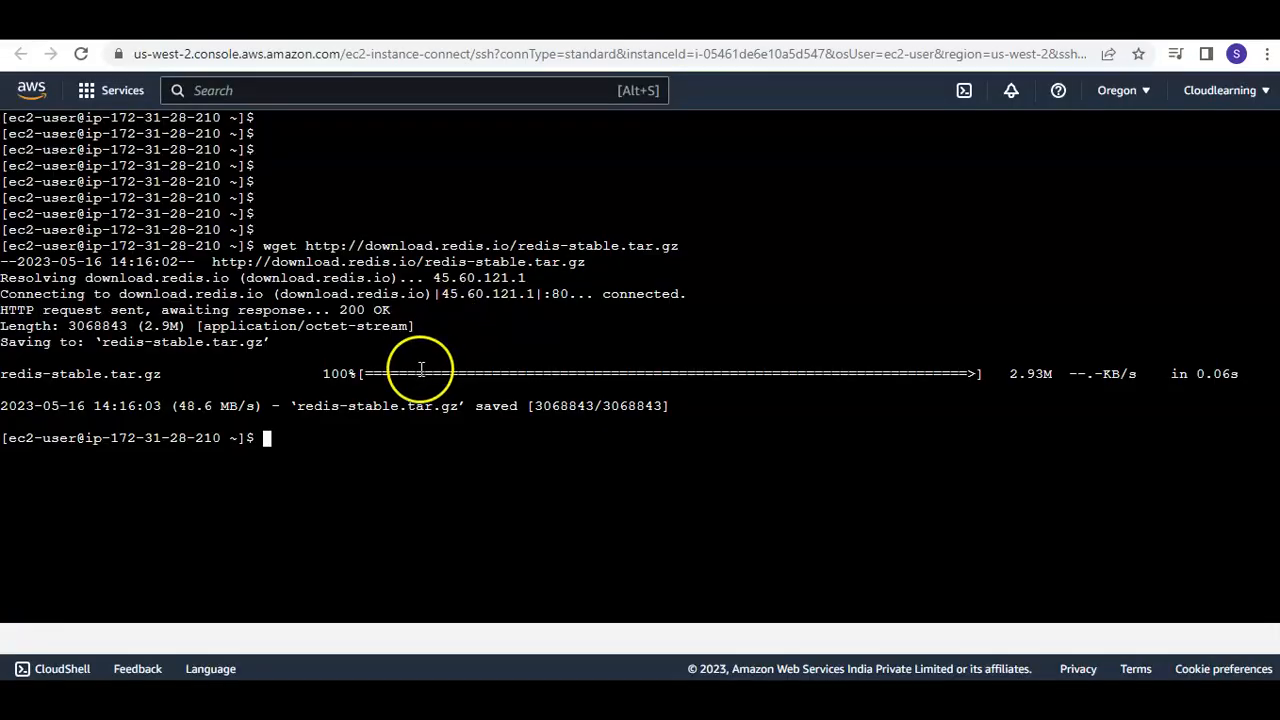
right_click(400, 469)
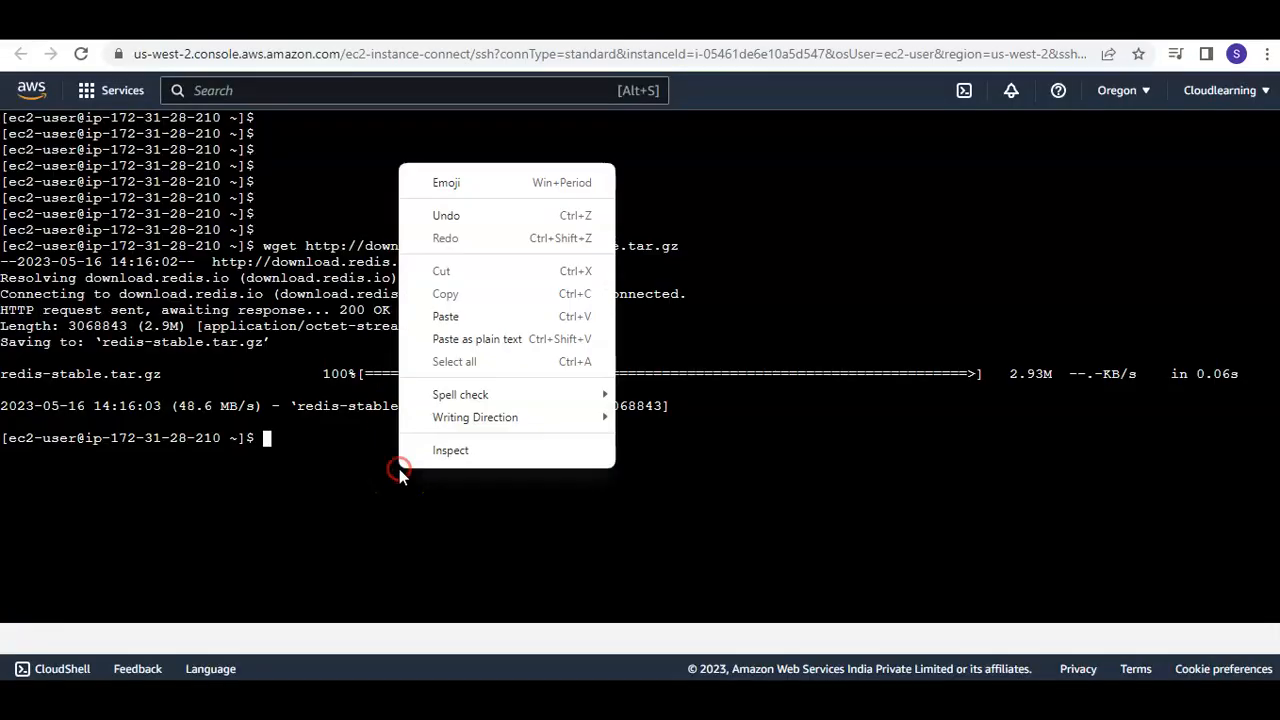
click(428, 316)
key(Return)
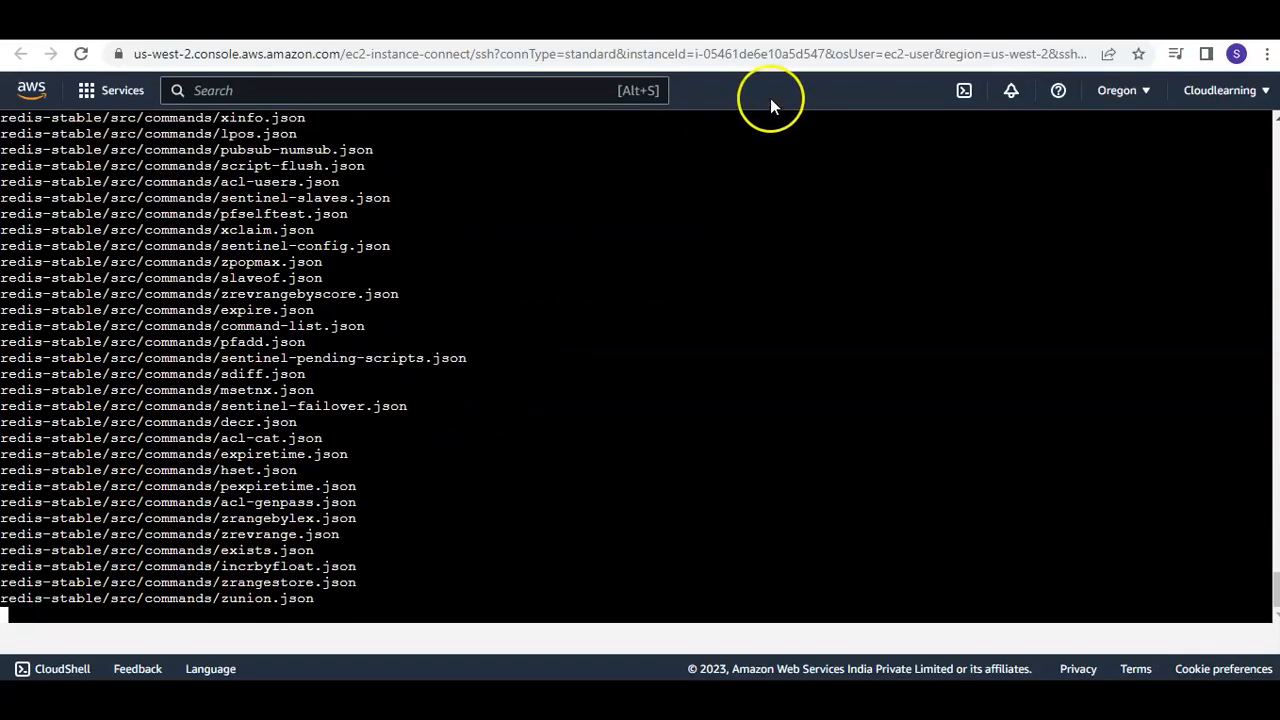
Copy cd redis-stable from the user guide, run it in the terminal to enter that directory, and add a few blank lines
click(826, 22)
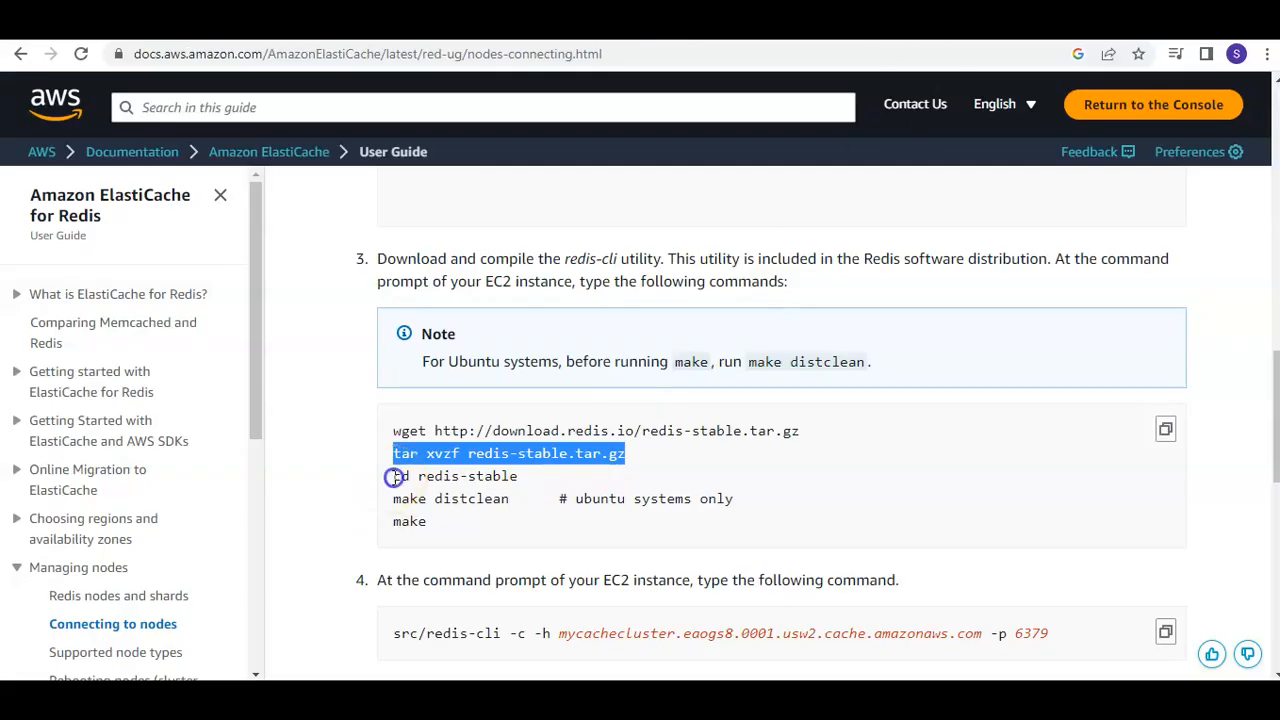
drag(393, 477, 513, 477)
right_click(520, 481)
click(558, 495)
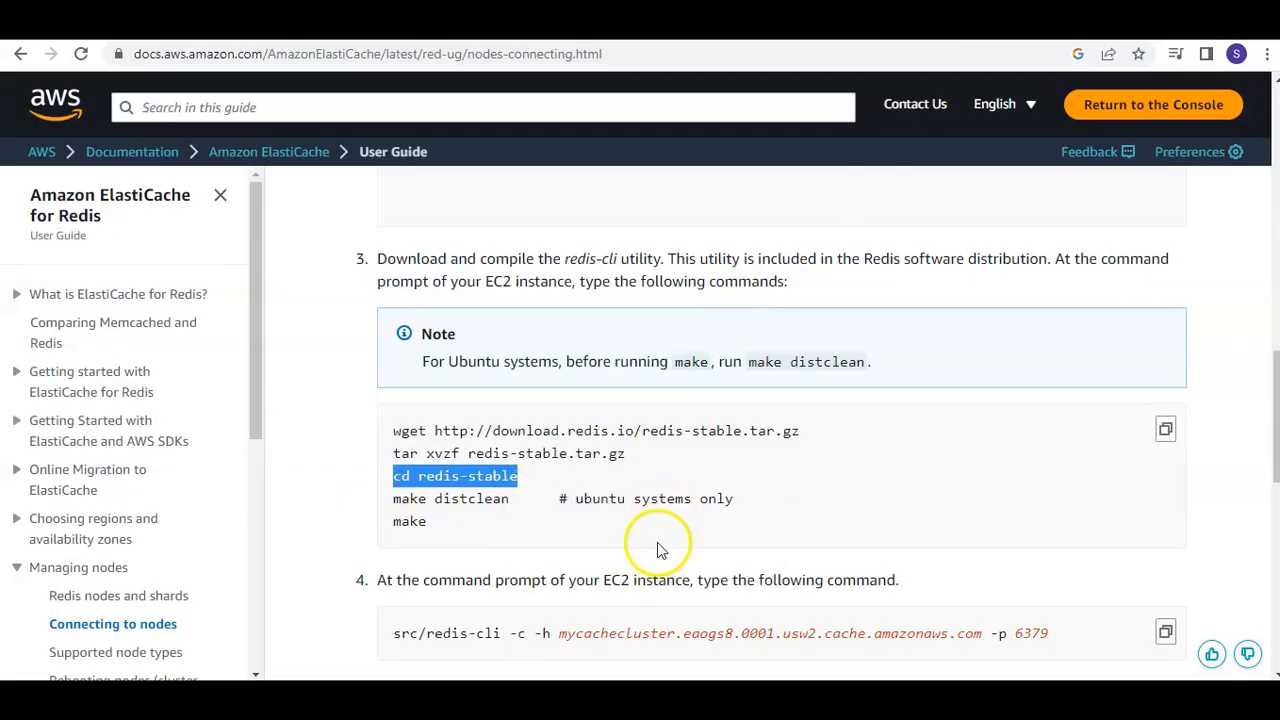
click(652, 26)
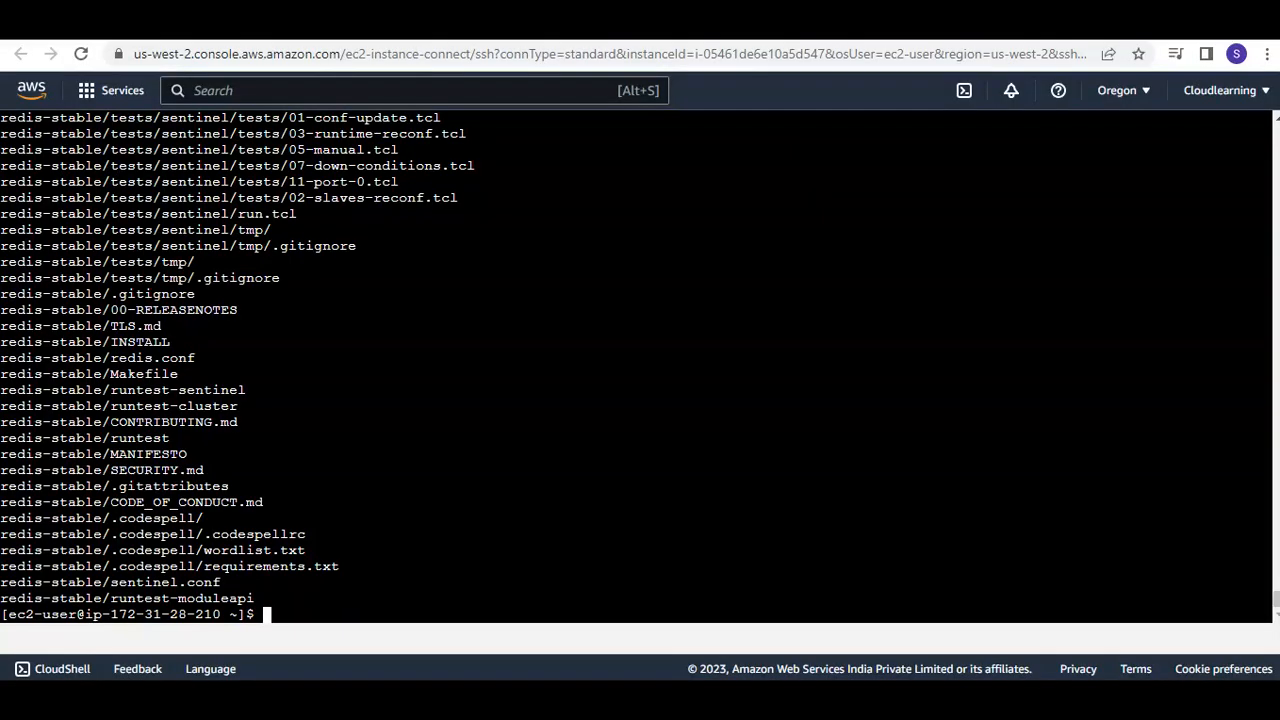
right_click(497, 487)
click(580, 329)
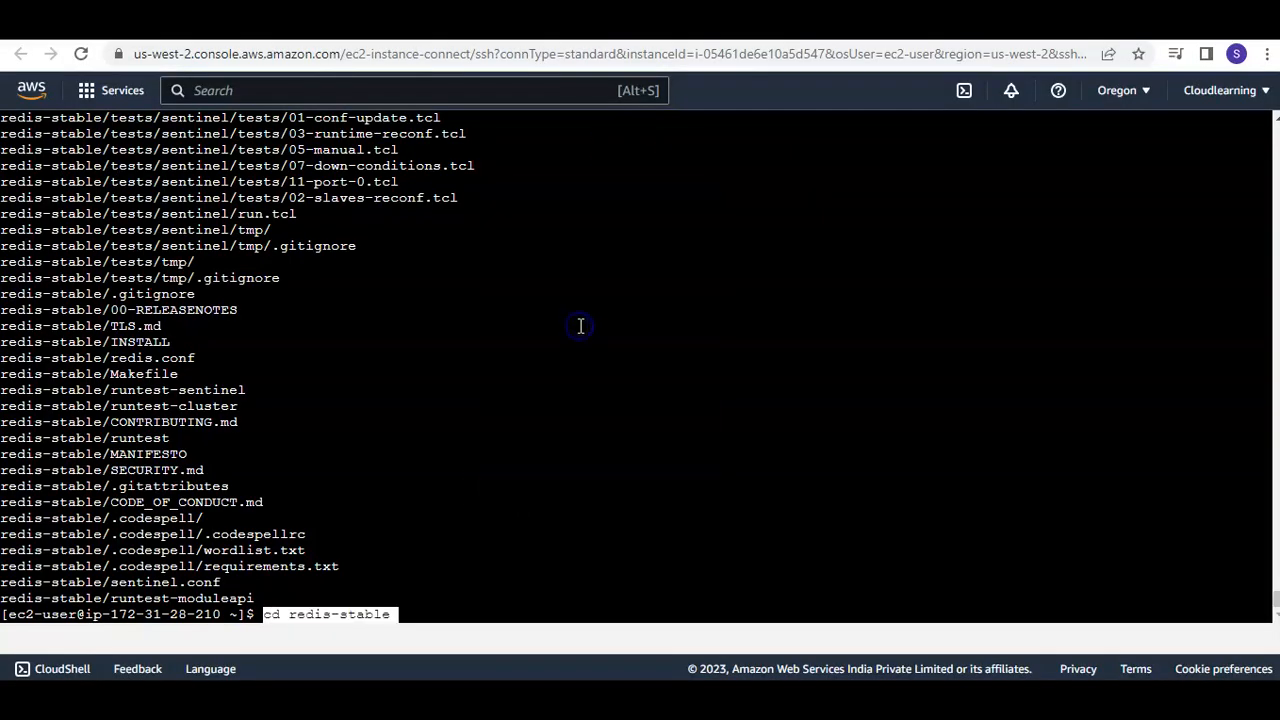
key(Return)
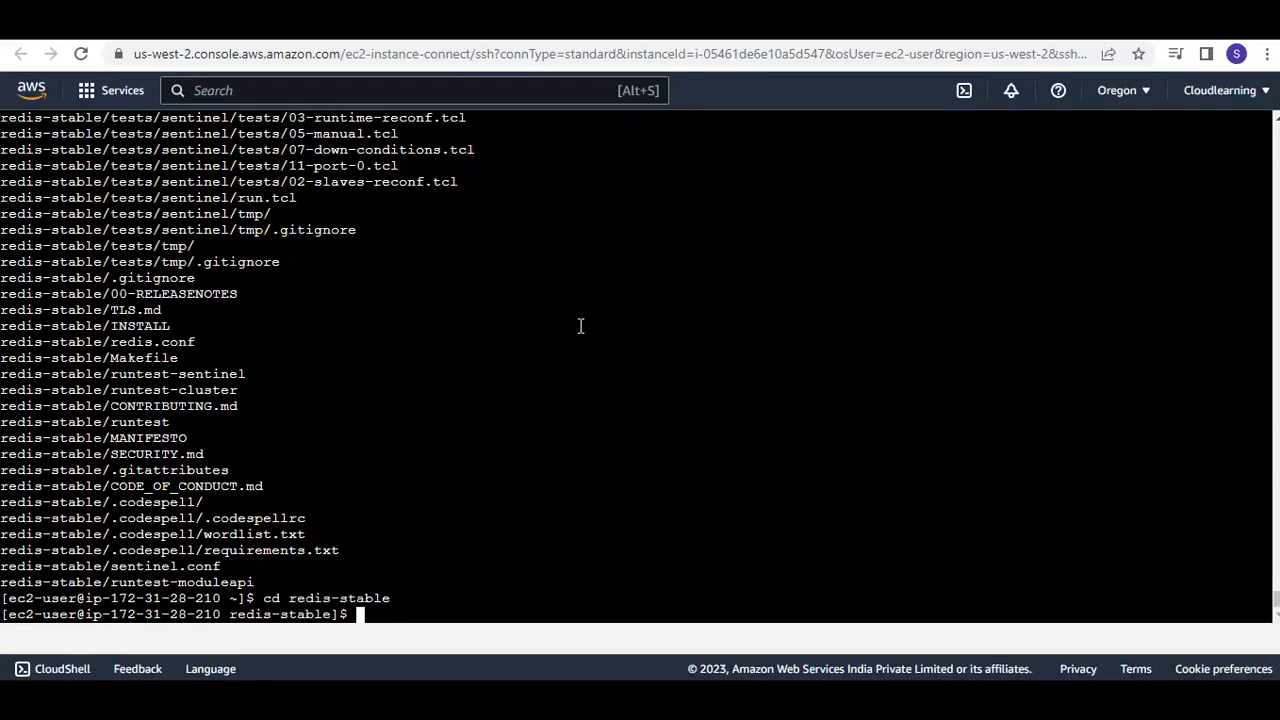
key(Return)
key(Return)
key(Return)
key(Return)
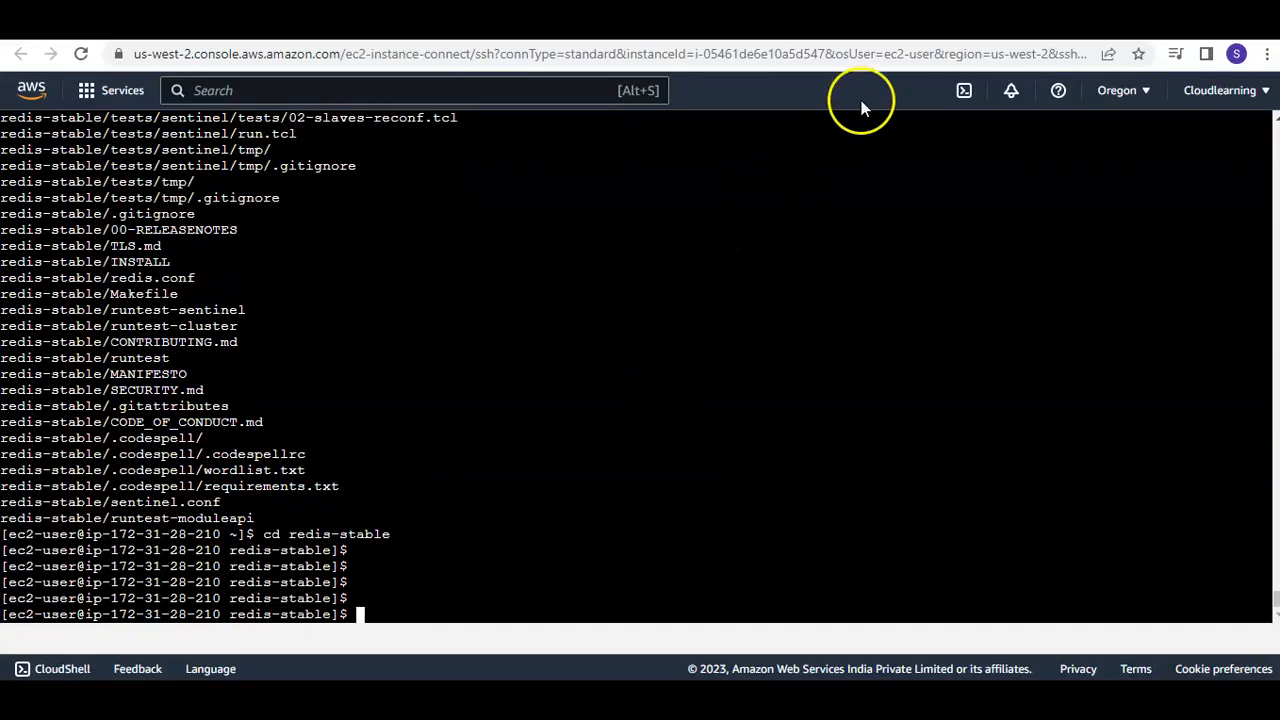
Check the remaining build commands in step 3 of the user guide and return to the redis-stable terminal prompt
click(870, 22)
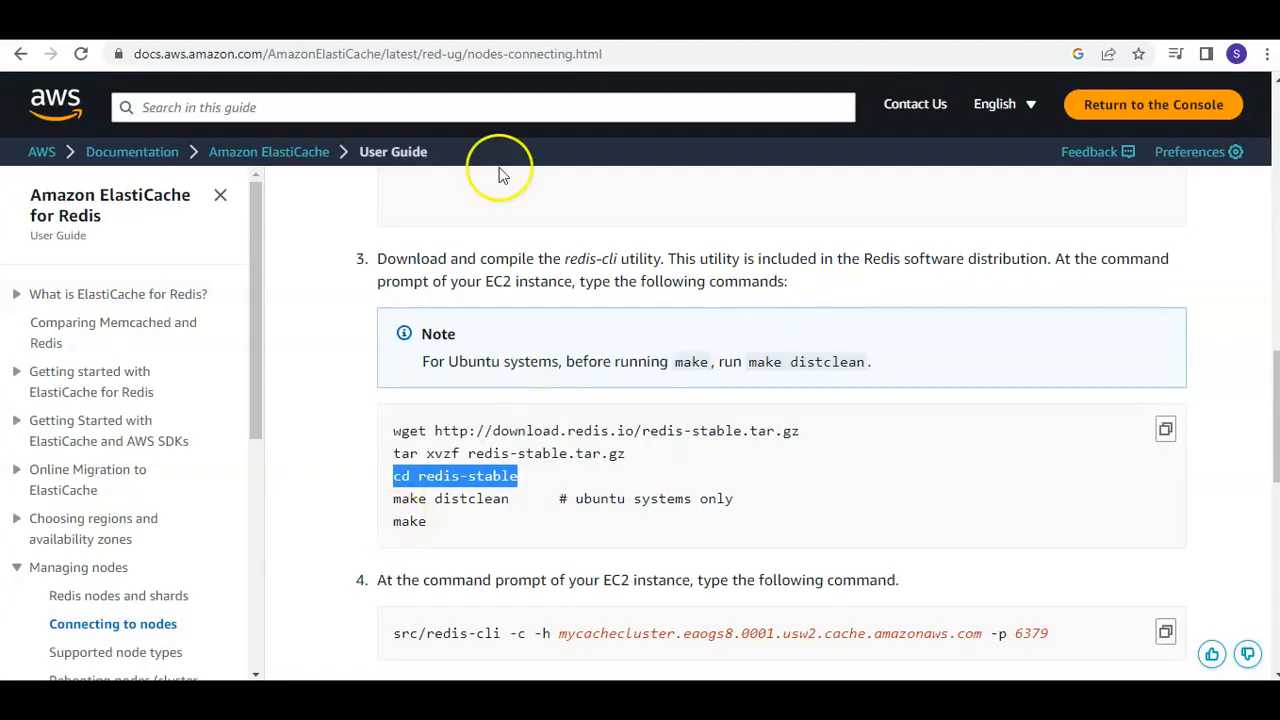
click(640, 22)
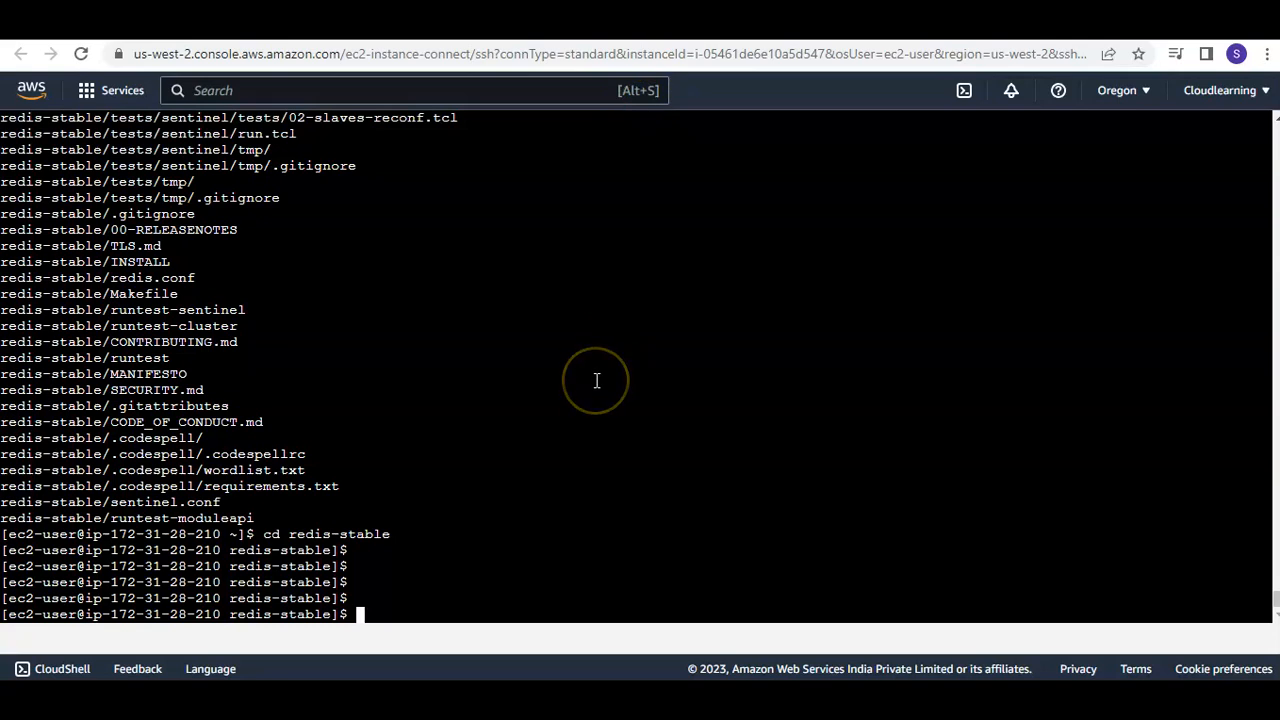
key(Return)
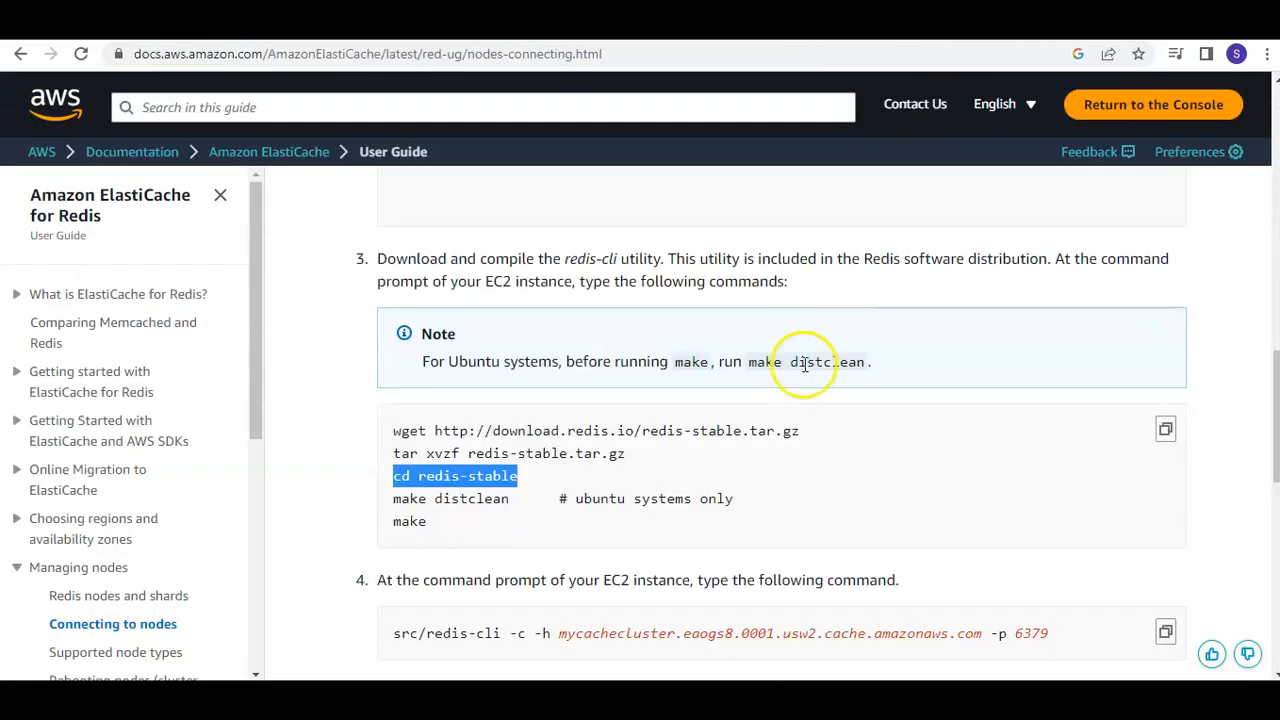
Examine the redis-cli connection command in step 4 of the user guide, highlighting the cluster endpoint, the -p option and port 6379
scroll(805, 370, down, 3)
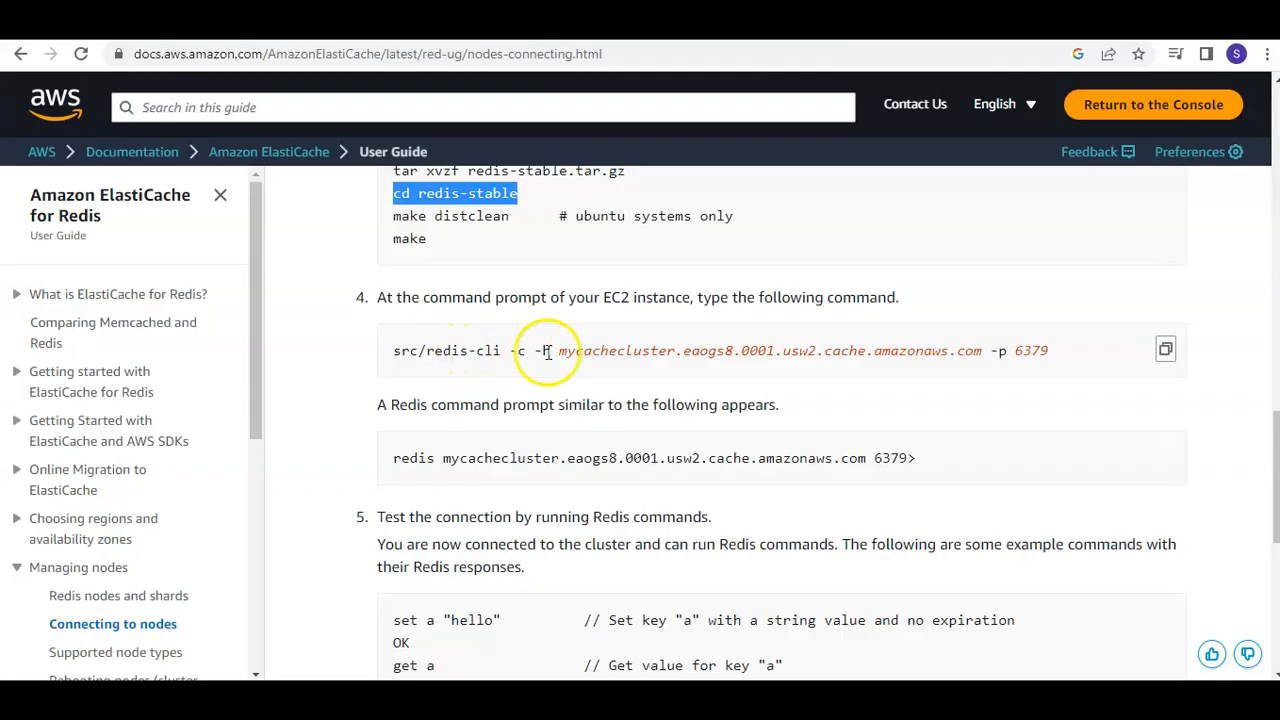
drag(557, 351, 978, 351)
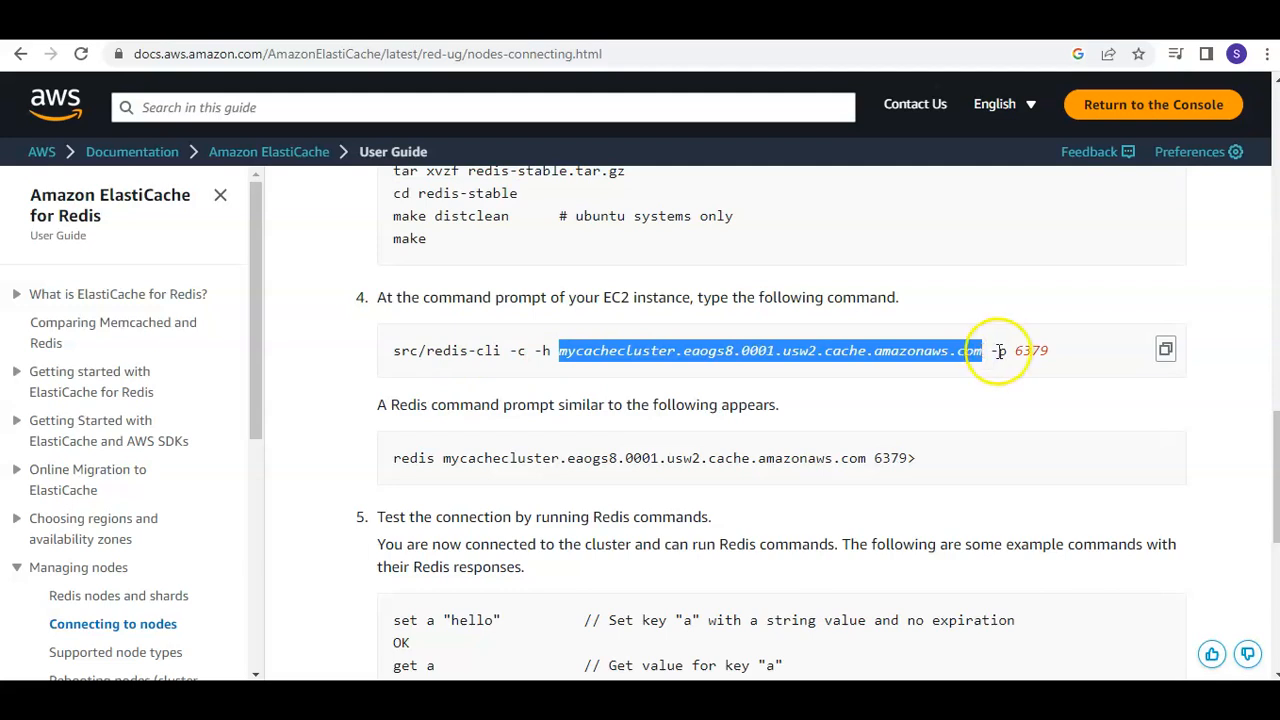
click(1003, 351)
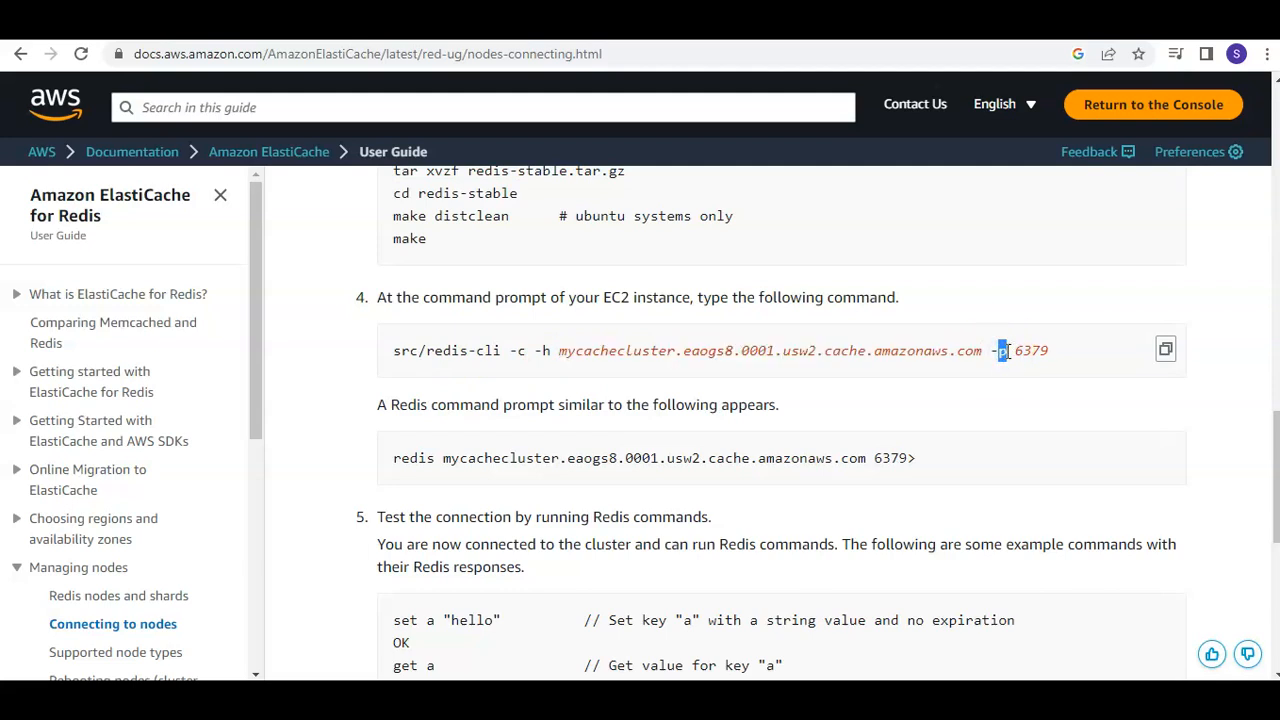
click(1015, 353)
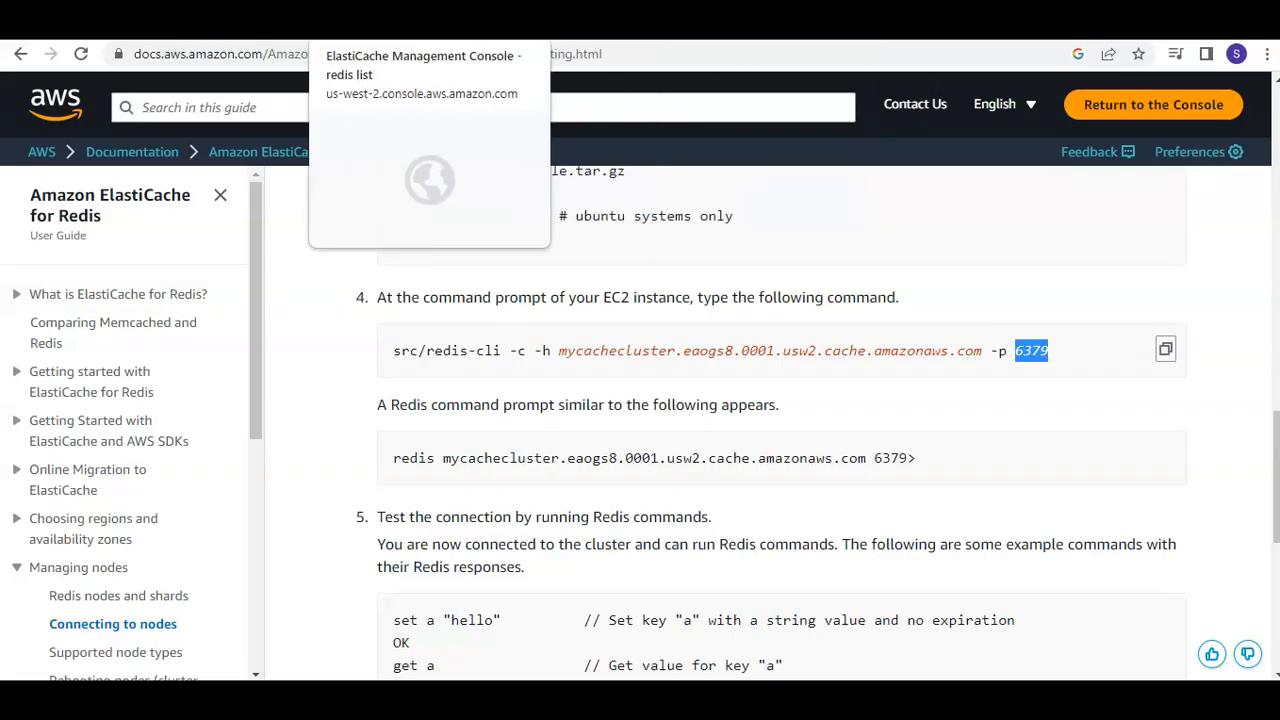
Open the redisdemo cluster's details in the ElastiCache console, reload the page, and display its network and security settings
click(385, 22)
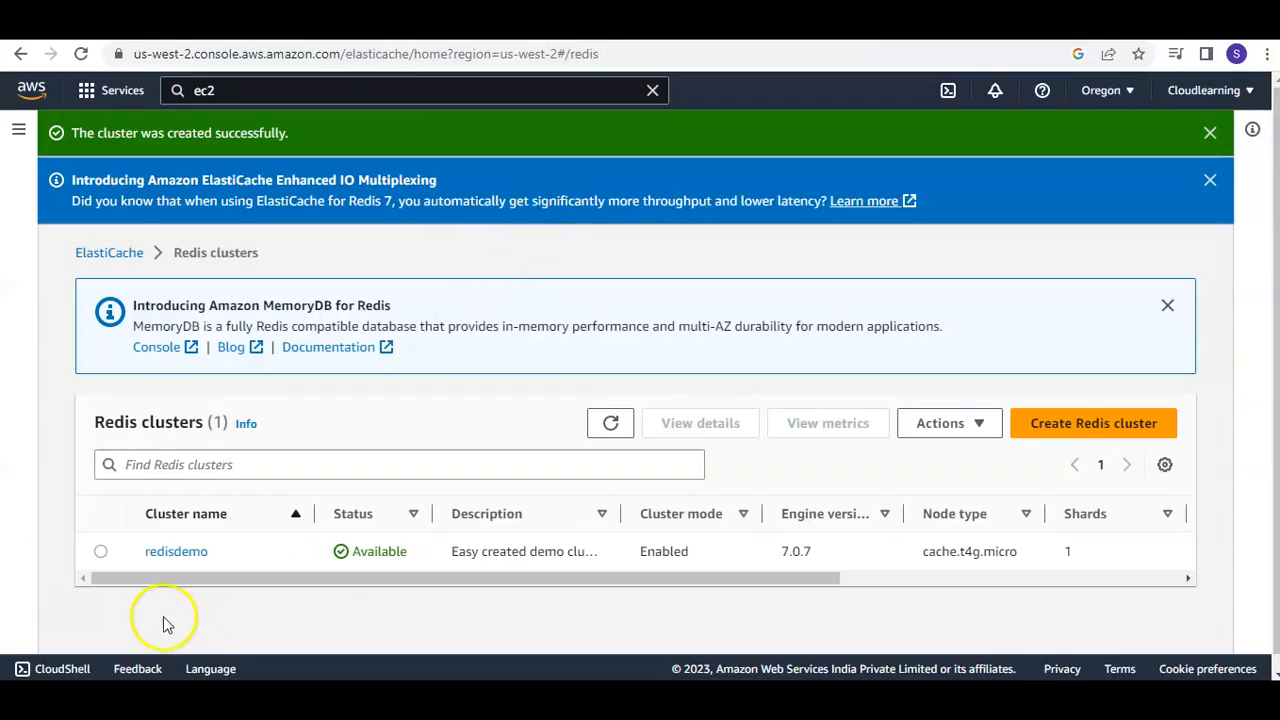
click(166, 551)
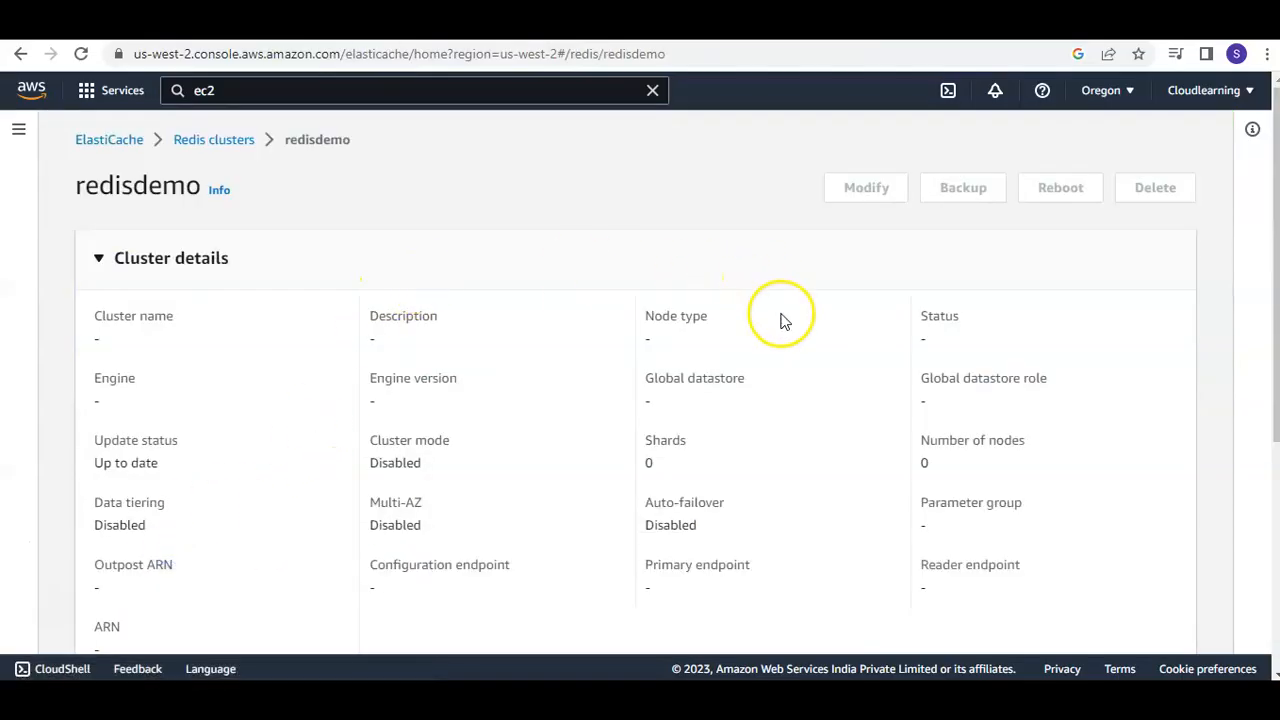
scroll(778, 318, down, 4)
scroll(700, 310, up, 5)
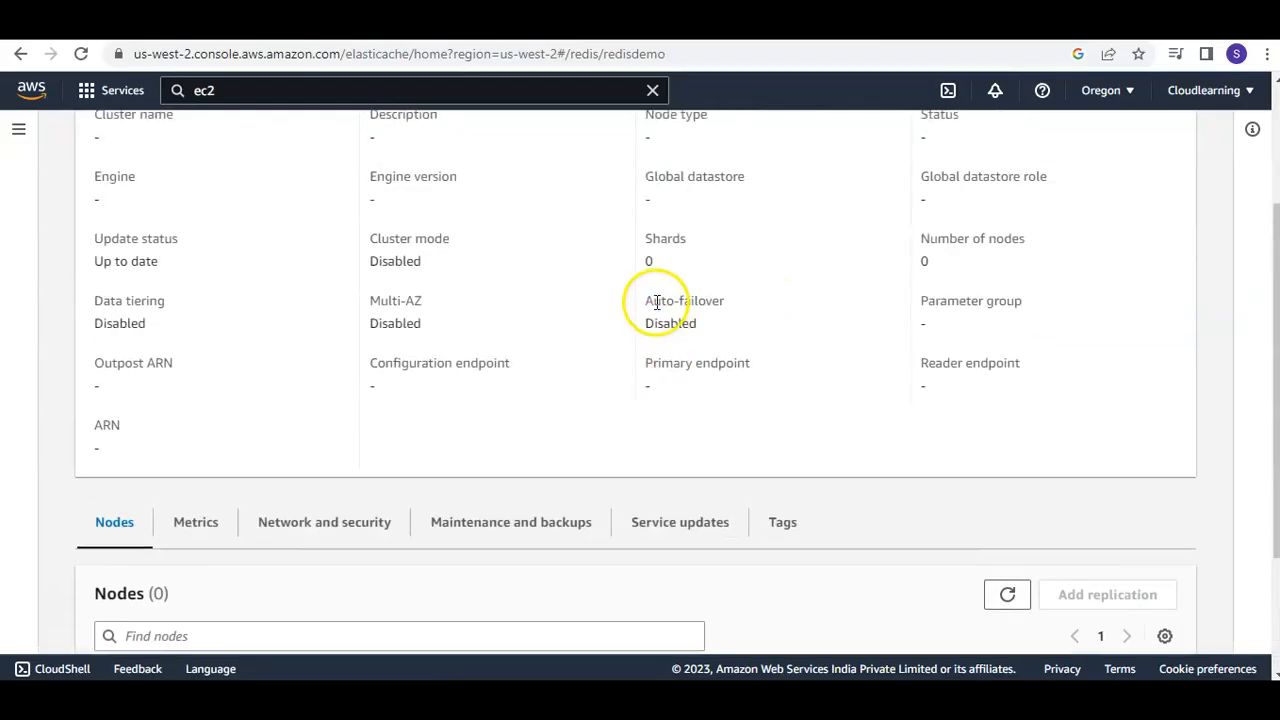
click(81, 53)
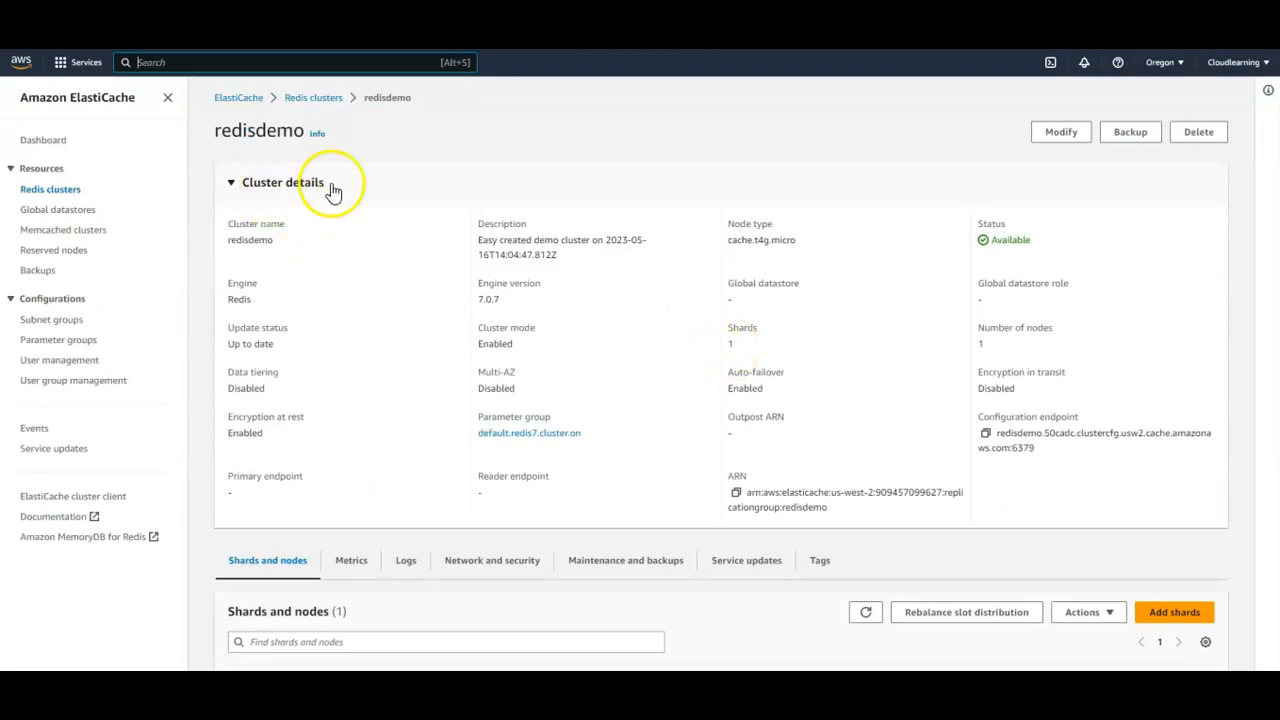
click(487, 563)
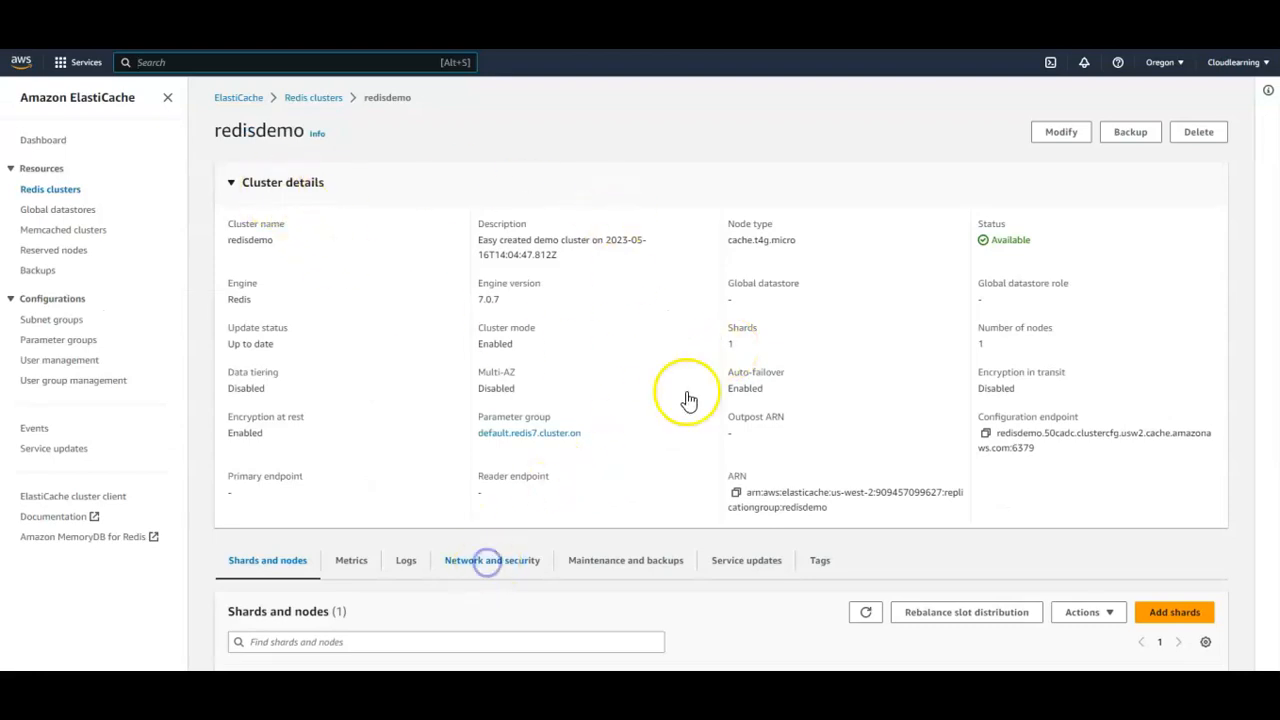
scroll(737, 329, down, 2)
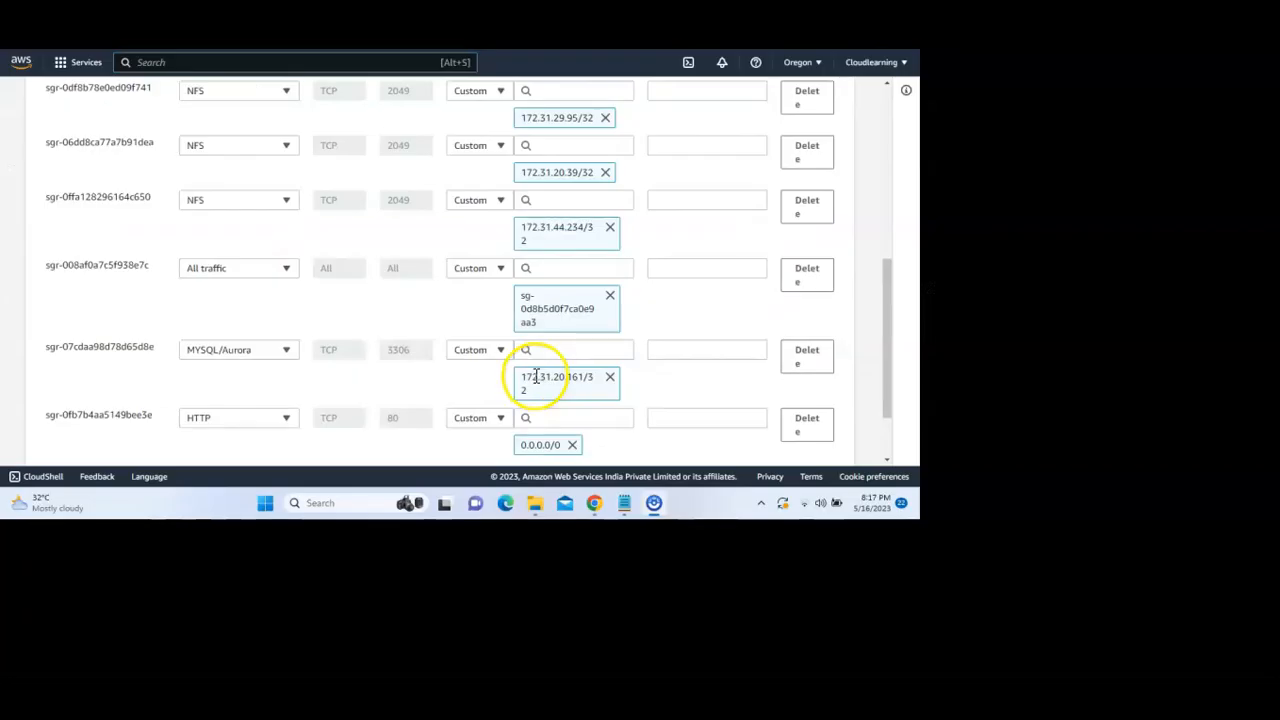
Set the source of the new Custom TCP inbound rule for port 6379 to 172.31.28.210/32 and save the security group rules
scroll(530, 368, up, 8)
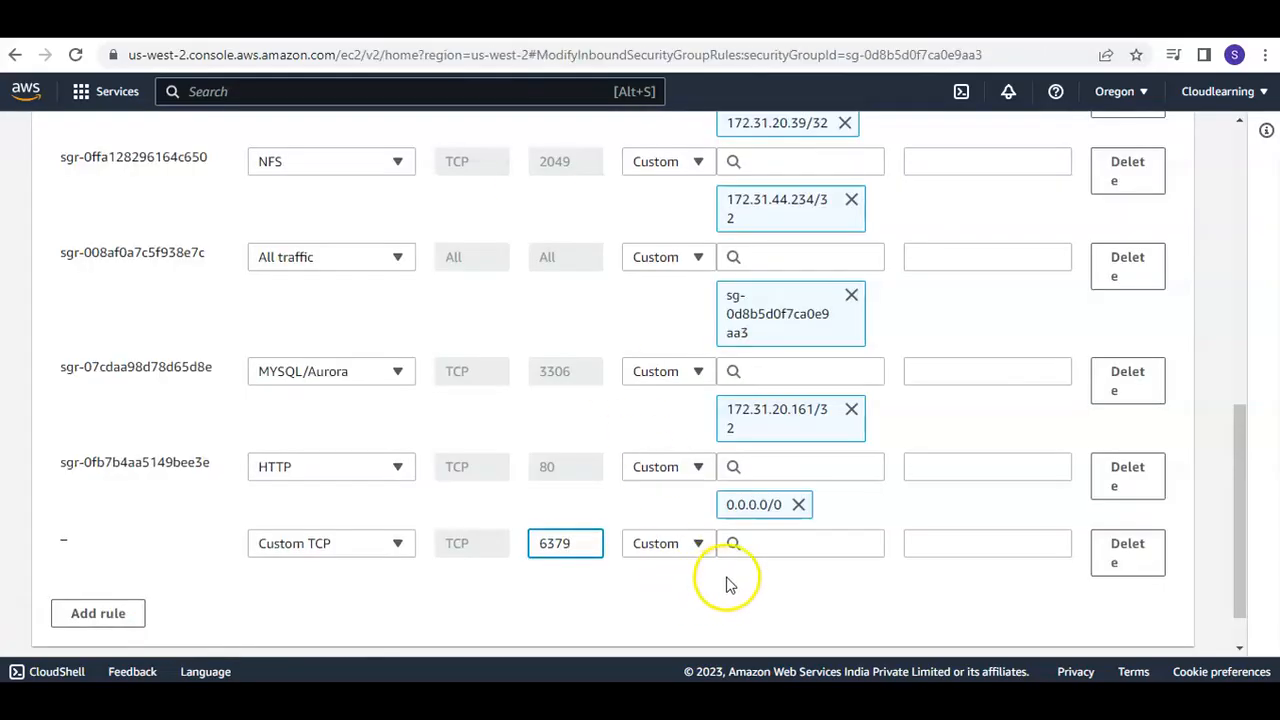
click(763, 545)
text(172)
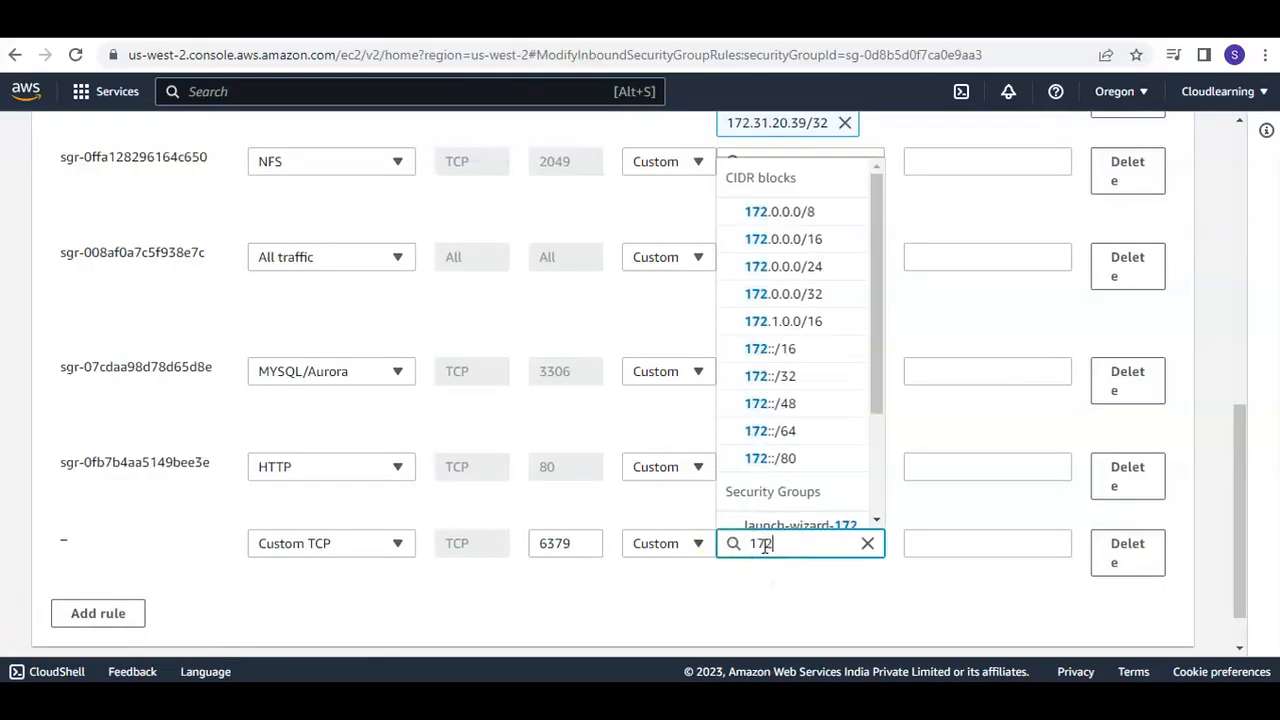
text(.31.28.21)
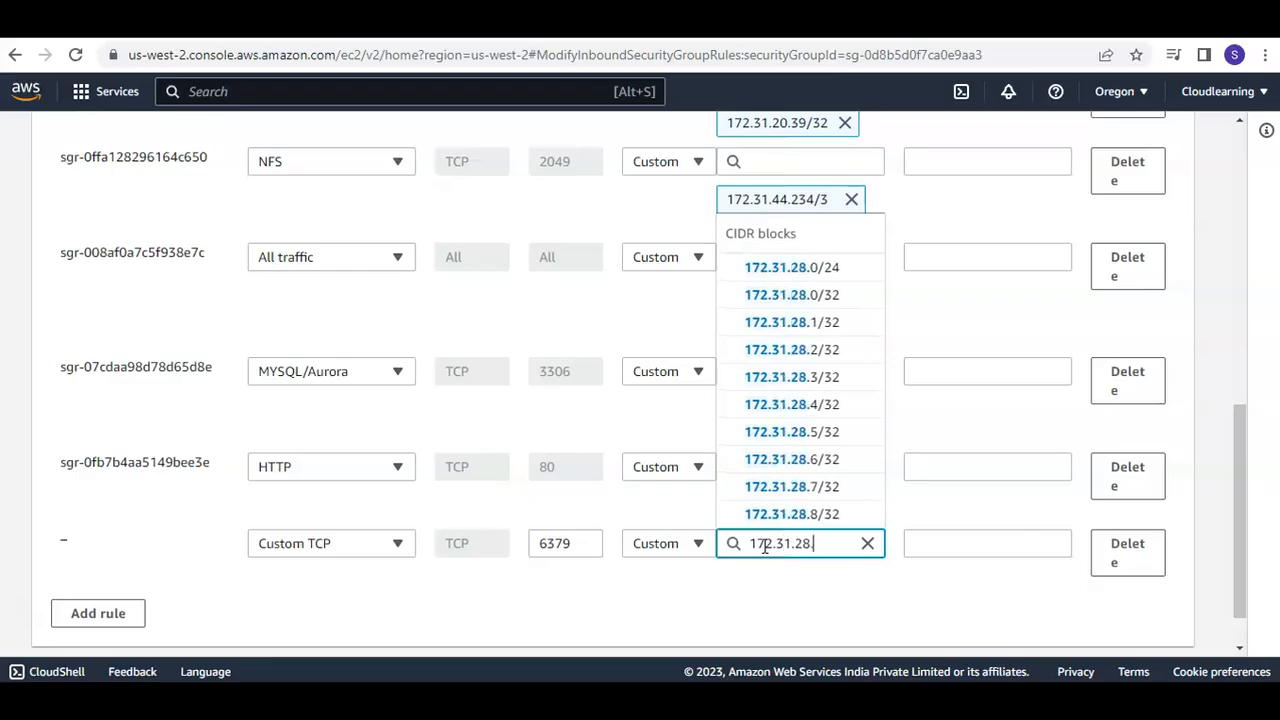
text(0/32)
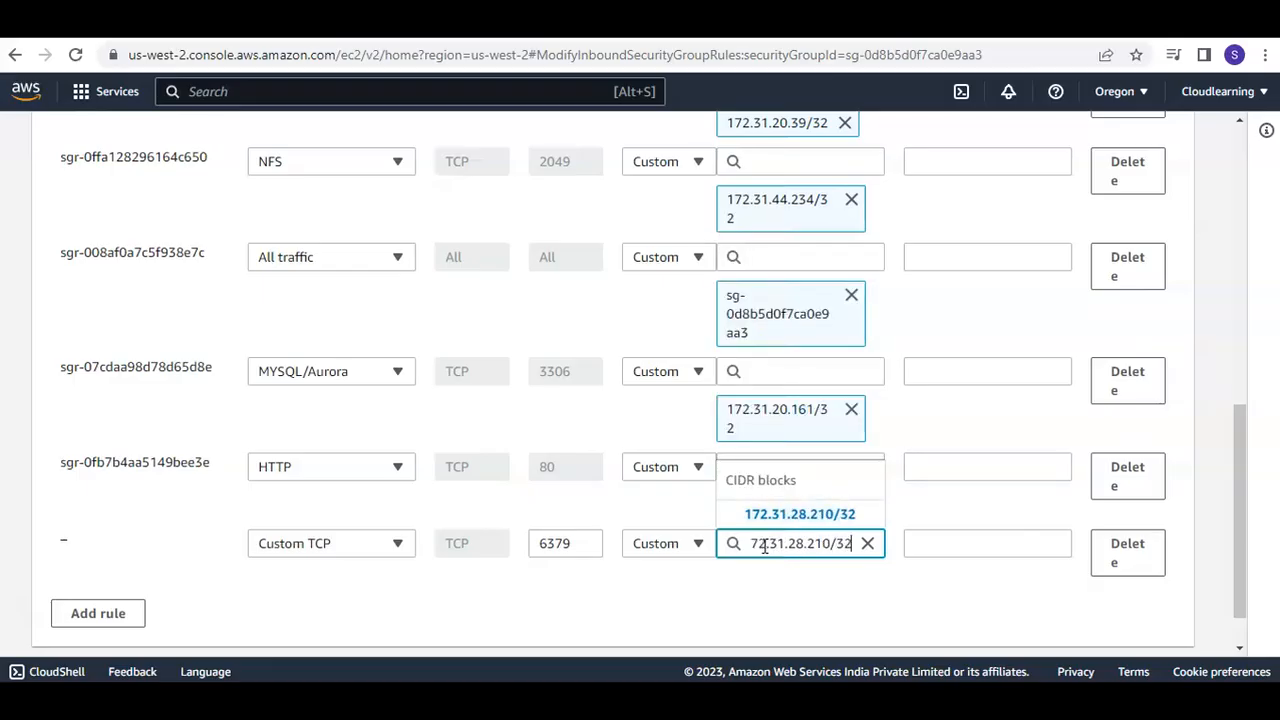
click(826, 511)
scroll(950, 562, down, 2)
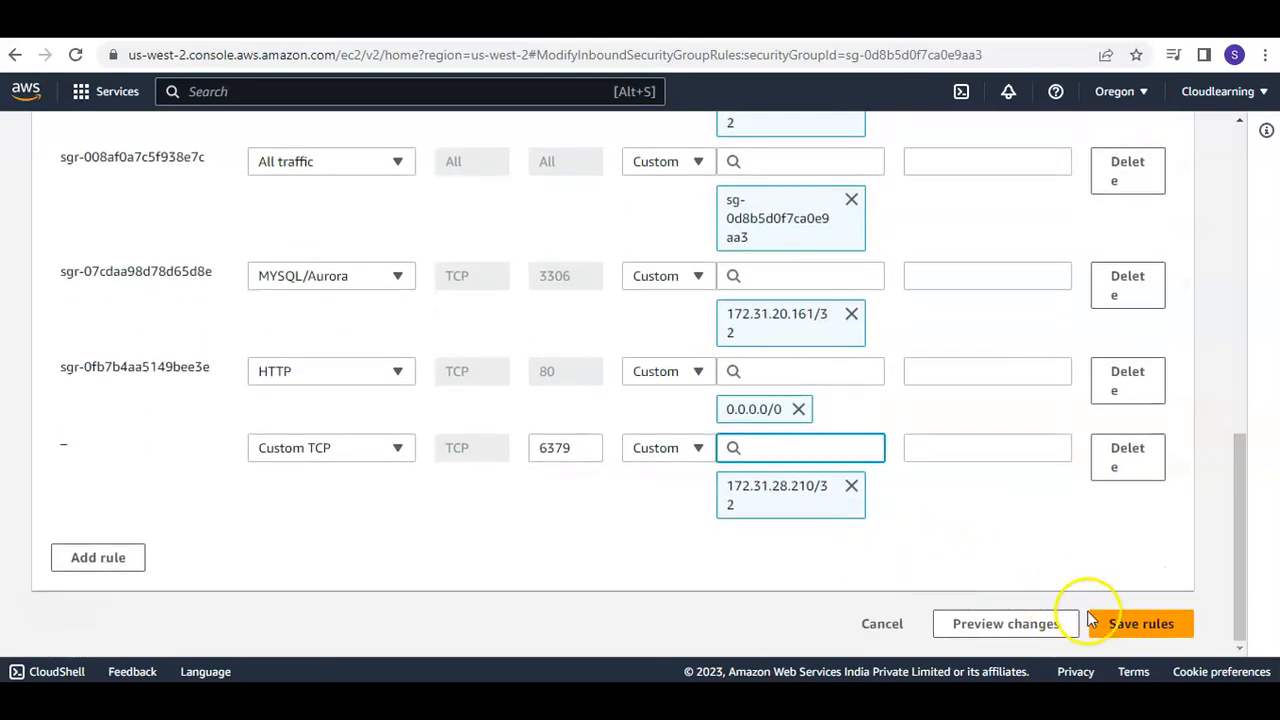
click(1128, 626)
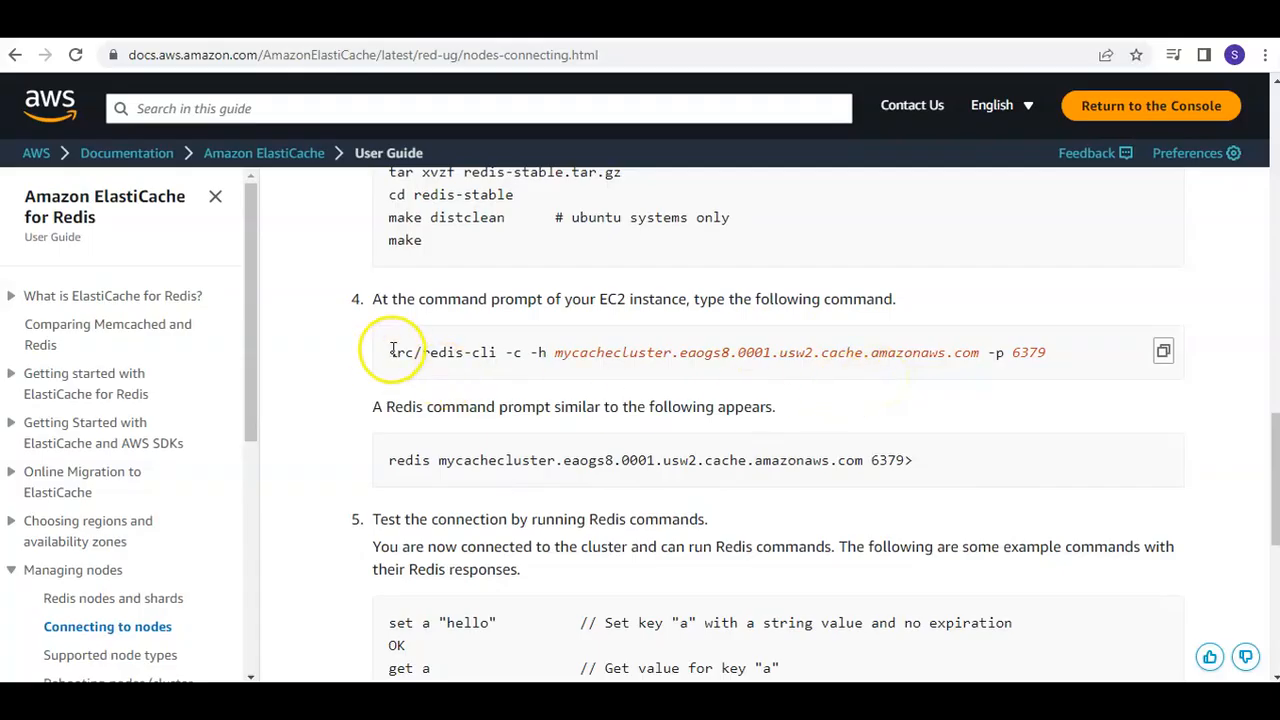
Copy the src/redis-cli connection command from step 4 of the user guide into a new Notepad document and delete its sample cluster endpoint
click(1164, 354)
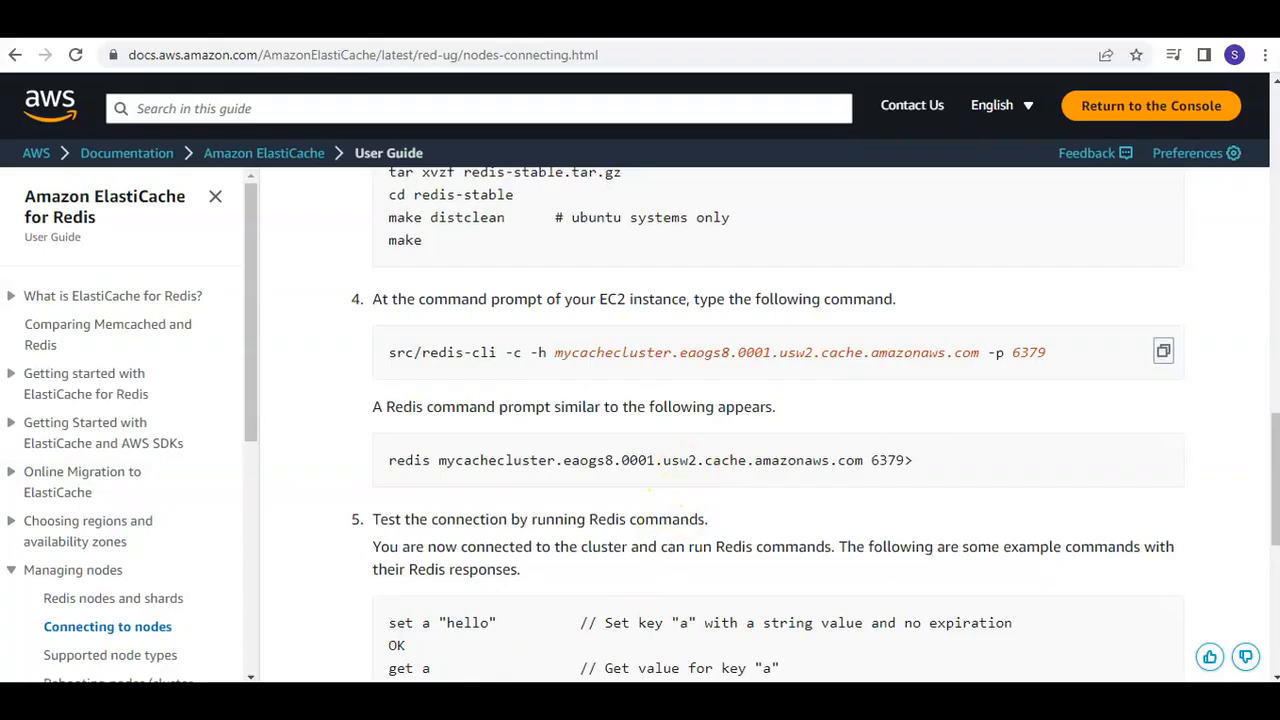
key(super+s)
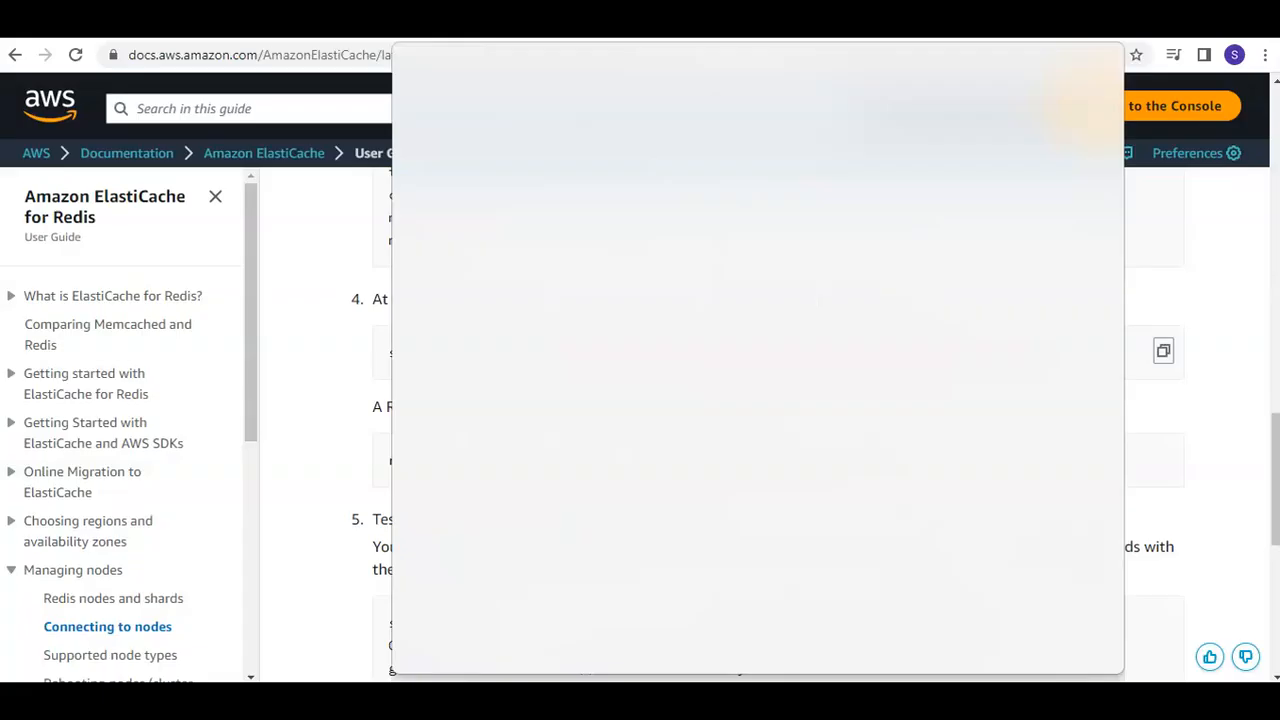
text(notepad)
key(Return)
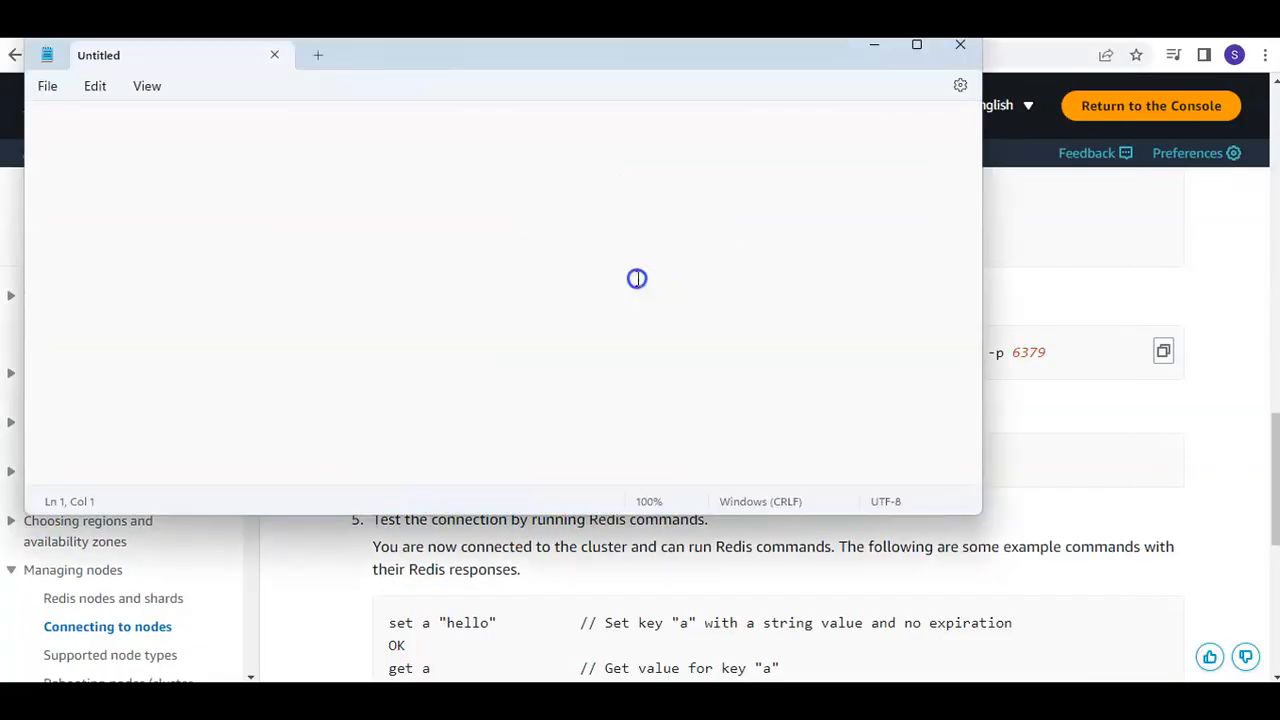
key(ctrl+v)
drag(580, 124, 186, 132)
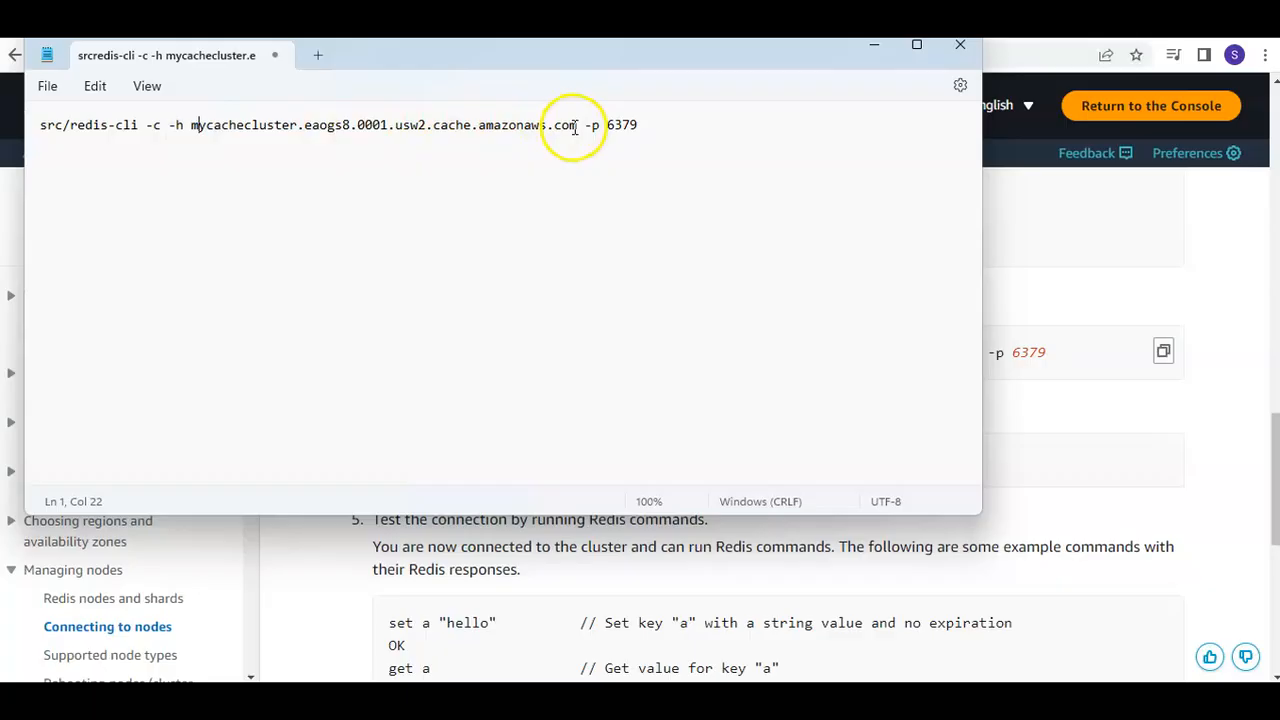
key(Delete)
Return to the redisdemo cluster's details in the ElastiCache console and copy its configuration endpoint
click(350, 22)
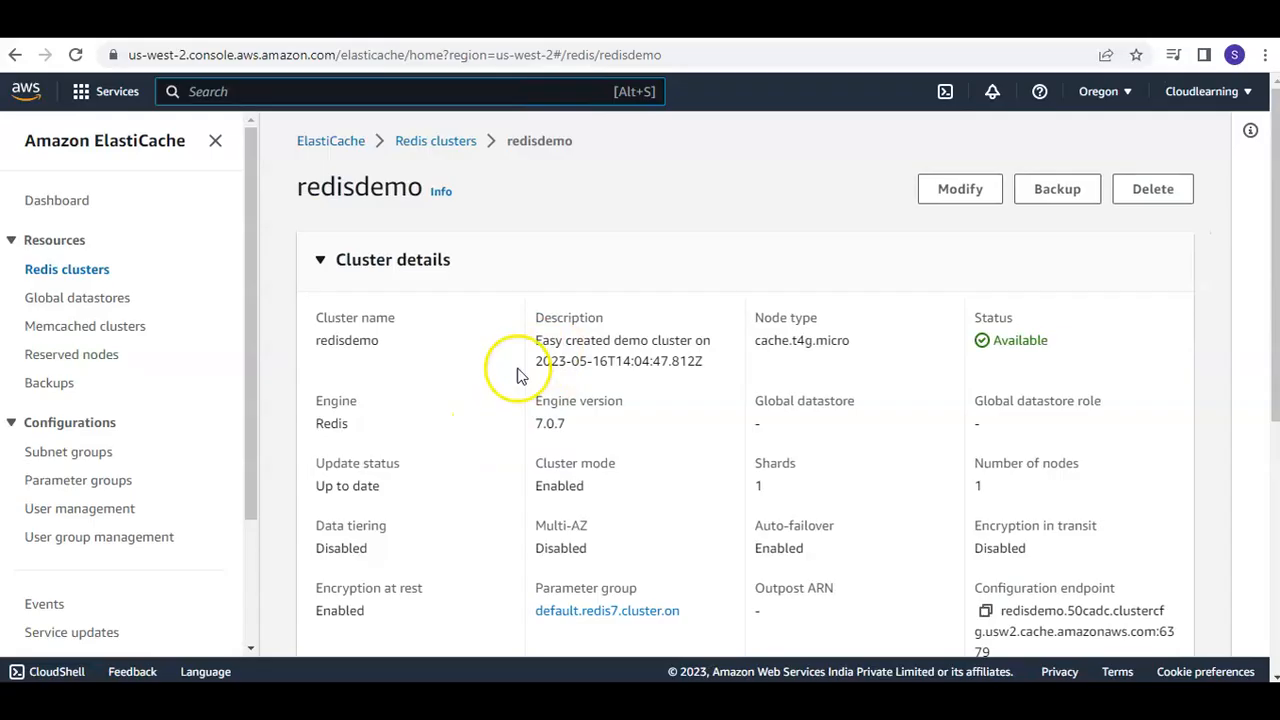
scroll(725, 388, down, 2)
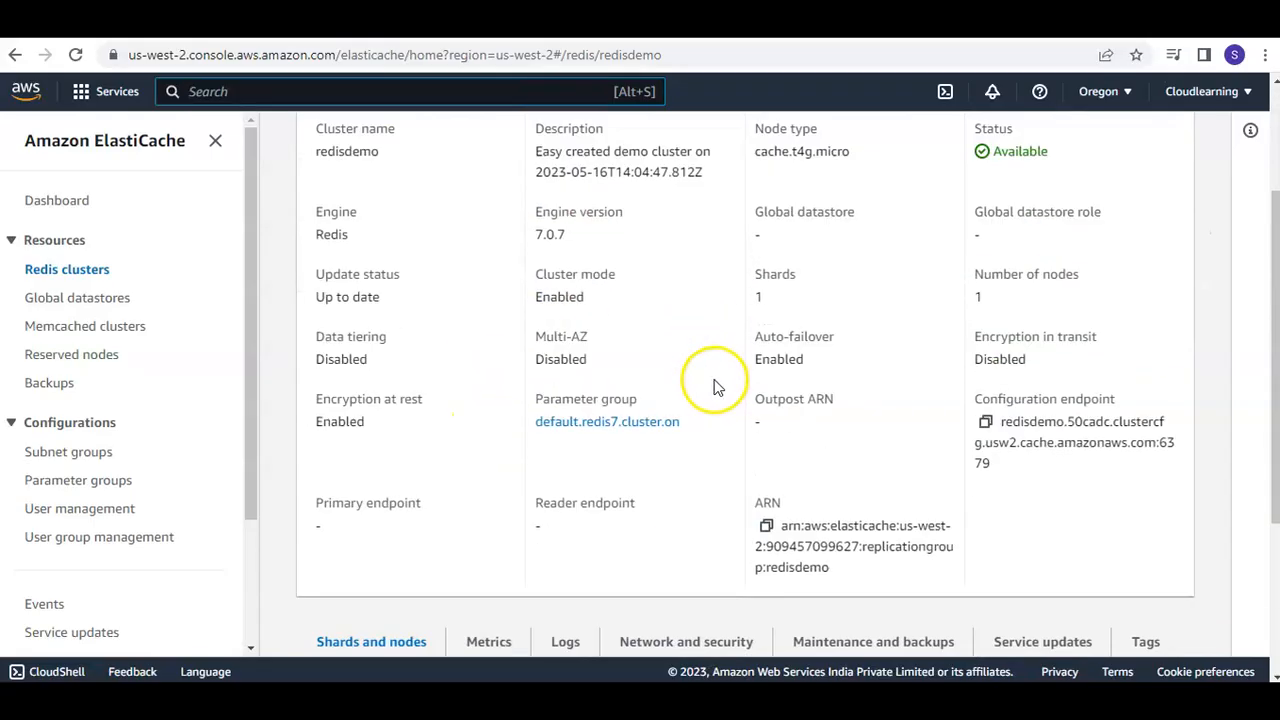
scroll(706, 434, down, 3)
scroll(710, 443, up, 5)
click(418, 138)
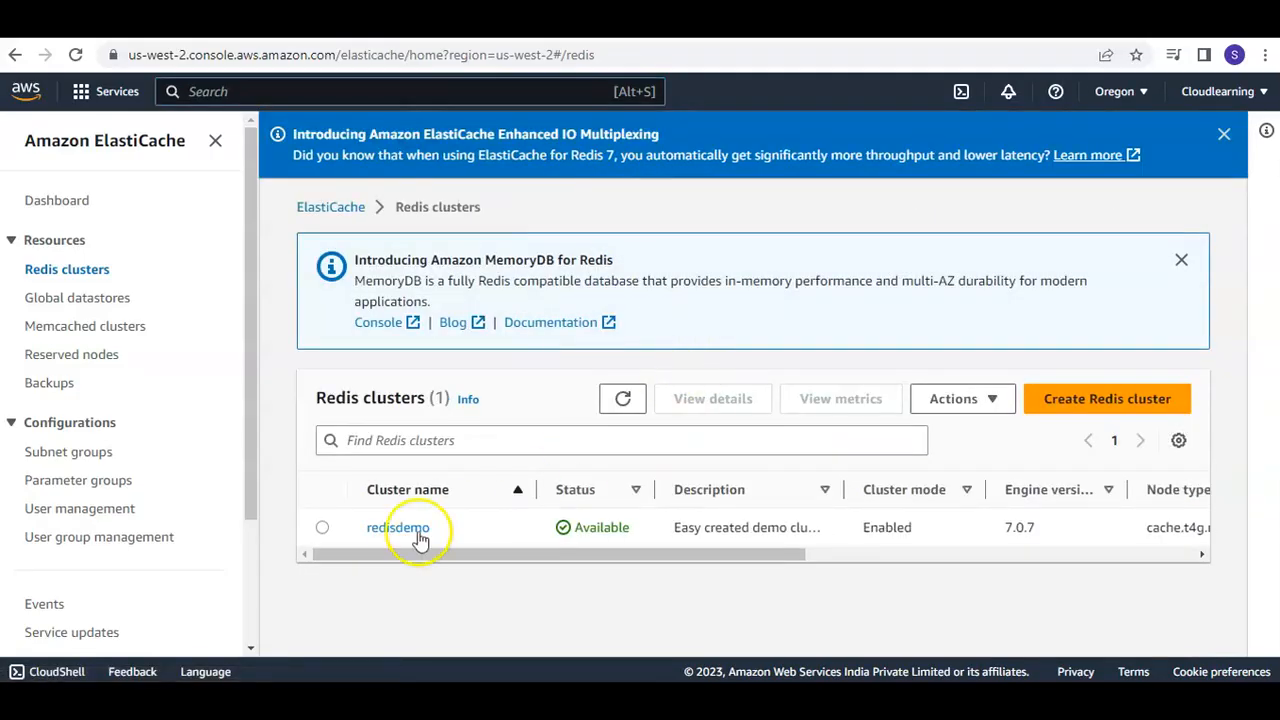
click(400, 528)
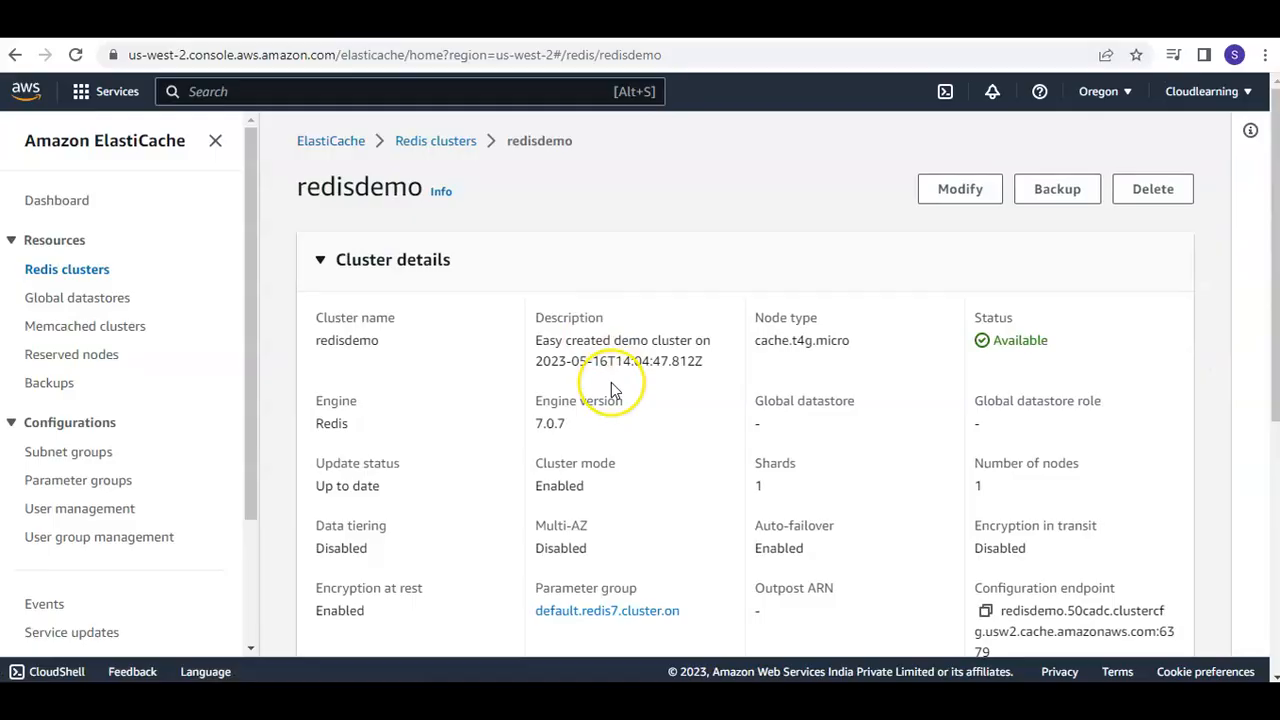
scroll(611, 382, down, 2)
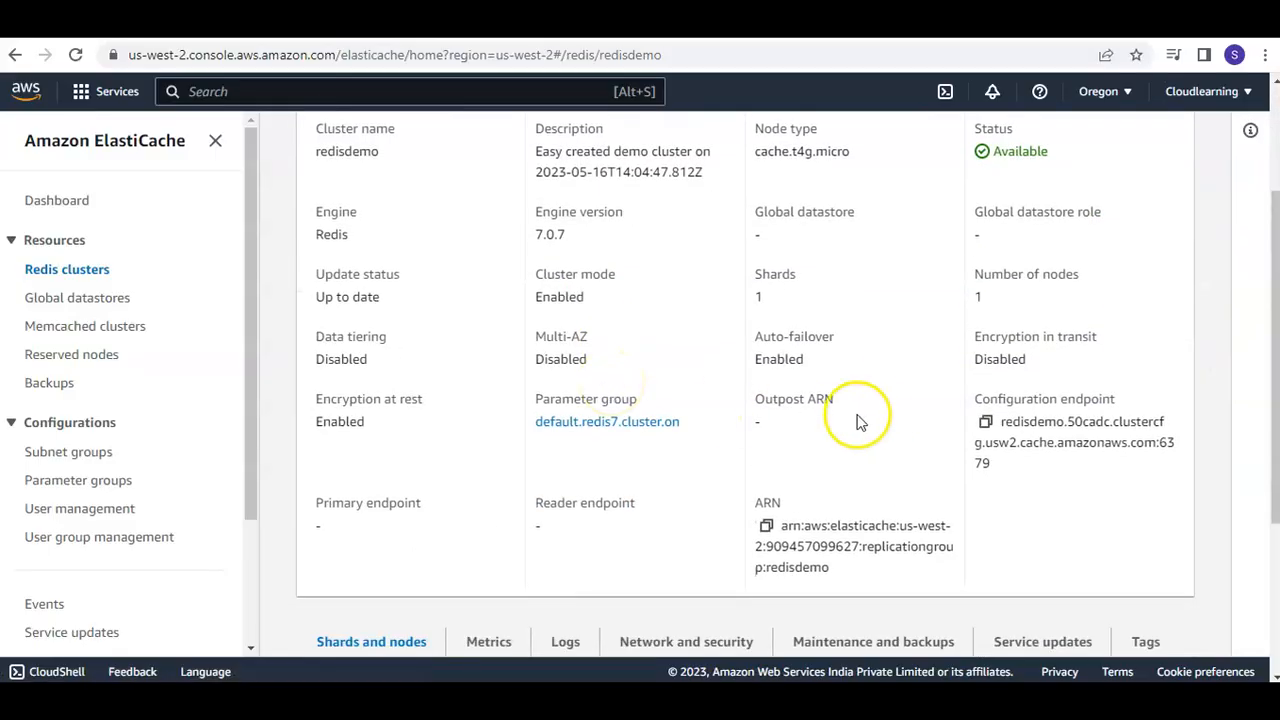
scroll(880, 420, up, 1)
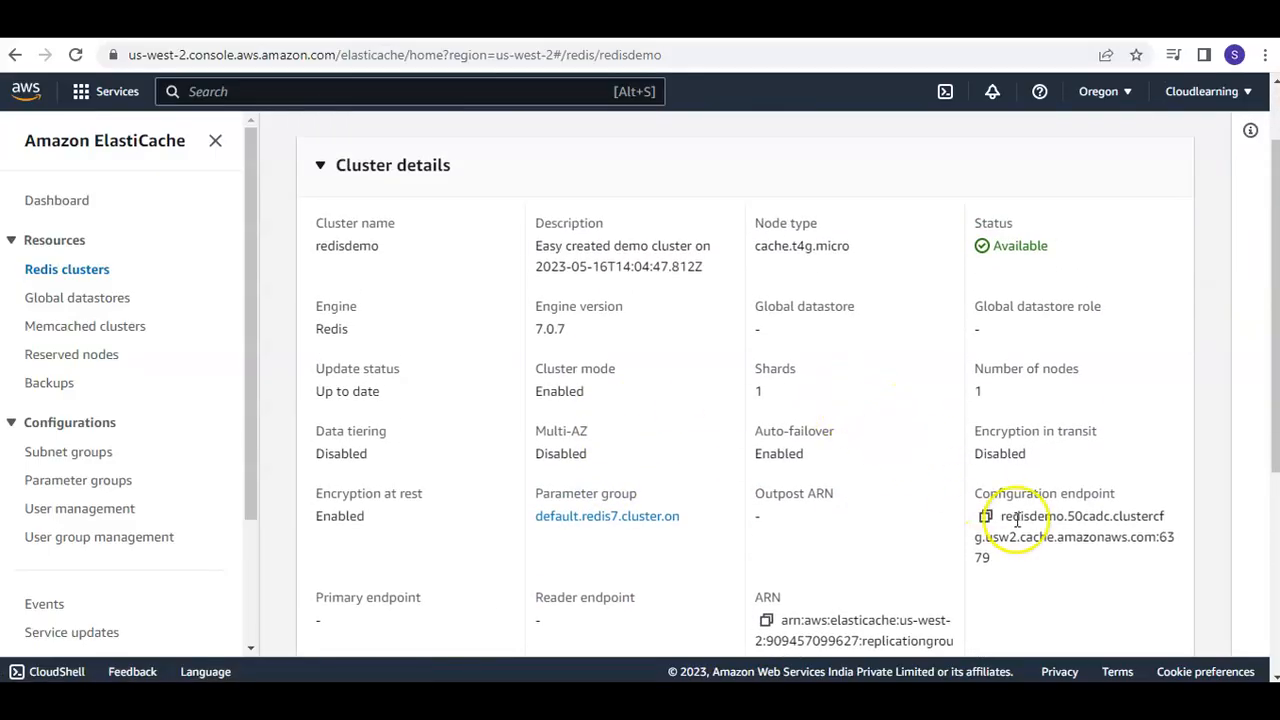
drag(996, 516, 1000, 565)
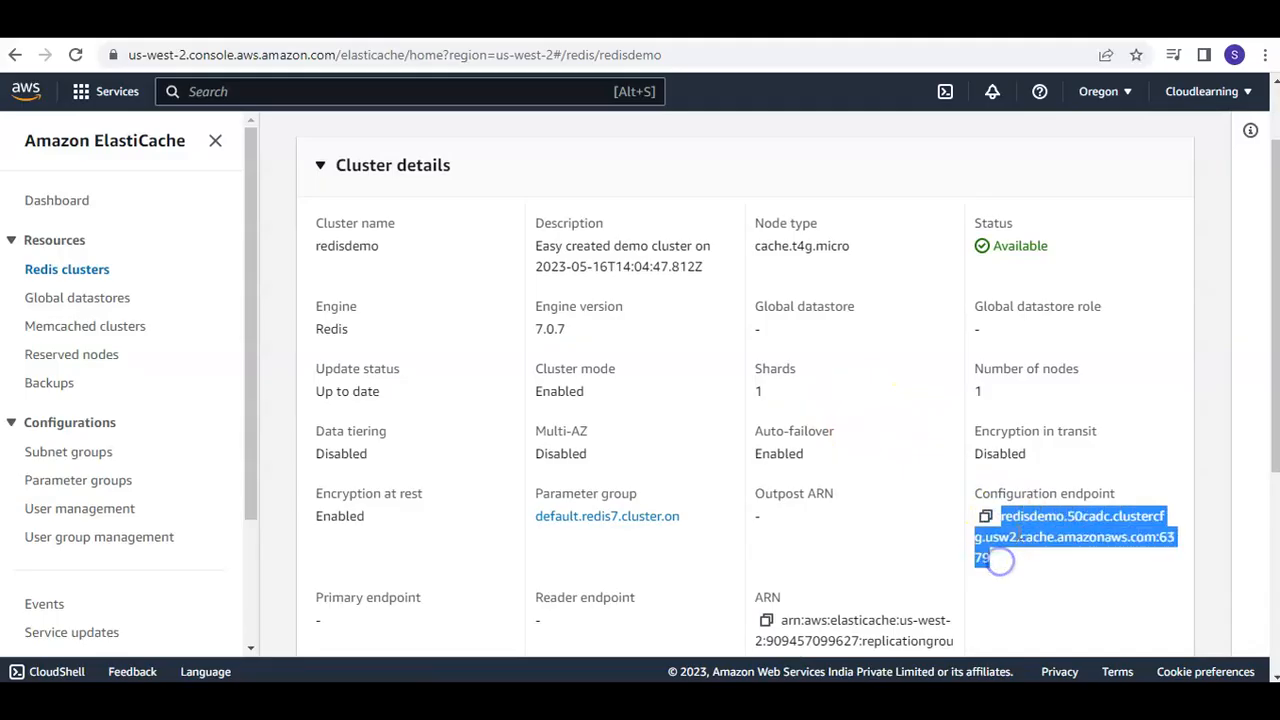
right_click(1012, 530)
click(794, 390)
Paste the configuration endpoint after -h in the Notepad redis-cli command and remove the :6379 suffix from the endpoint
click(862, 700)
mouse_move(870, 700)
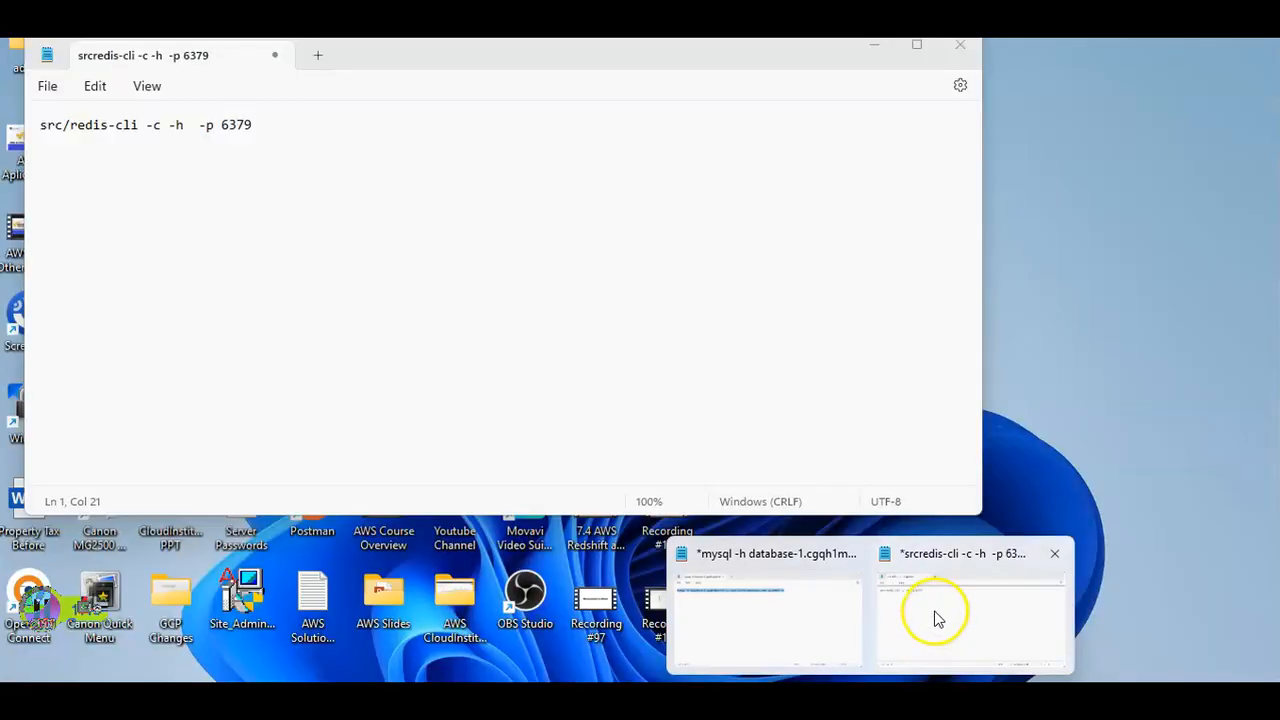
click(937, 612)
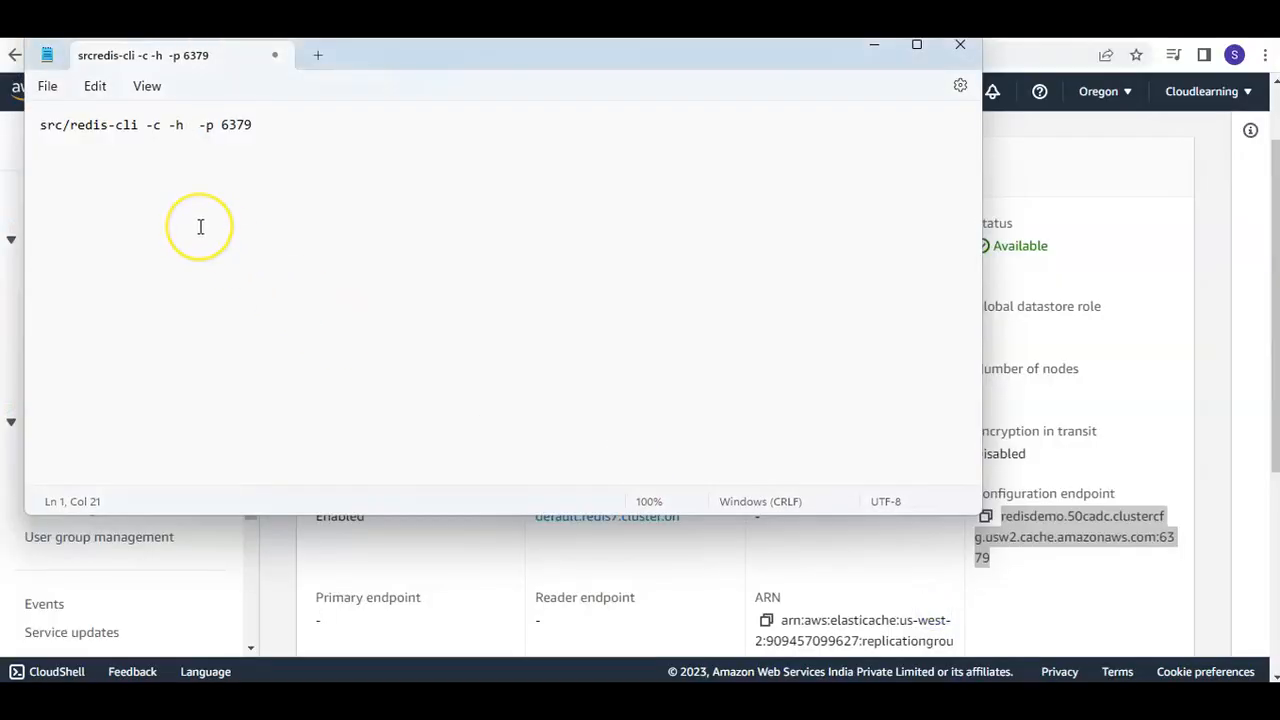
key(ctrl+v)
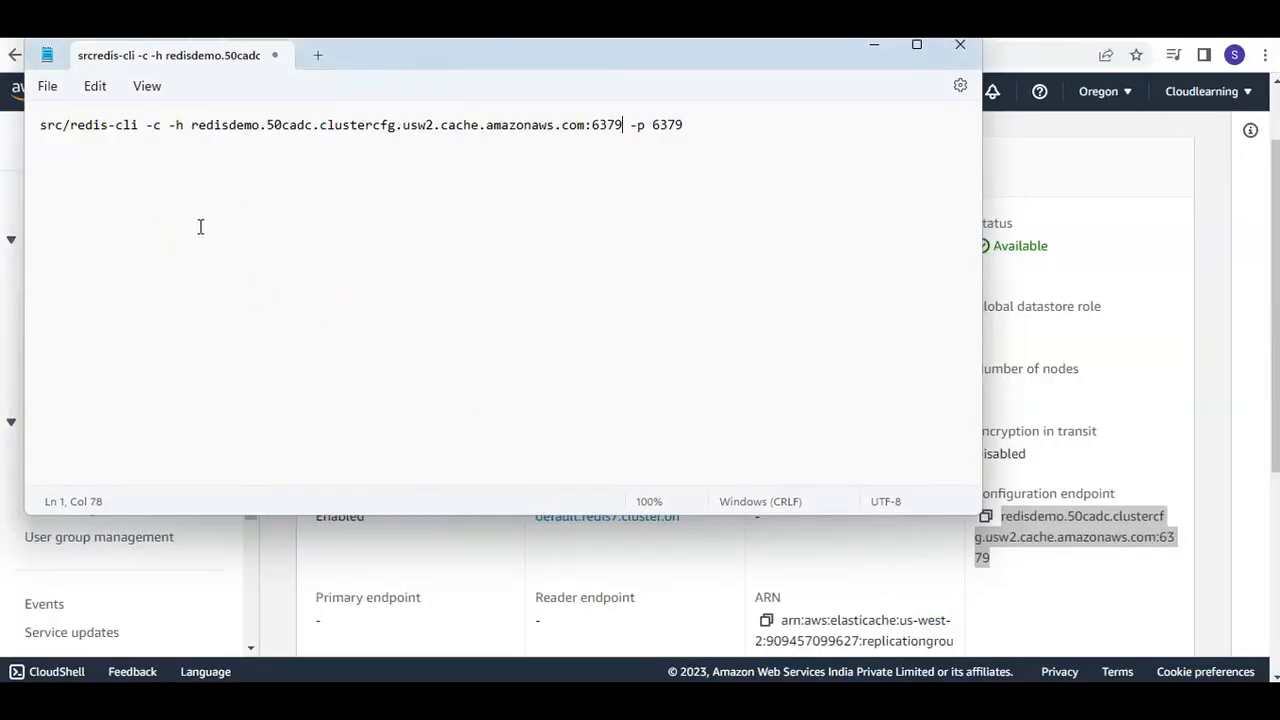
click(620, 124)
key(BackSpace)
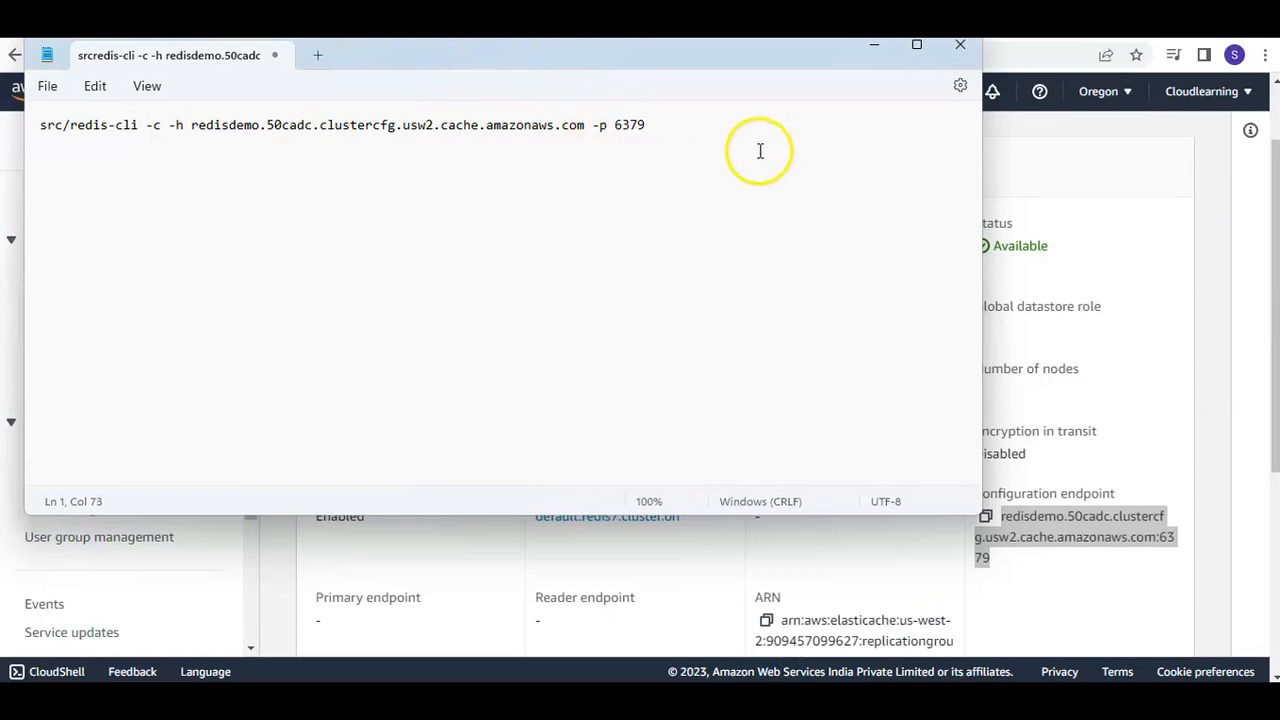
Copy the completed redis-cli command from Notepad and try to run it in the EC2 instance terminal's home directory
drag(648, 125, 36, 145)
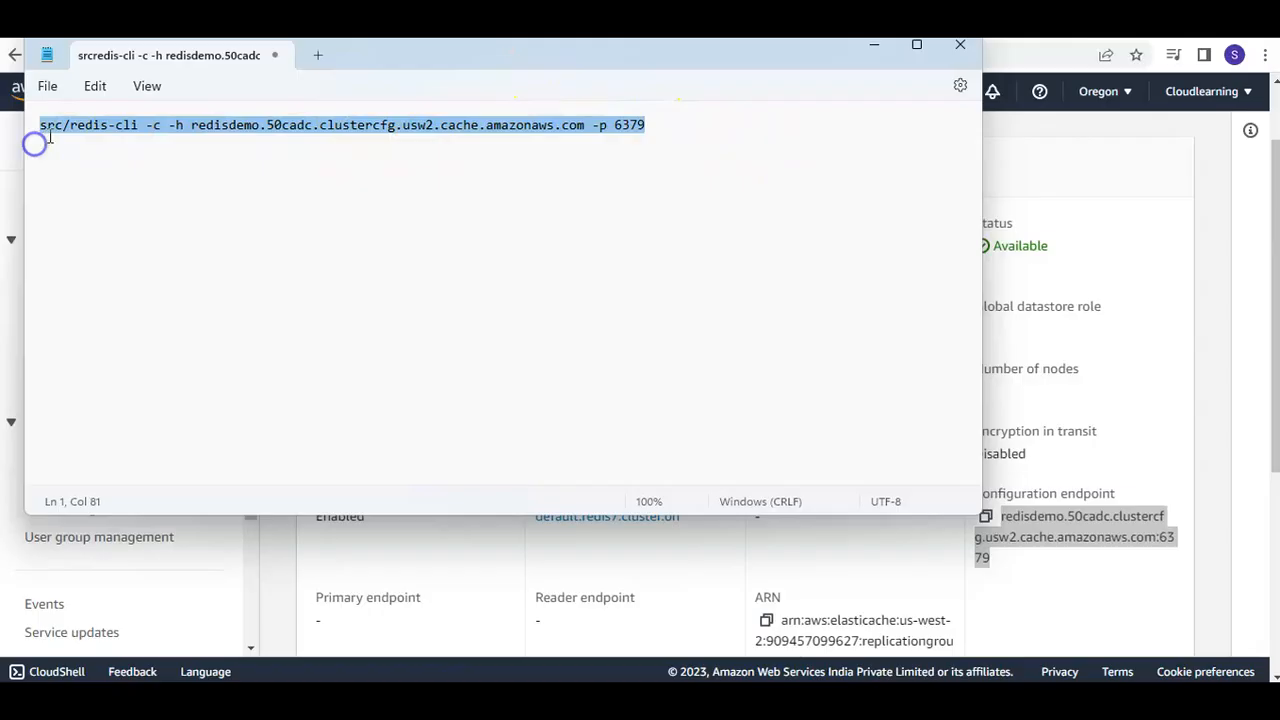
right_click(62, 128)
click(118, 224)
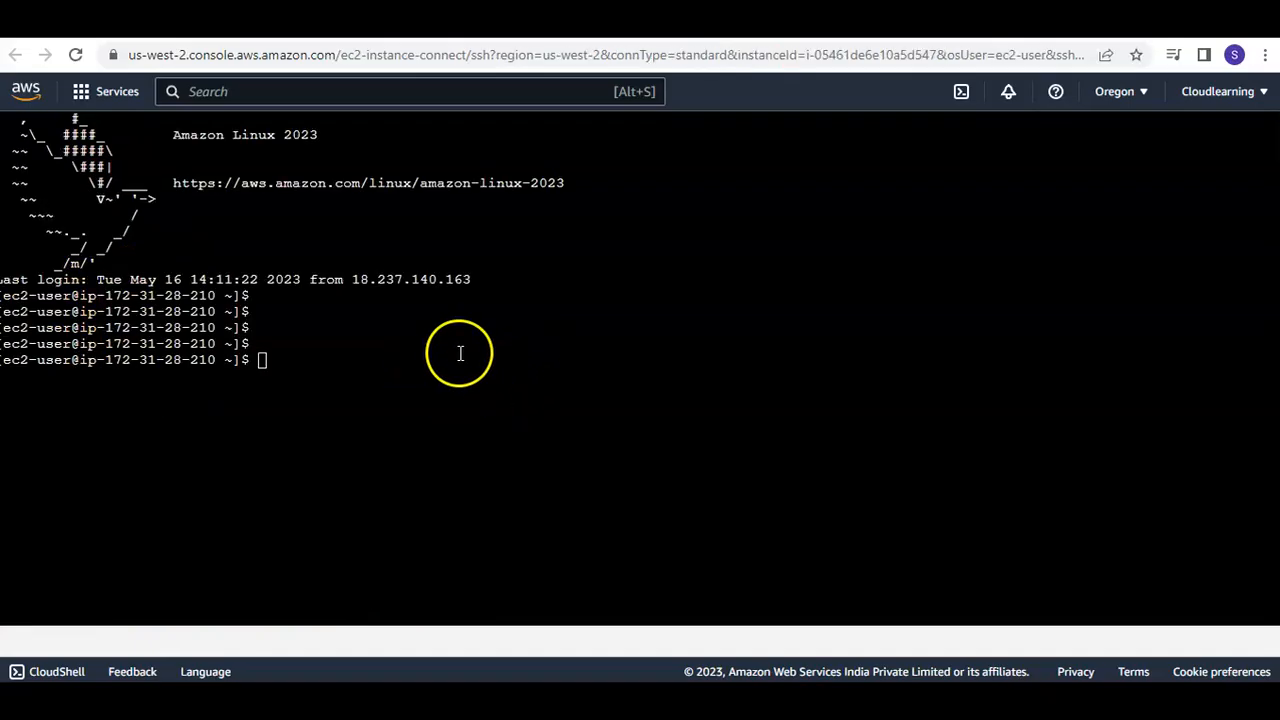
right_click(447, 367)
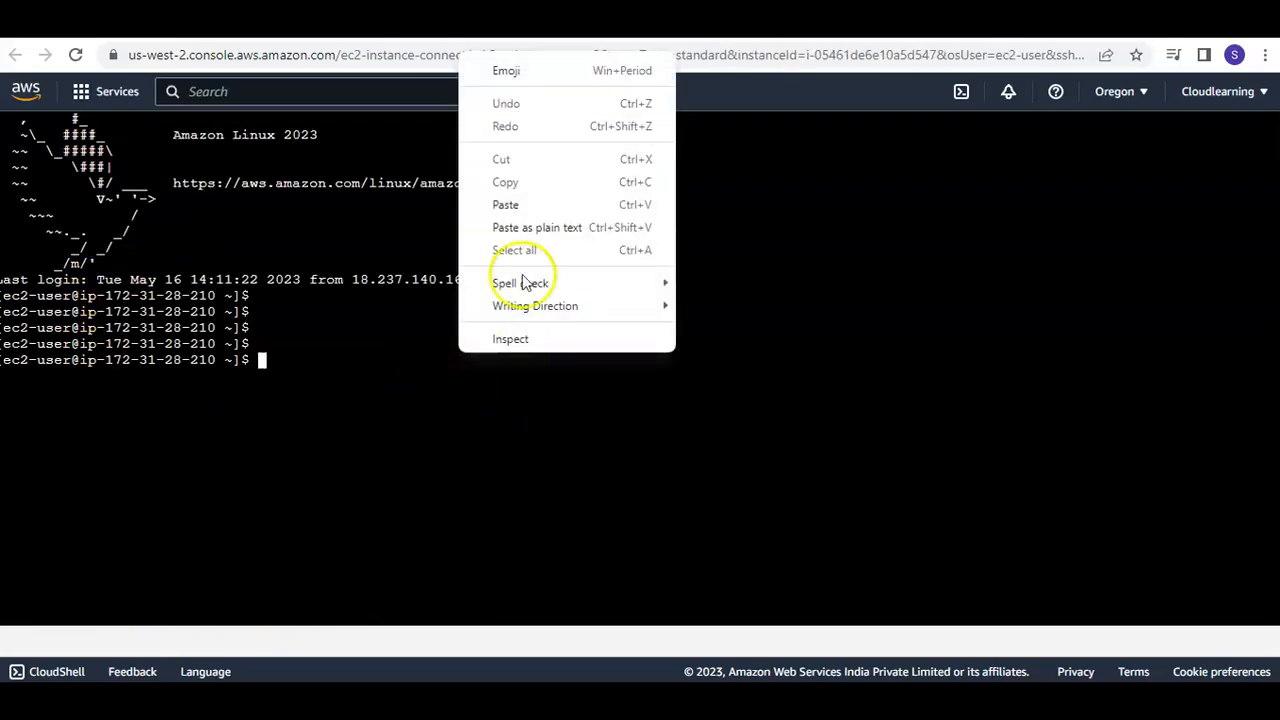
click(508, 203)
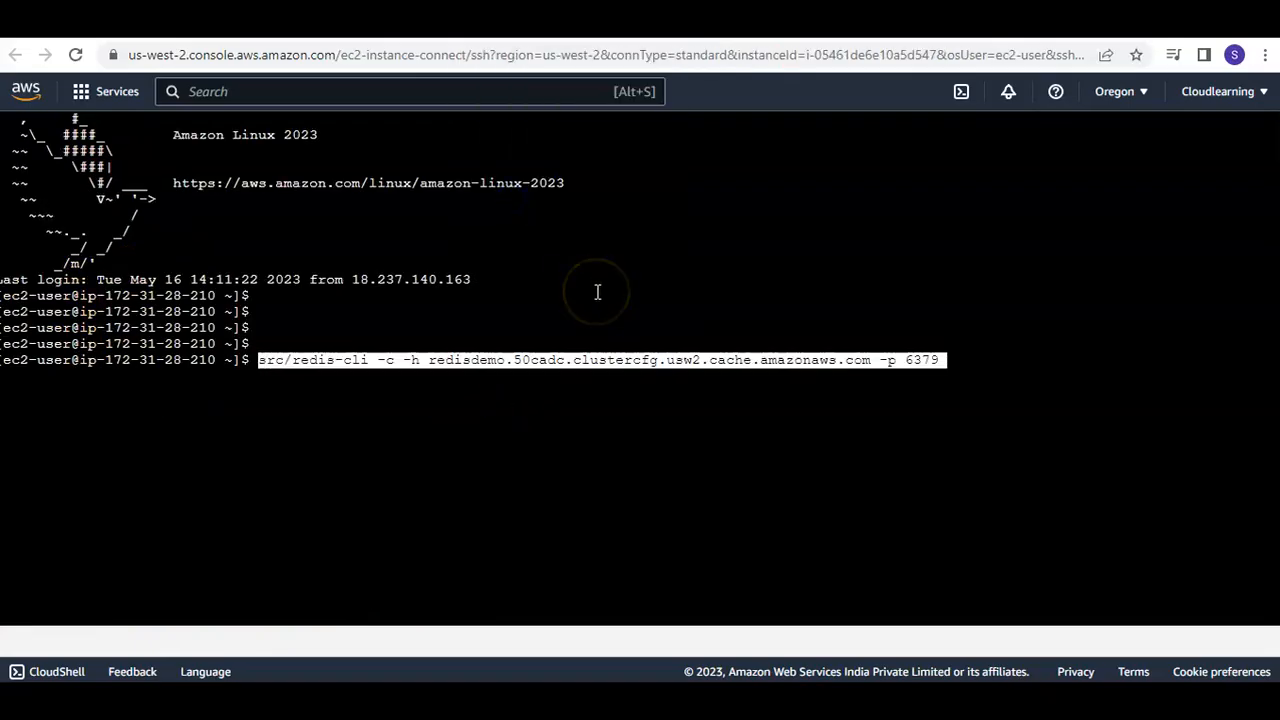
key(Return)
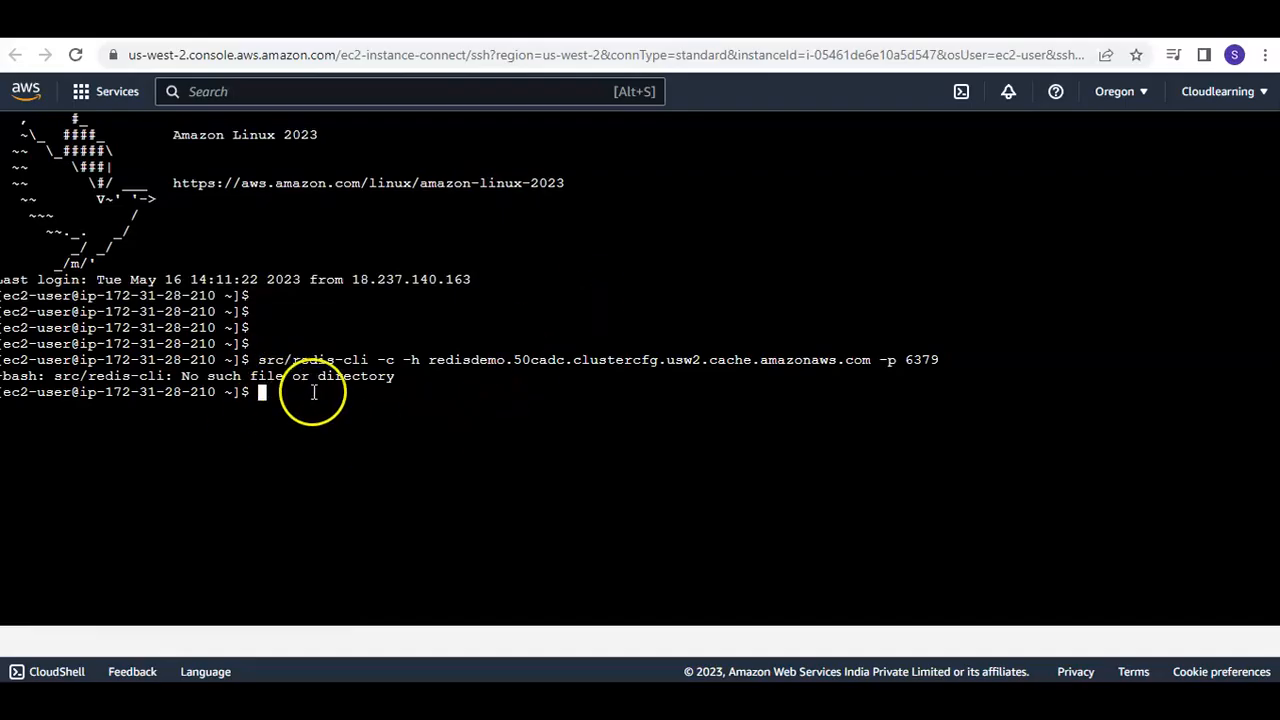
Switch to the root user with sudo su and try the redis-cli connection command again
right_click(355, 417)
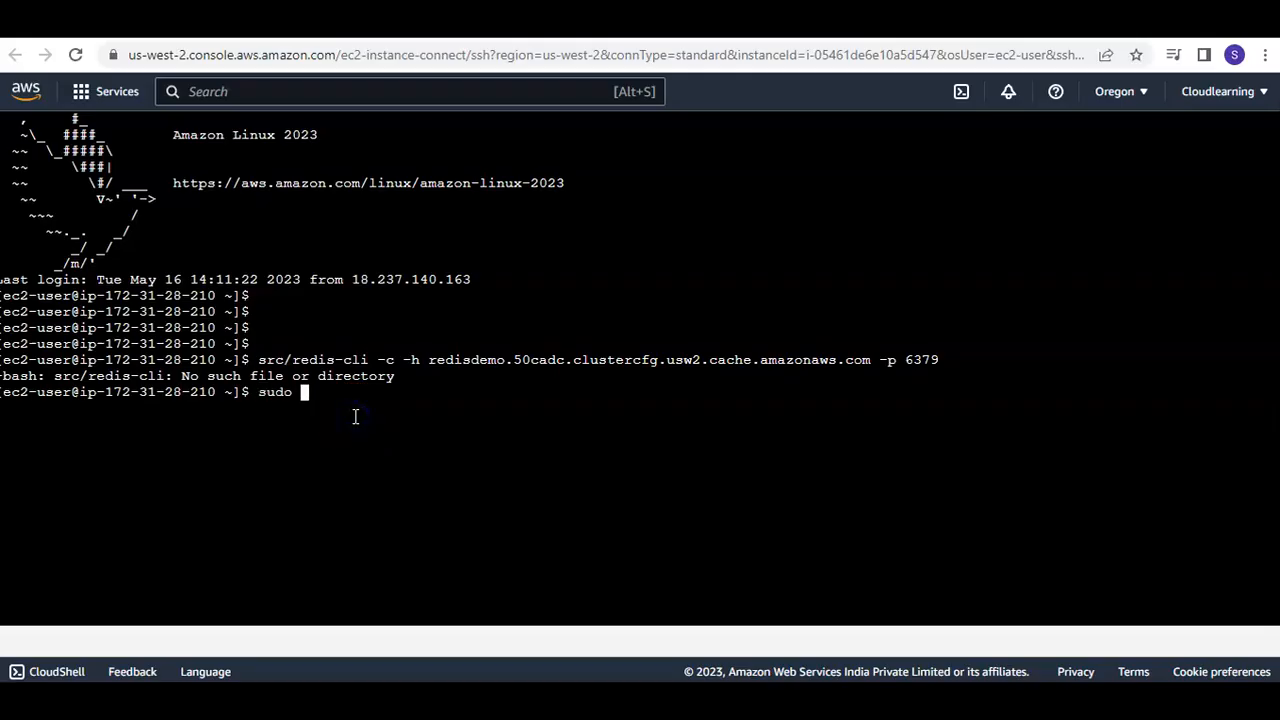
right_click(354, 416)
click(402, 258)
key(Return)
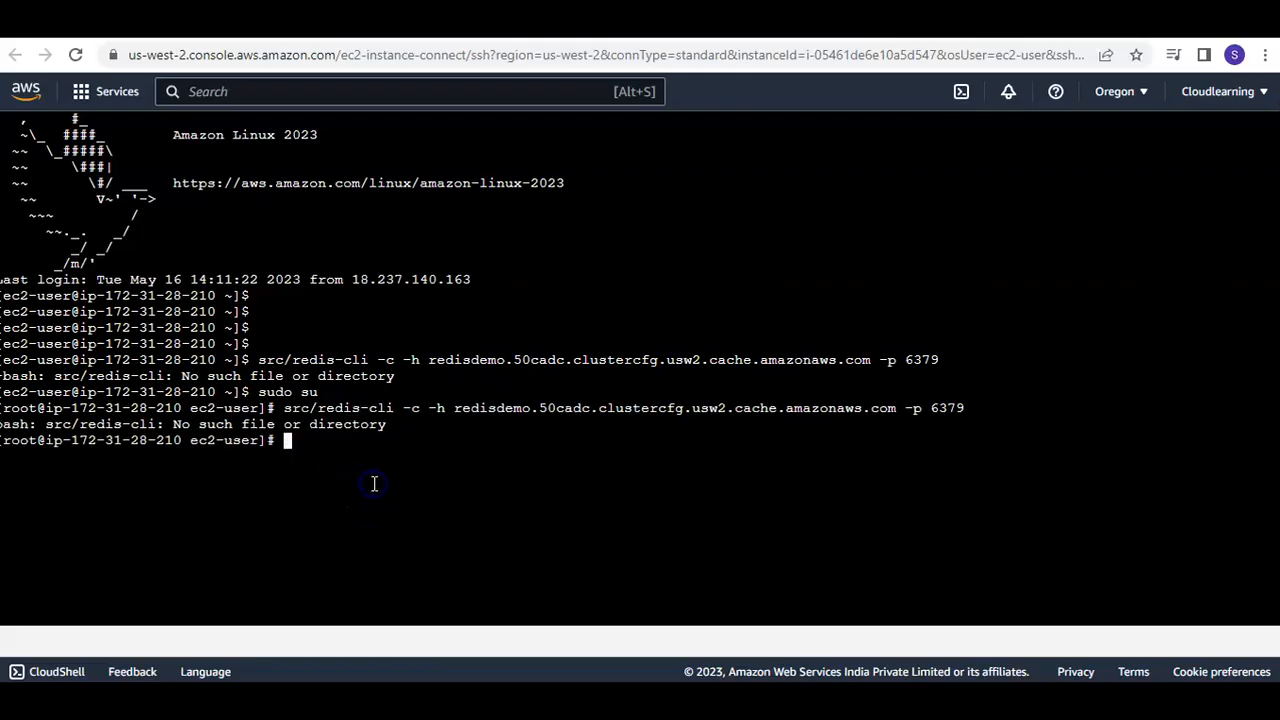
Change into the redis-stable directory and run the copied redis-cli command to connect to the redisdemo cluster on port 6379
text(cd redis-stable)
key(Return)
right_click(372, 485)
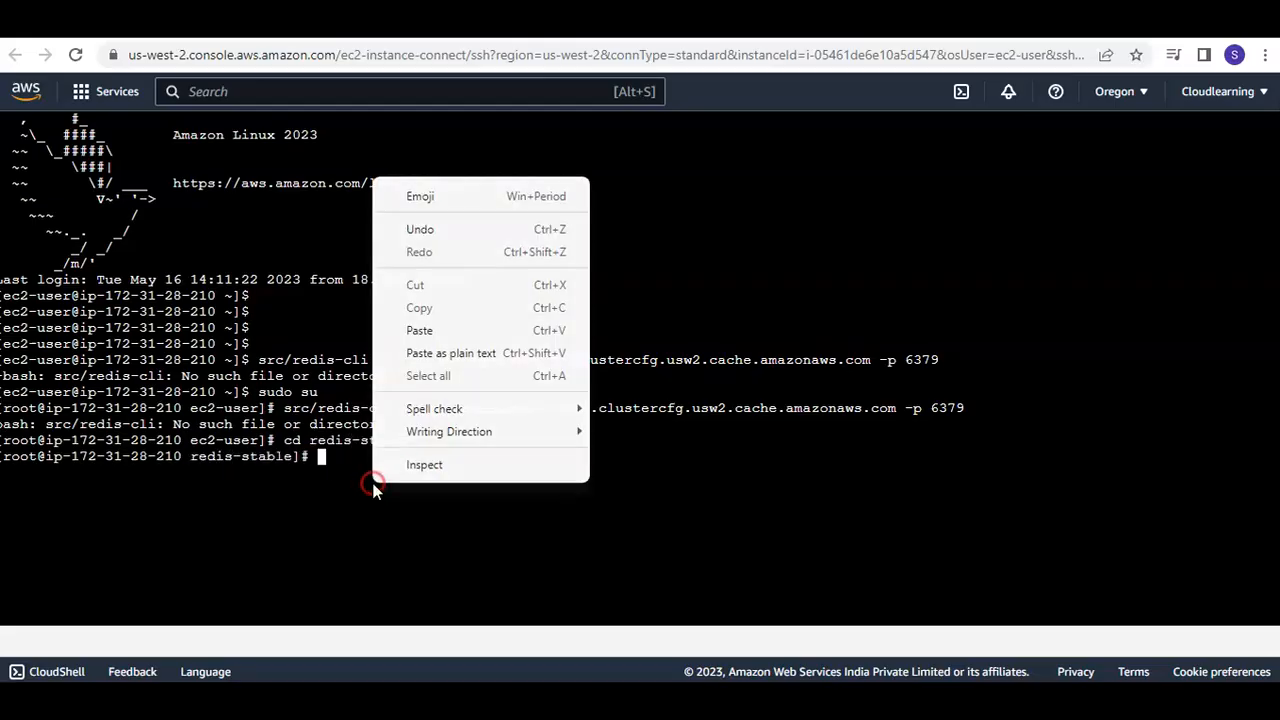
click(435, 332)
key(Return)
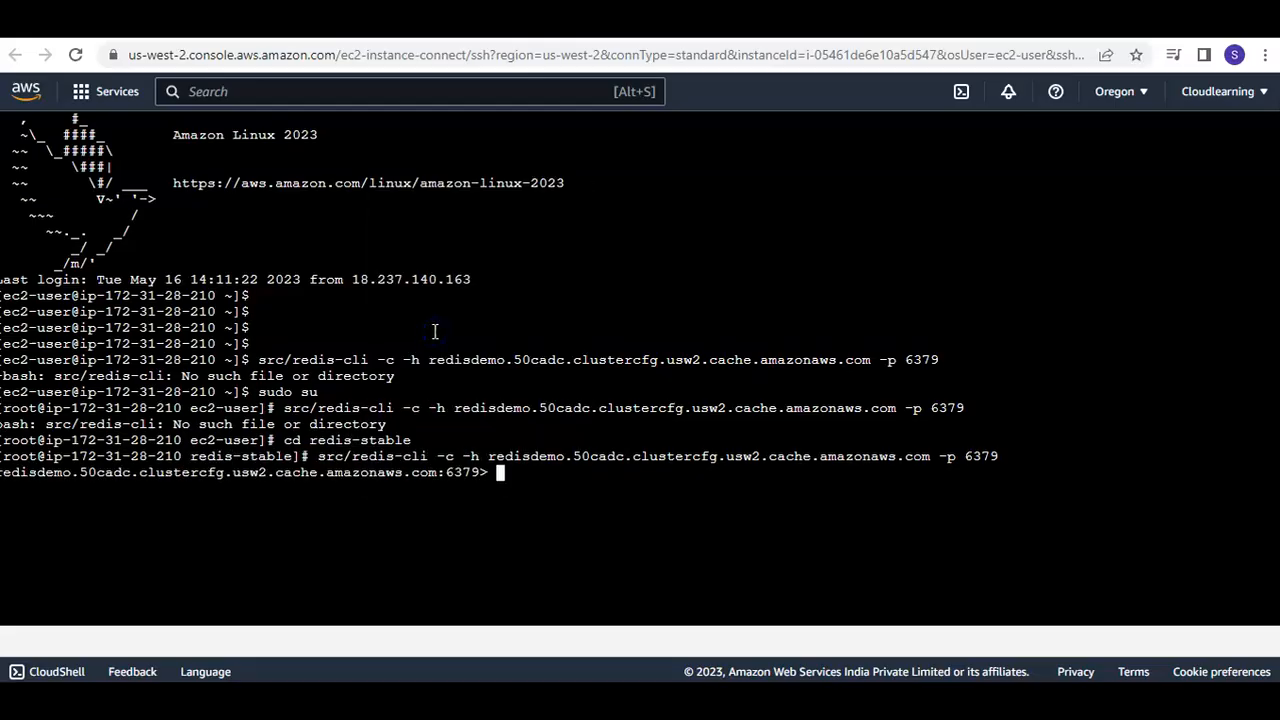
Find the connection test examples in the ElastiCache for Redis user guide and copy the set a "hello" command
click(450, 20)
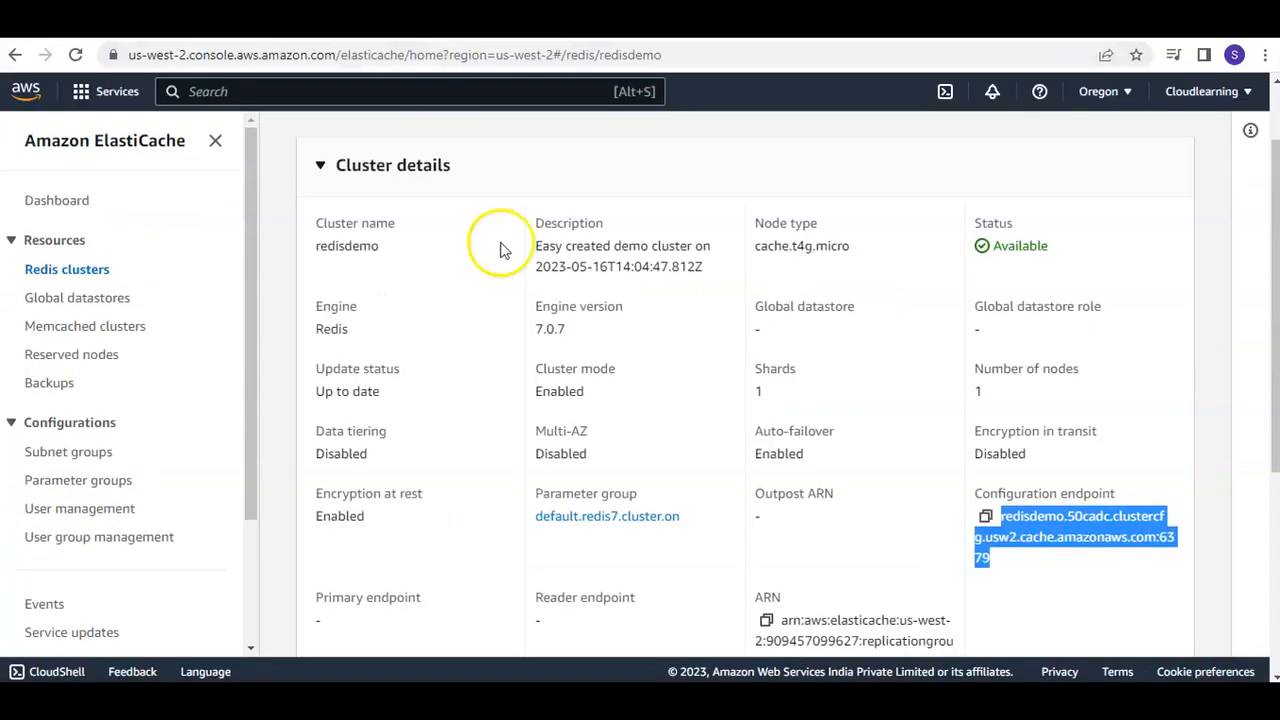
click(610, 20)
scroll(597, 480, down, 2)
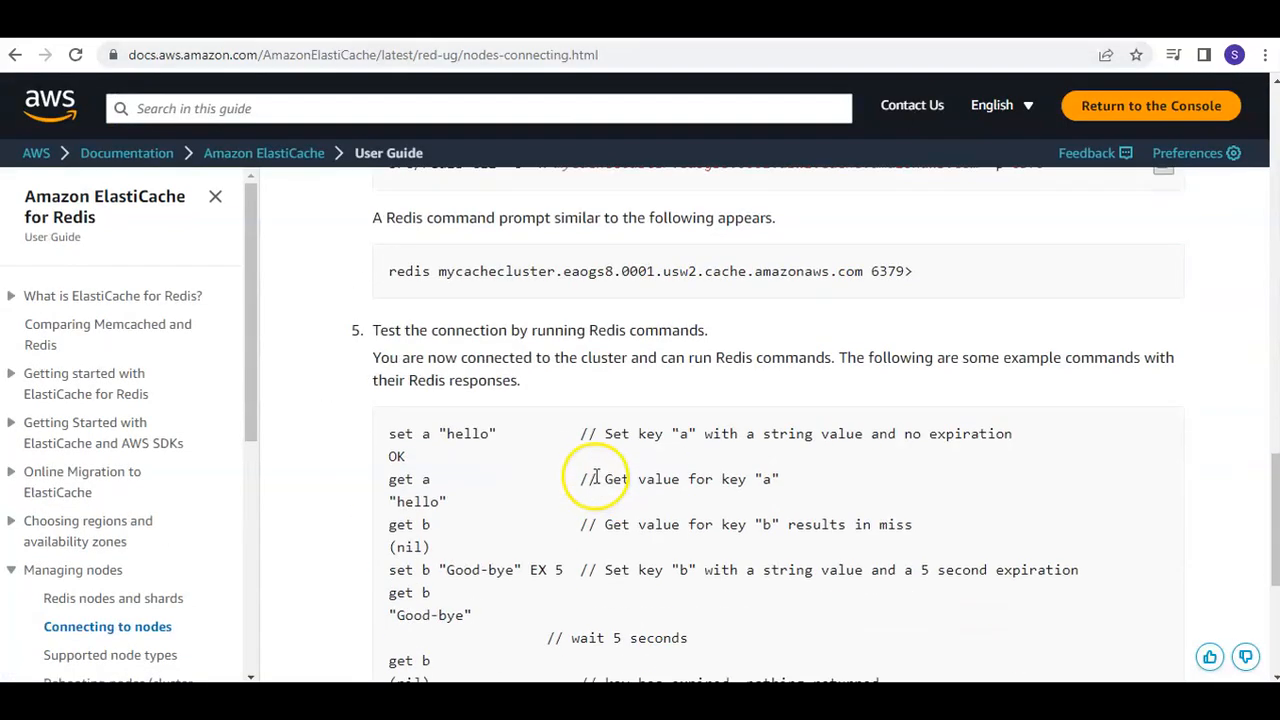
drag(389, 434, 497, 432)
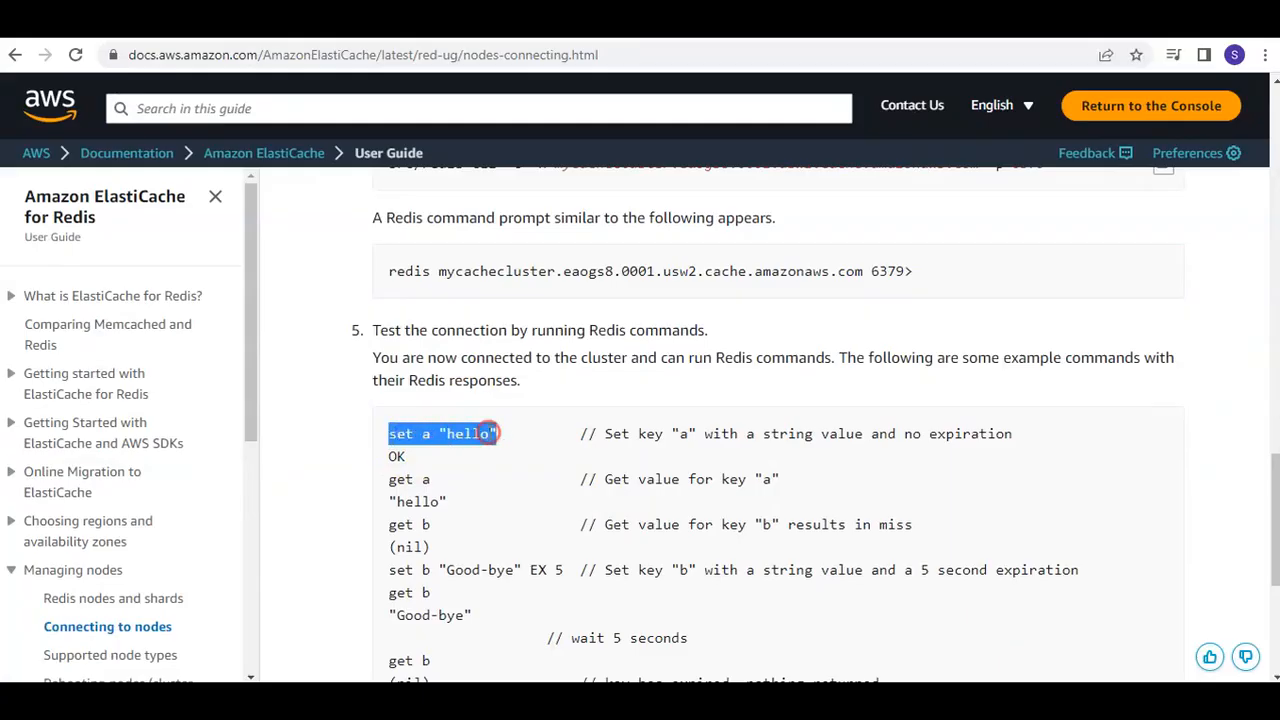
right_click(495, 434)
click(528, 452)
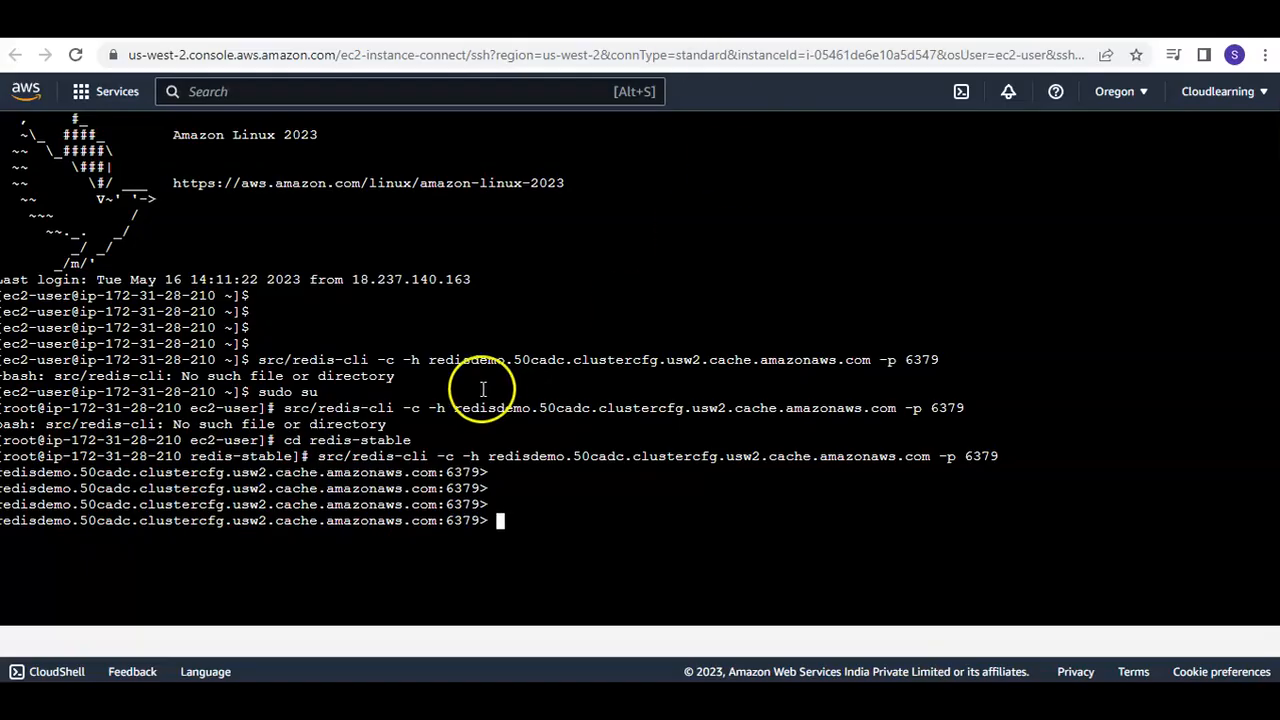
Run the copied set a "hello" command at the cluster's Redis prompt and read the key back with get a
click(470, 397)
right_click(470, 397)
click(543, 242)
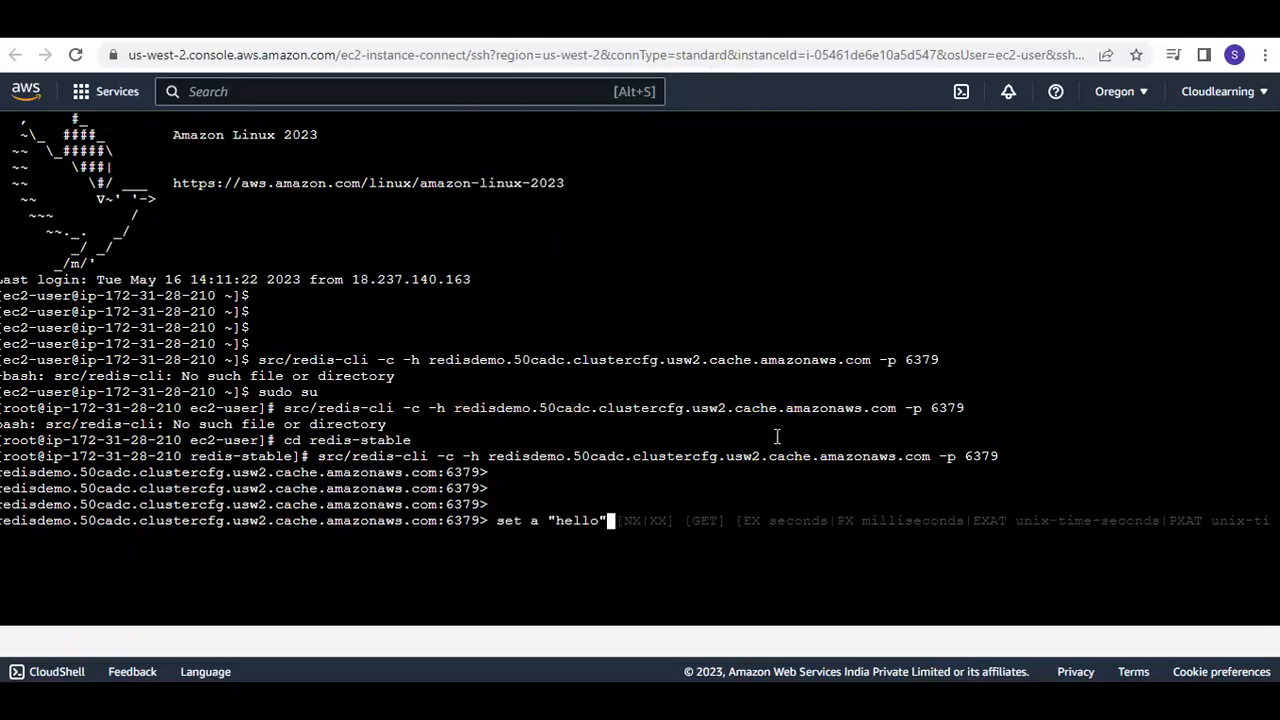
key(Return)
text(get a)
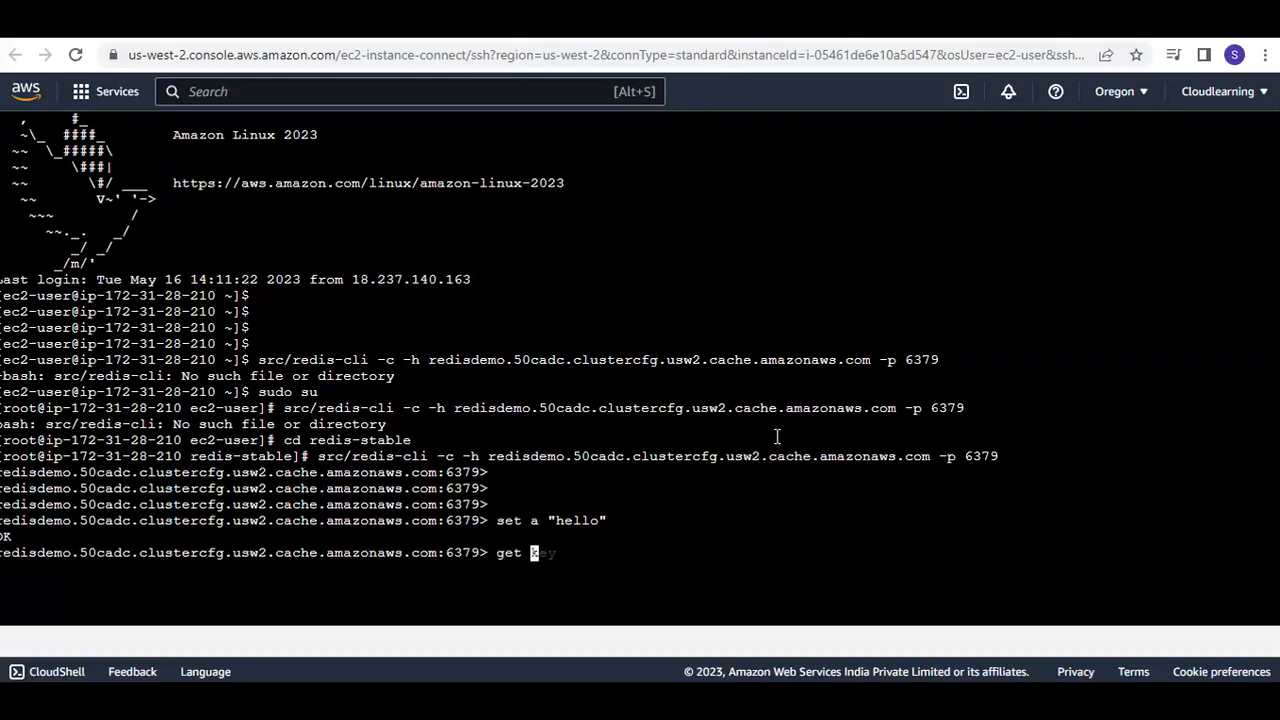
key(Return)
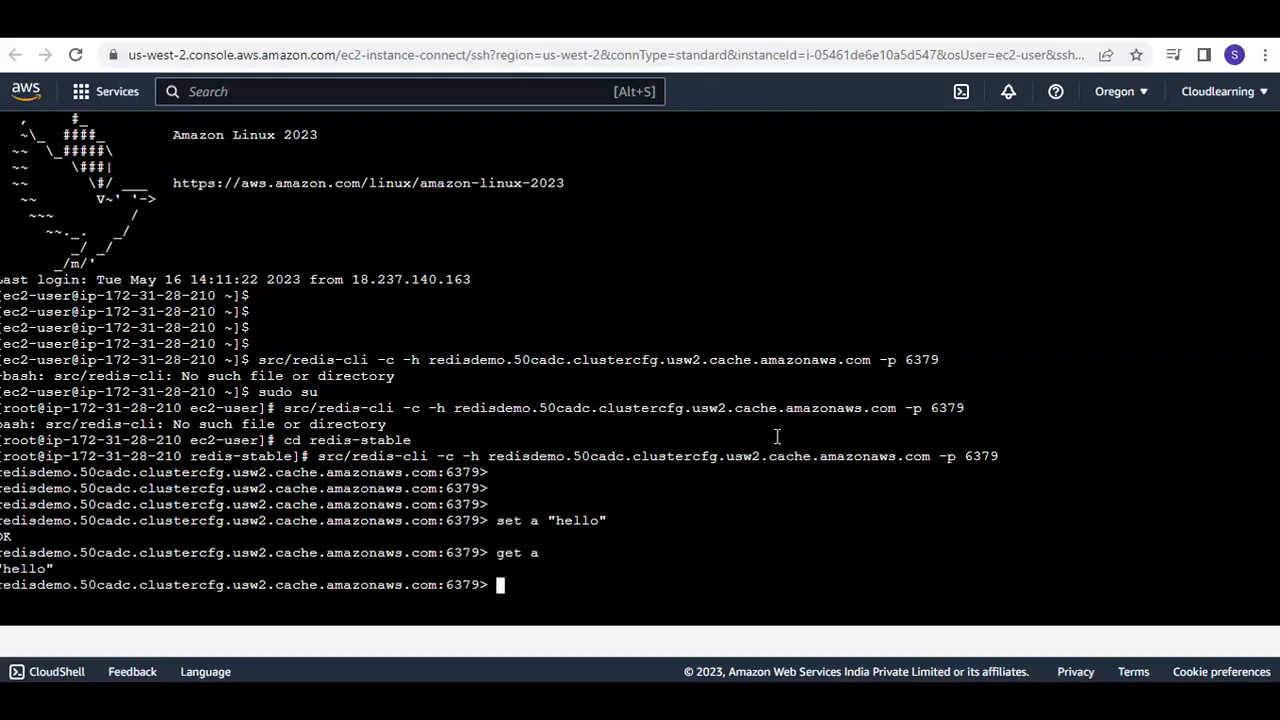
Store "aws training" under key b in the Redis cluster and retrieve it with get b
key(Return)
text(set b "aws training)
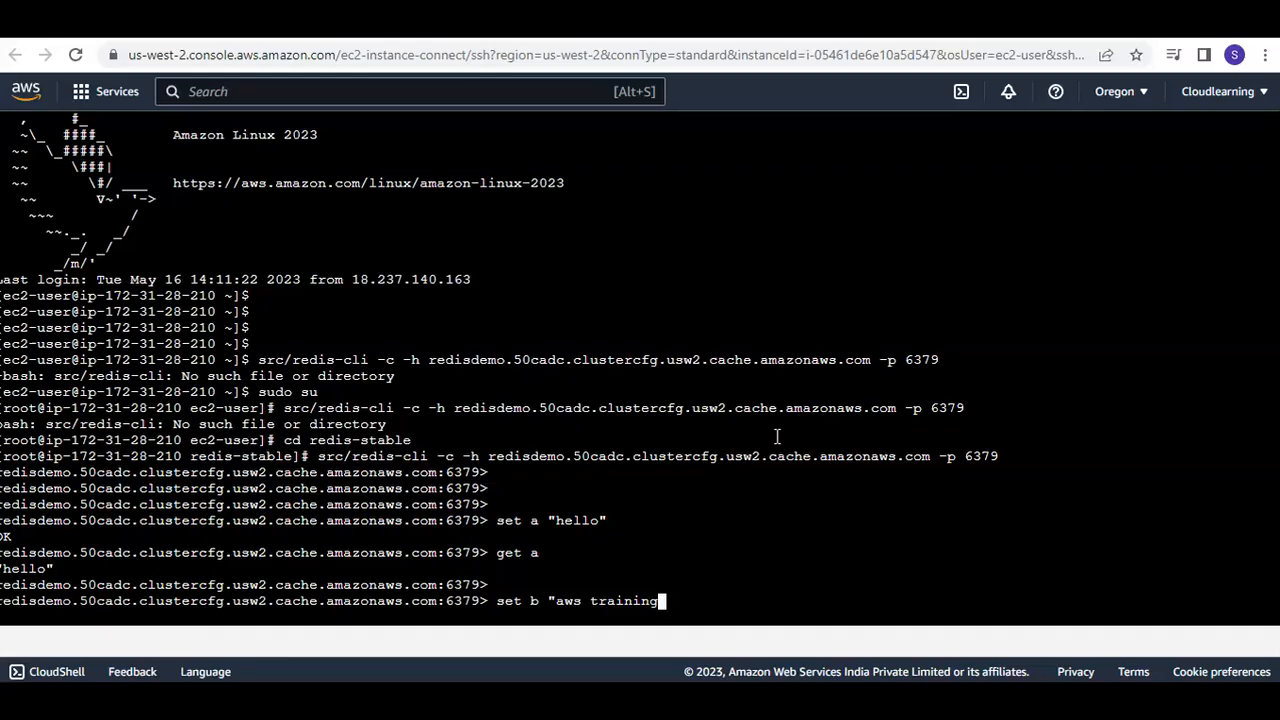
text(")
key(Return)
text(get b)
key(Return)
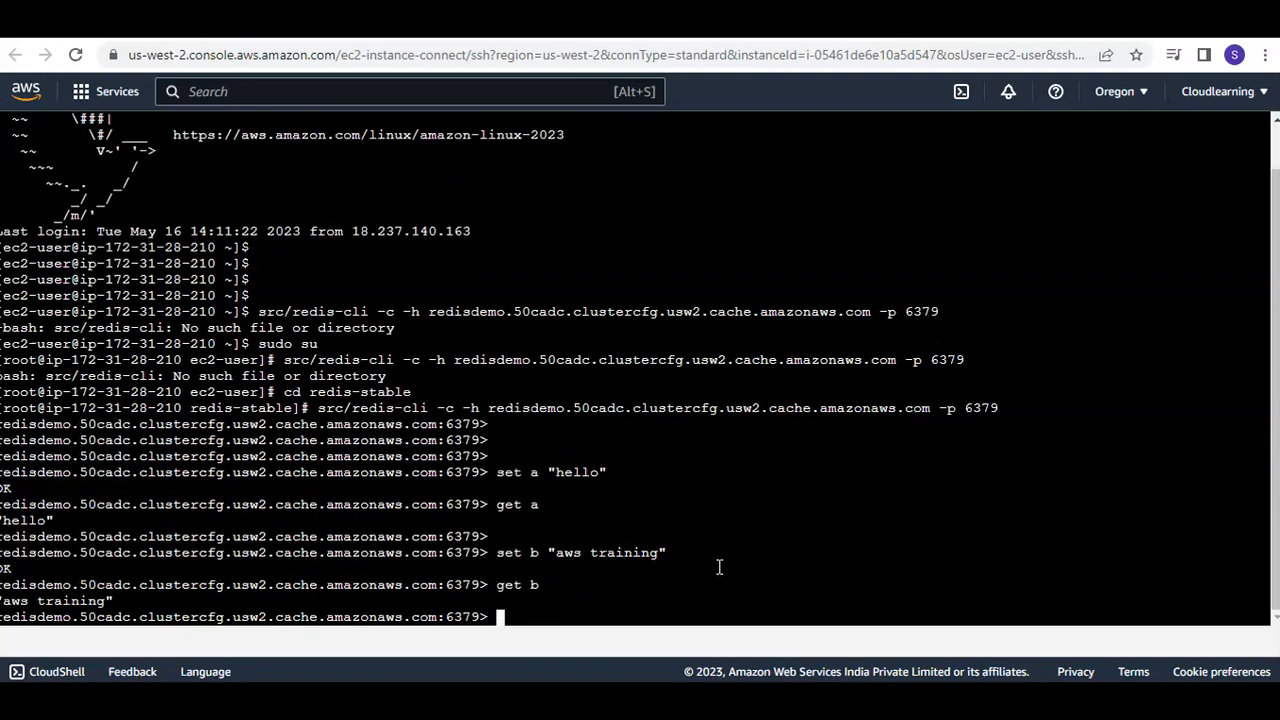